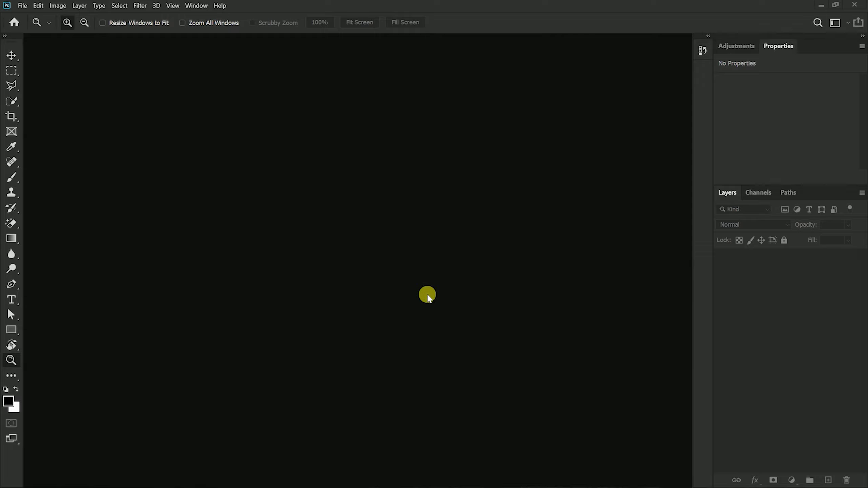
Create a web document named Photoshop Logo Mockups, 3000 × 3000 pixels at 72 pixels/inch, portrait, with artboards turned off.
click(19, 5)
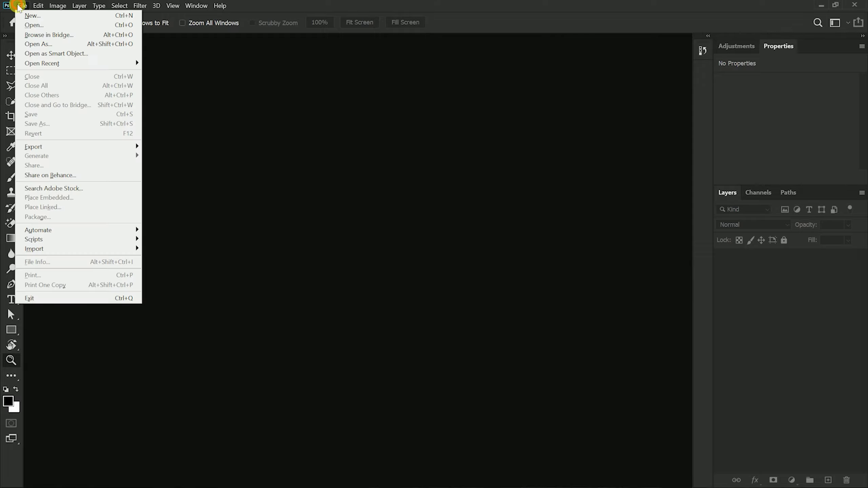
click(30, 16)
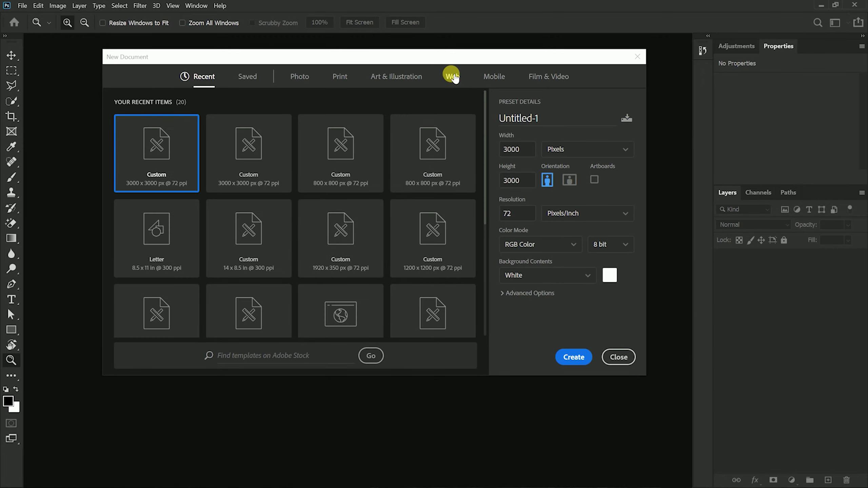
click(451, 76)
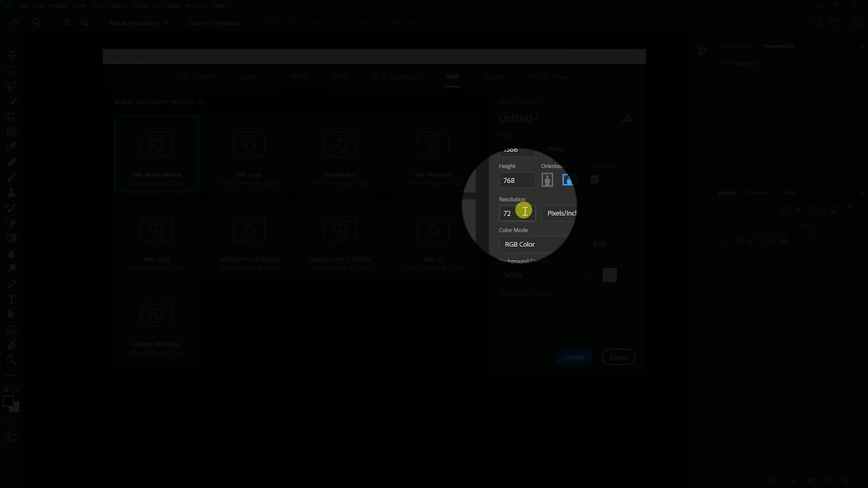
drag(530, 155, 497, 156)
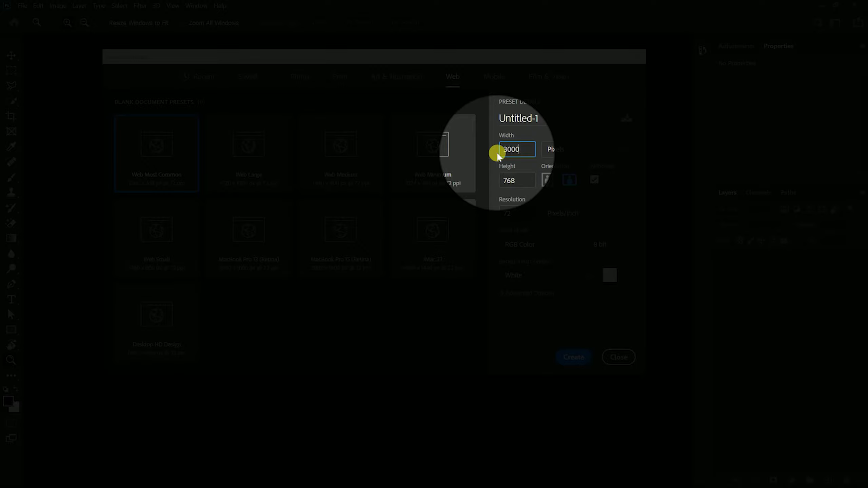
text(3000)
drag(523, 187, 491, 186)
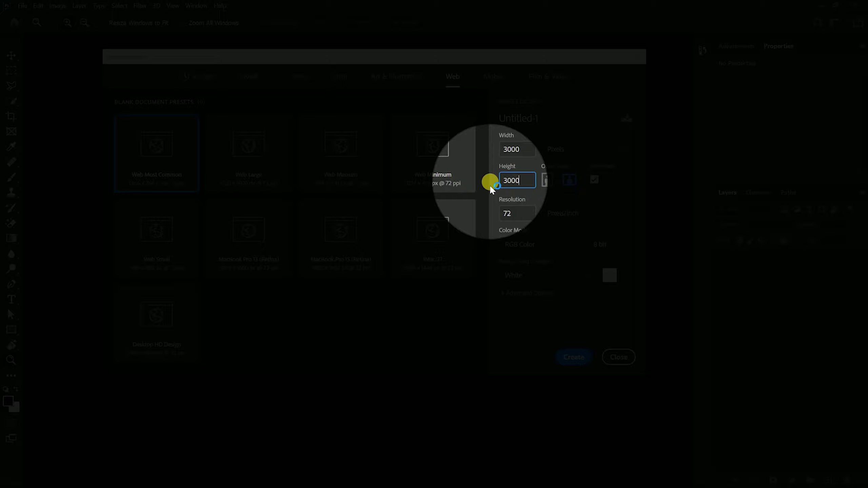
click(594, 179)
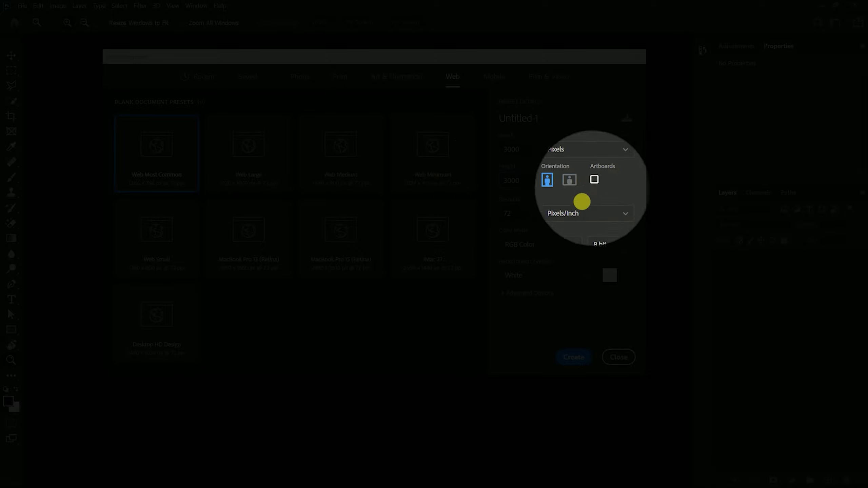
double_click(518, 213)
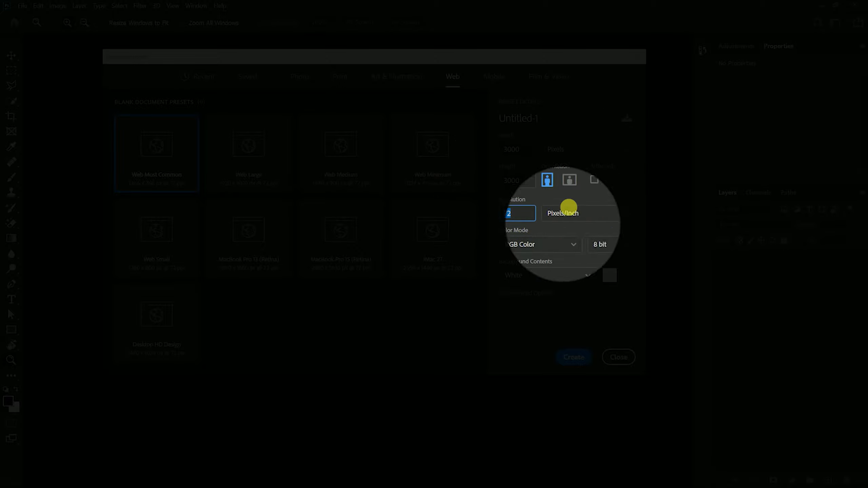
double_click(496, 118)
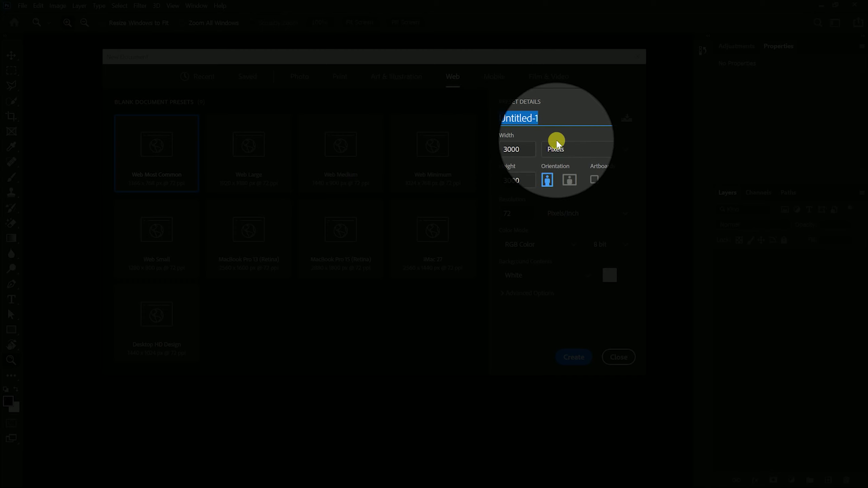
text(Photoshop Logo Mockups)
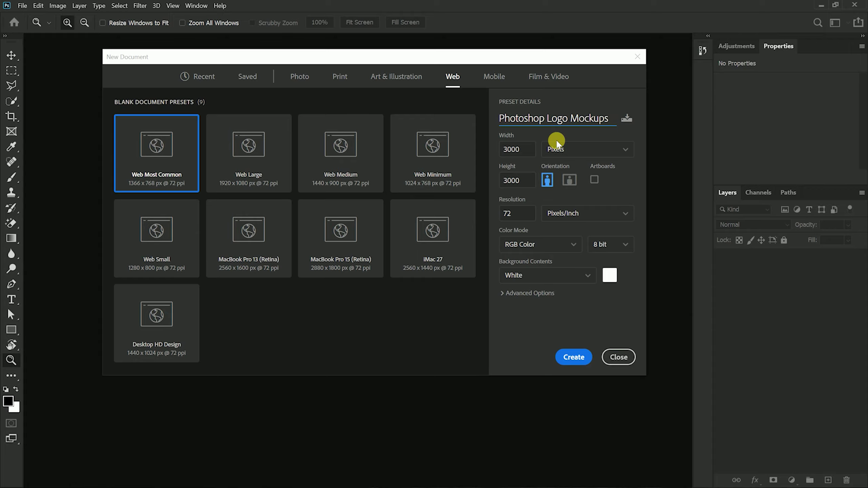
click(574, 358)
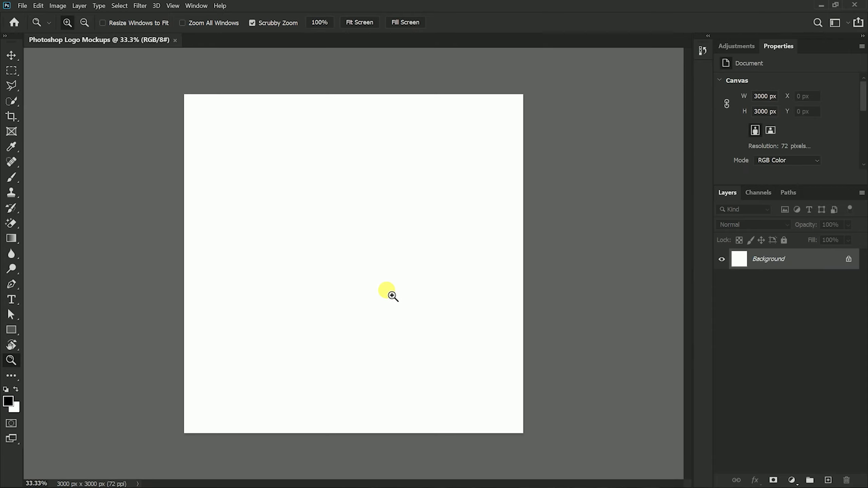
Add a new empty layer above the background and save the document as Photoshop Logo Mockups.psd.
click(829, 480)
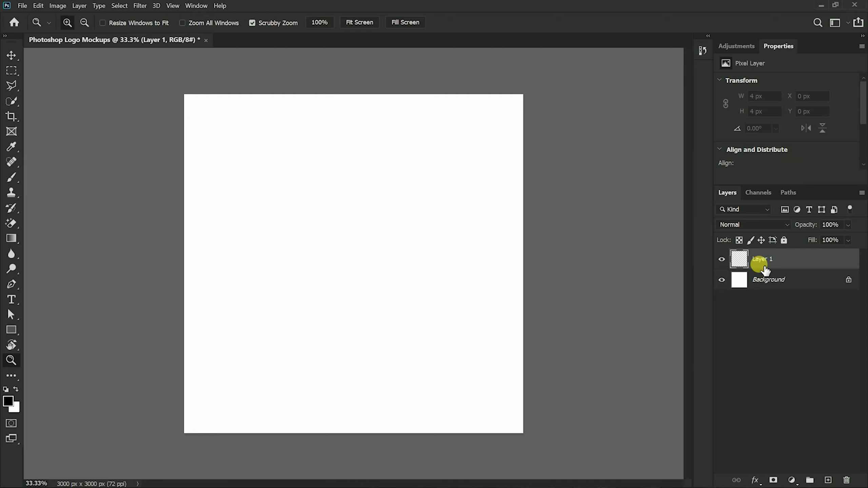
click(23, 6)
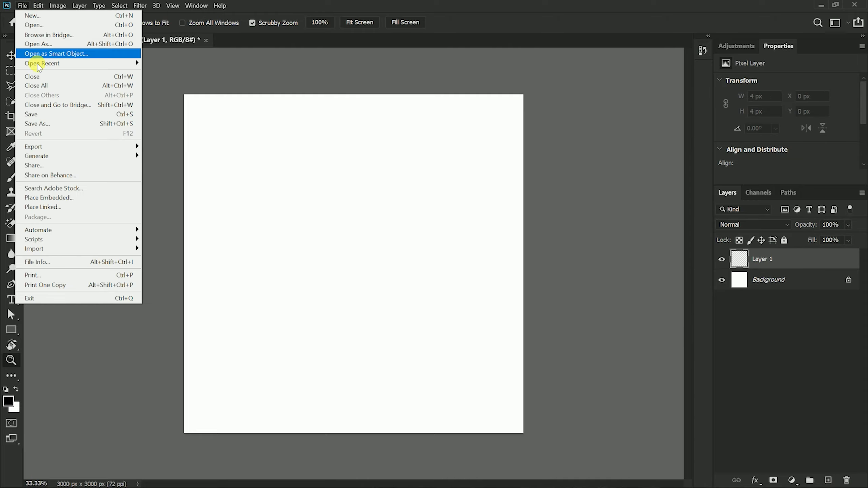
click(50, 114)
click(527, 107)
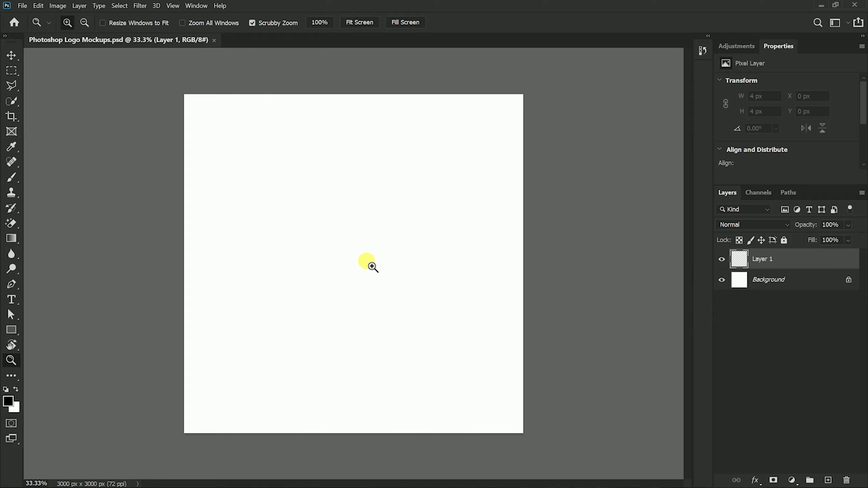
Draw a square shape about 5814 px wide with the Rectangle Tool, extending beyond the canvas on all sides.
key(ctrl+plus)
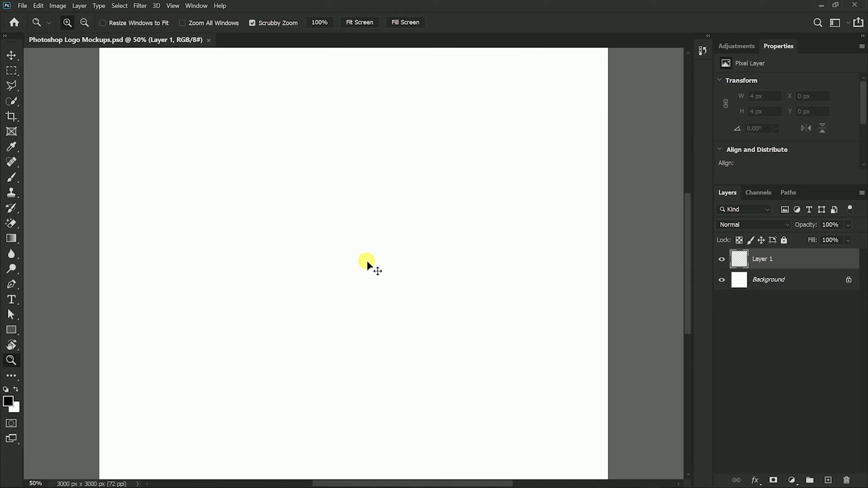
key(ctrl+minus)
key(ctrl+minus)
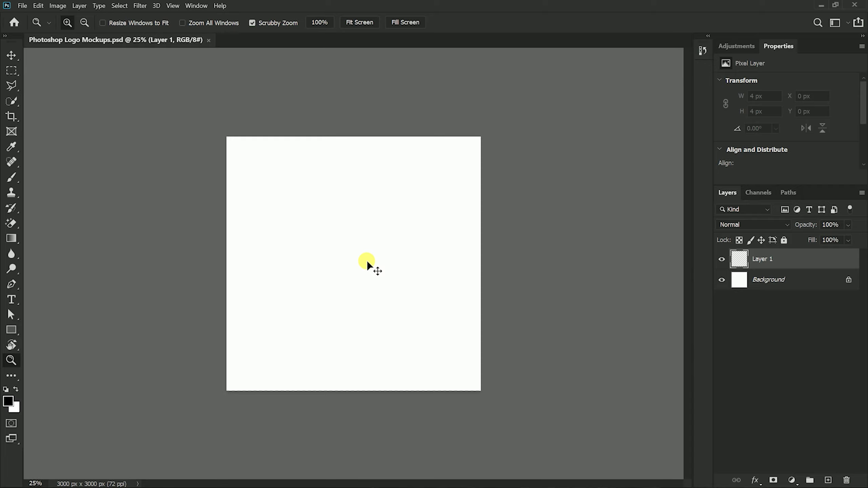
key(ctrl+minus)
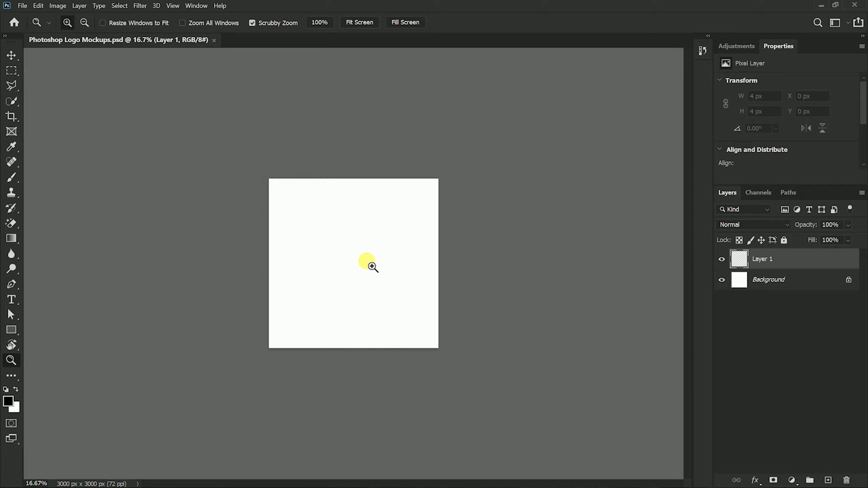
key(u)
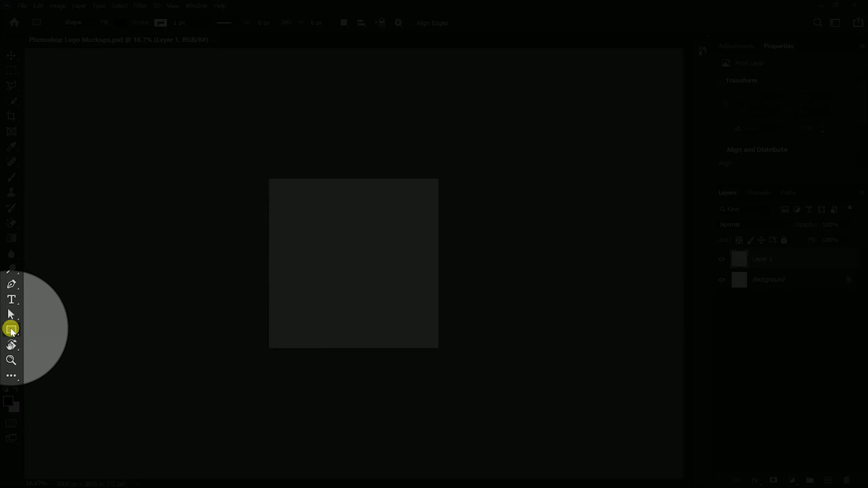
right_click(12, 331)
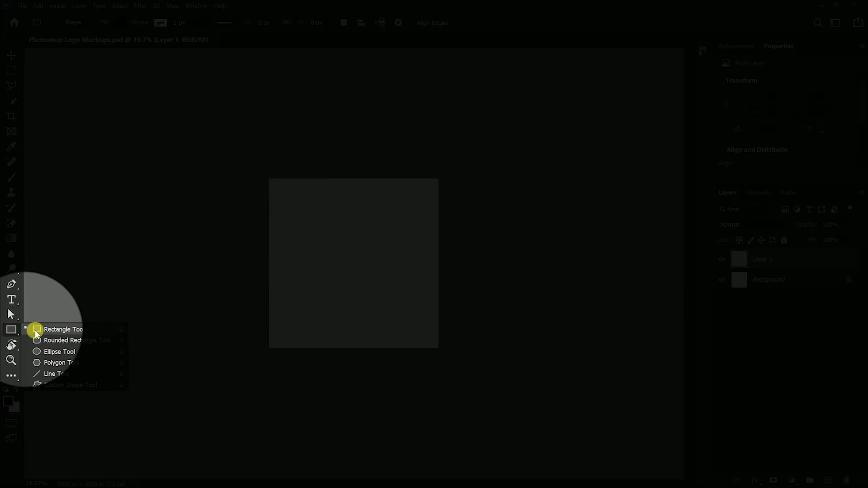
click(41, 331)
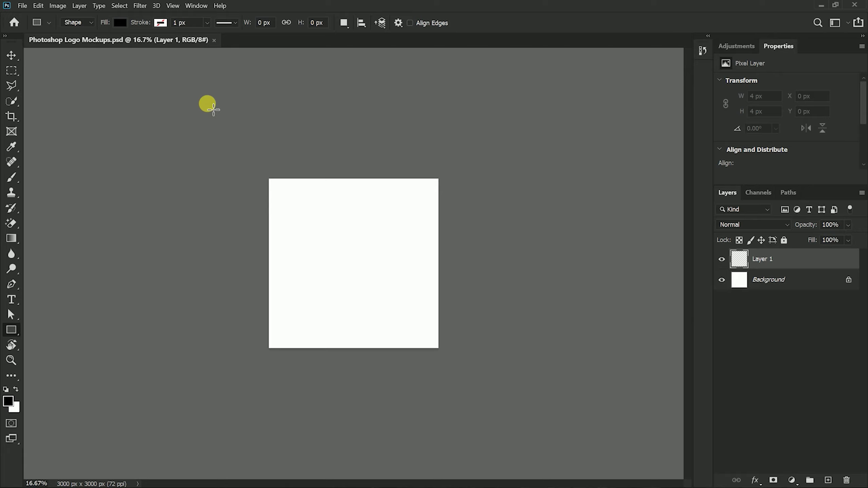
drag(205, 103, 534, 444)
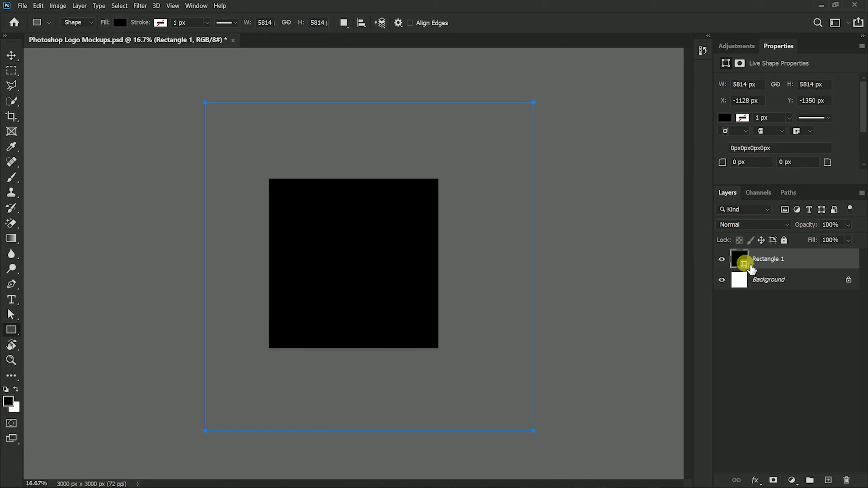
Change the square shape's fill color to a bright blue, about #3976e7.
double_click(745, 263)
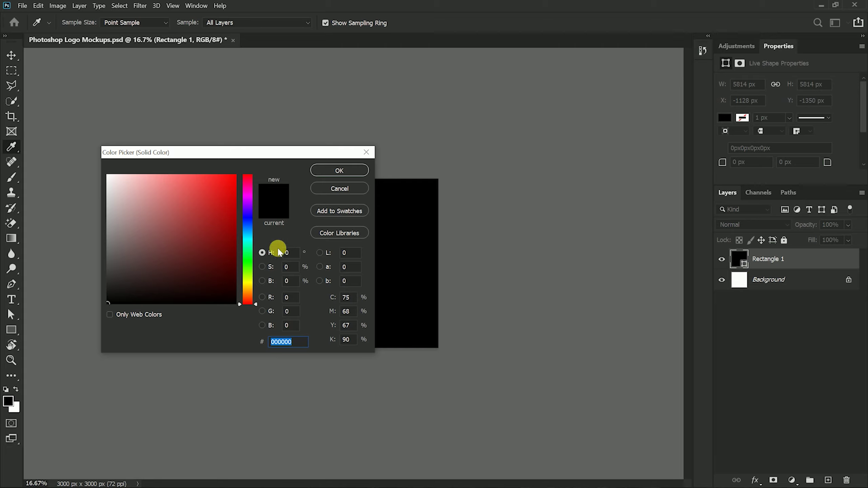
click(249, 227)
click(202, 183)
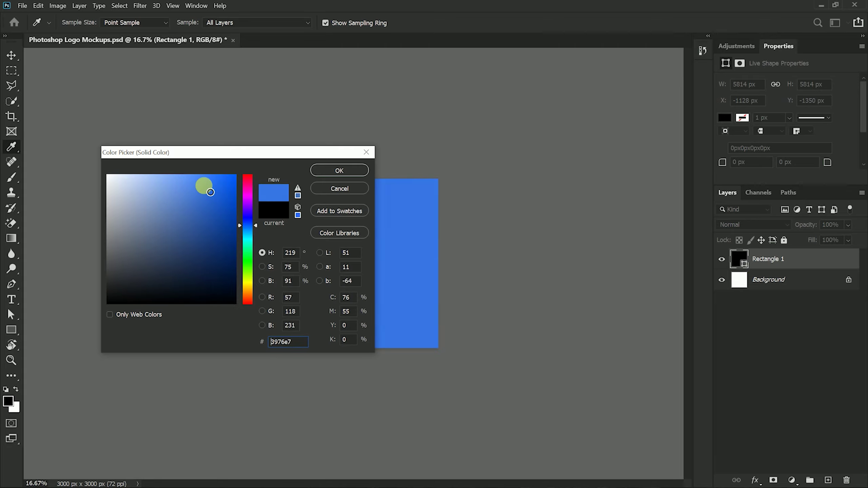
click(340, 170)
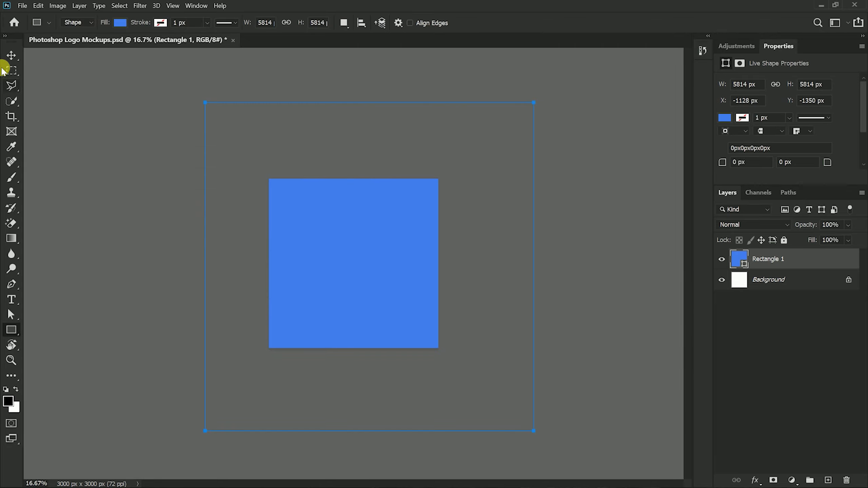
Center the blue square horizontally and vertically on the whole canvas, and clear the selection.
click(12, 55)
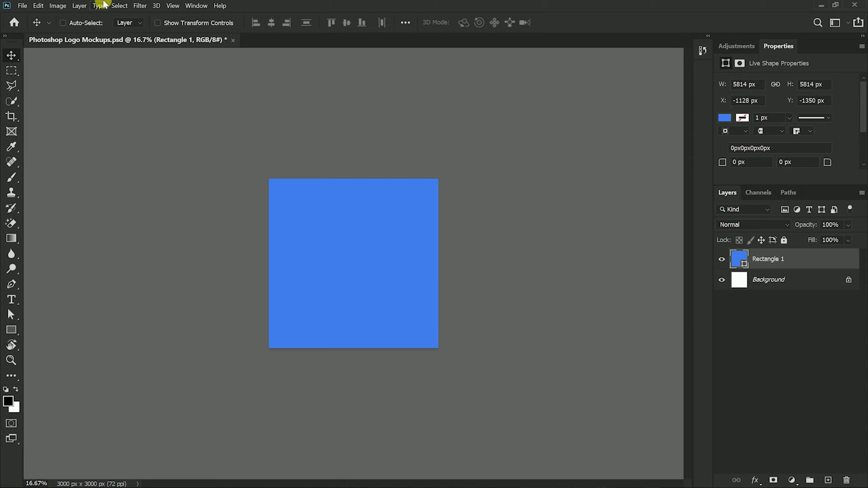
click(117, 6)
click(120, 15)
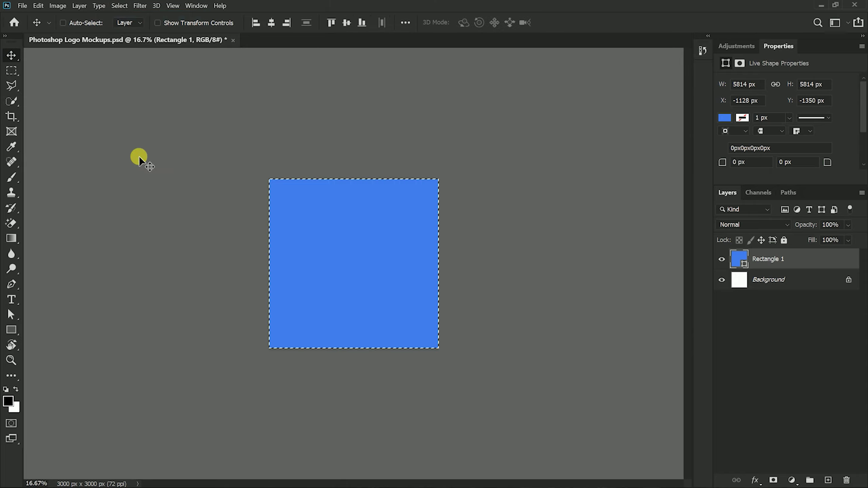
click(272, 22)
click(347, 23)
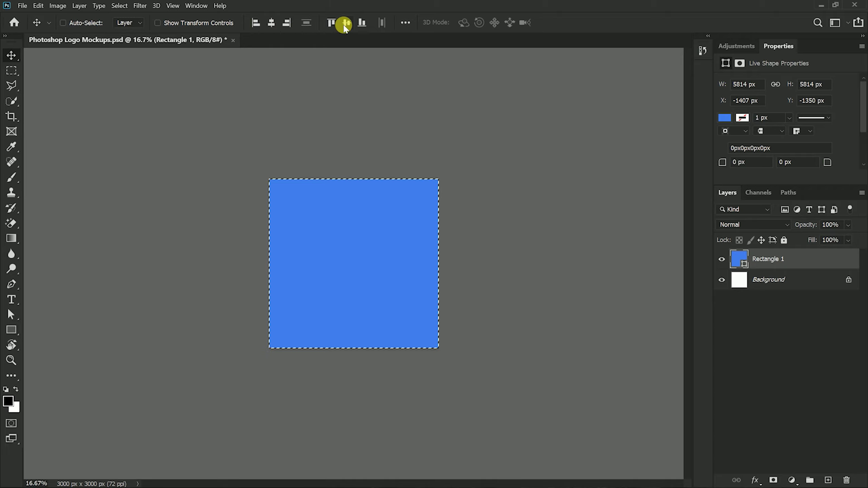
key(ctrl+d)
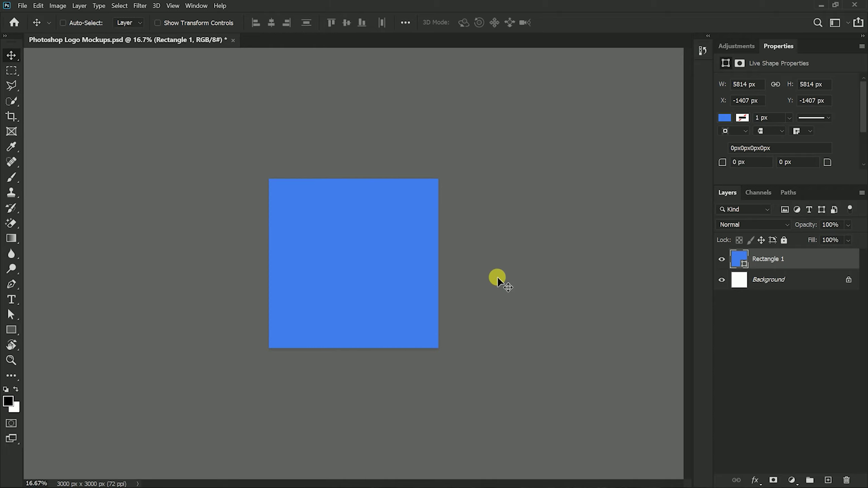
Rename the blue square's layer to Texture BG and convert it to a Smart Object.
double_click(774, 260)
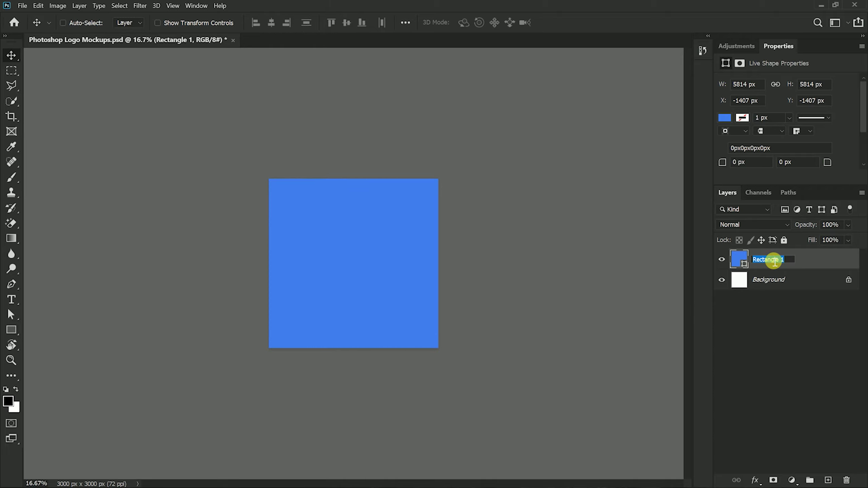
text(Texture BG)
key(Return)
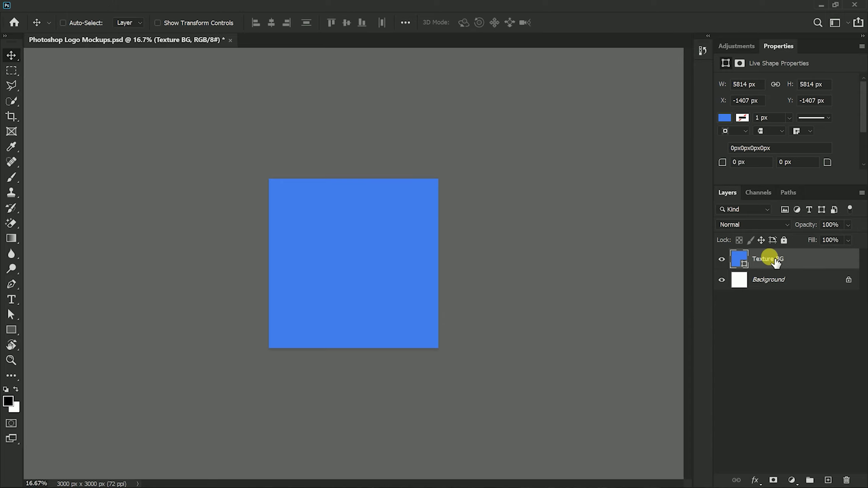
right_click(792, 262)
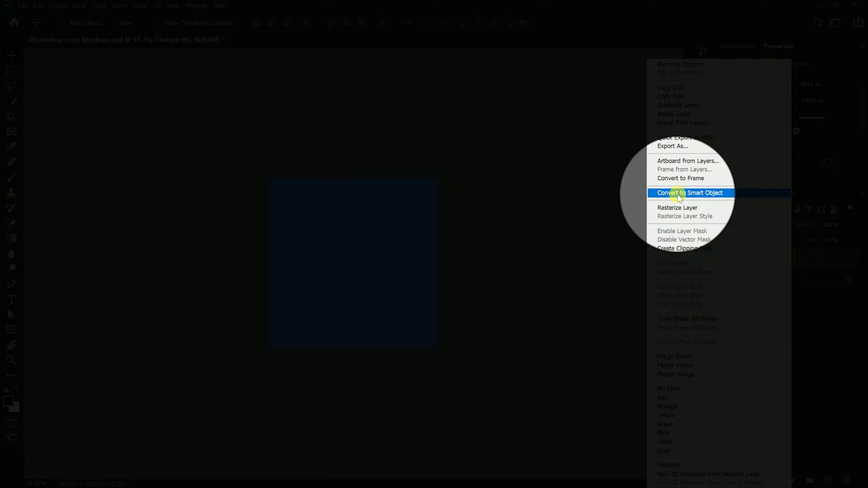
click(679, 194)
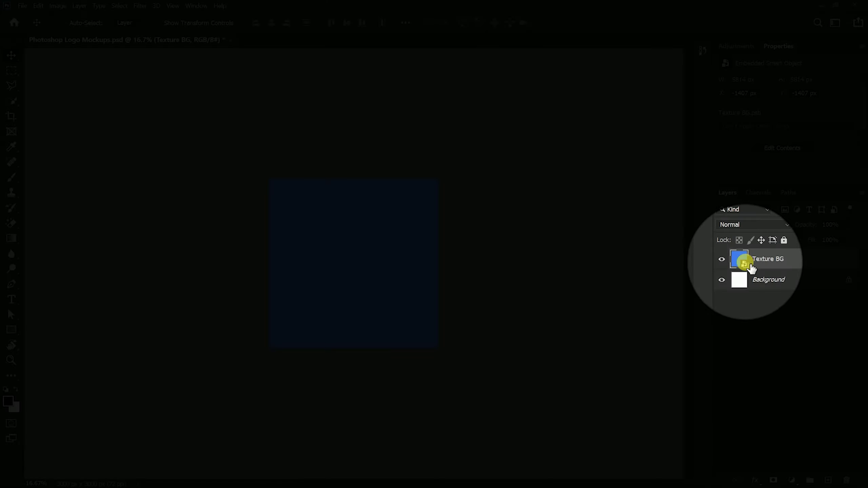
Open the contents of the Texture BG smart object and add a Pattern fill layer with a fine grid pattern at 100% scale.
right_click(796, 263)
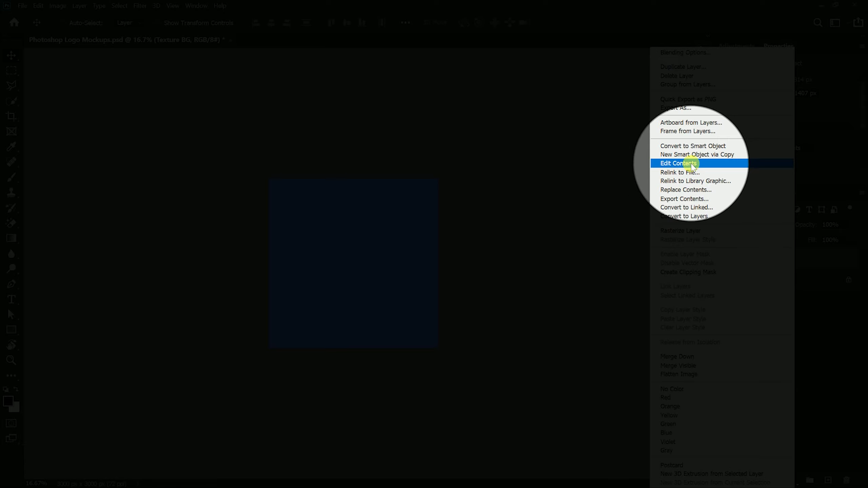
click(692, 164)
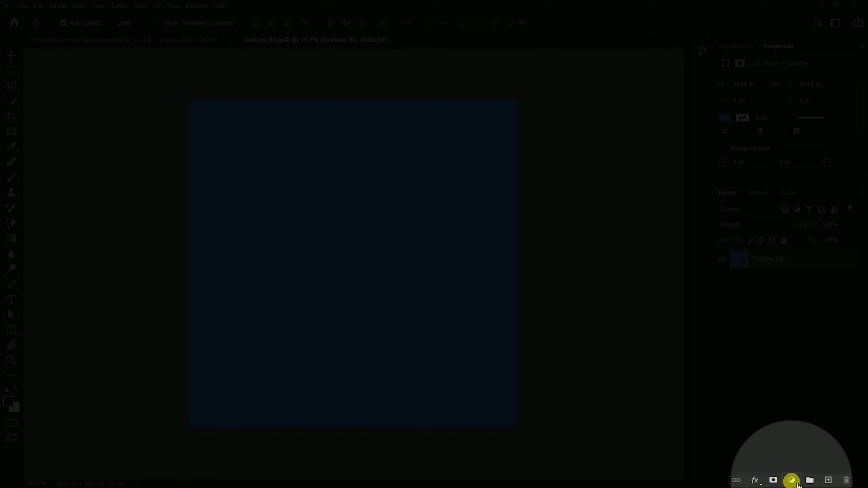
click(792, 480)
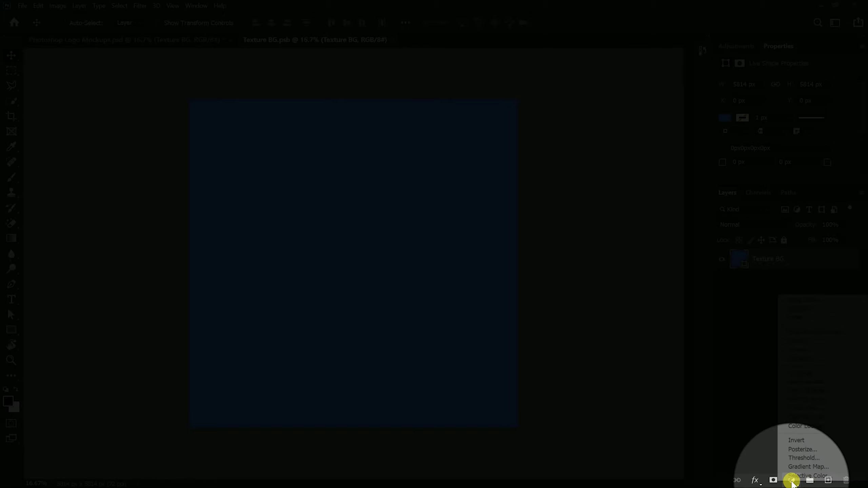
click(807, 318)
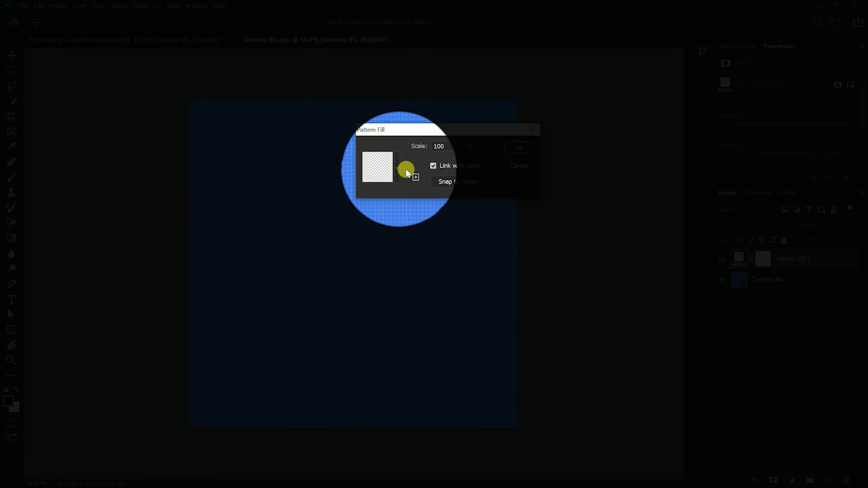
click(520, 148)
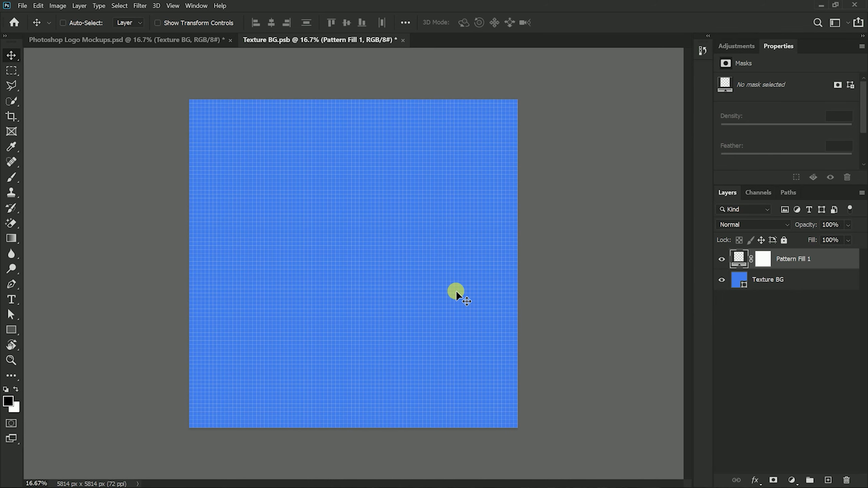
Save the Texture BG contents, check the grid pattern in Photoshop Logo Mockups.psd, and return to Texture BG.psb.
click(22, 5)
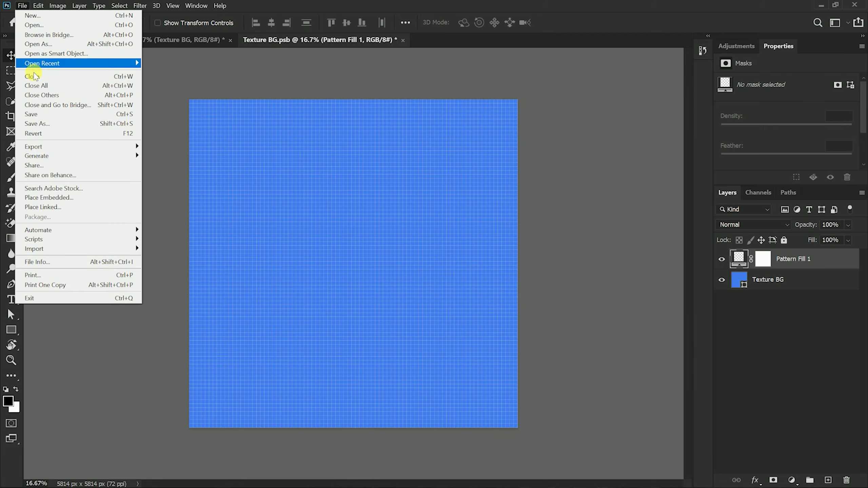
click(38, 117)
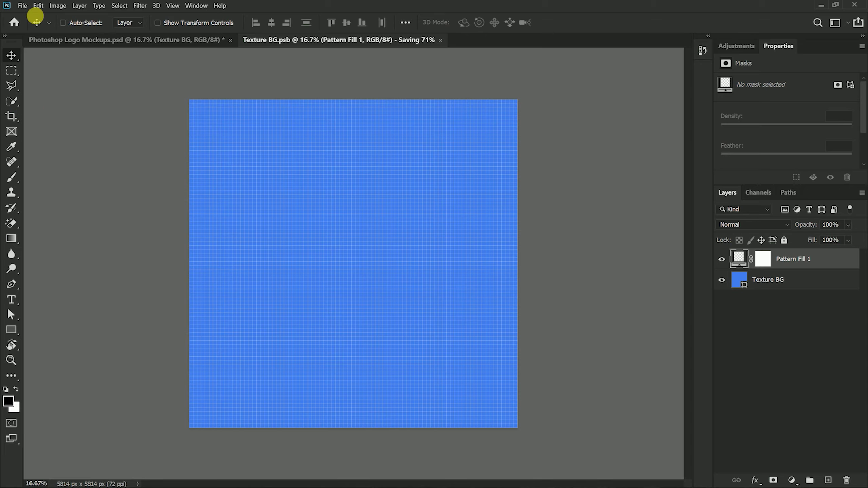
click(180, 39)
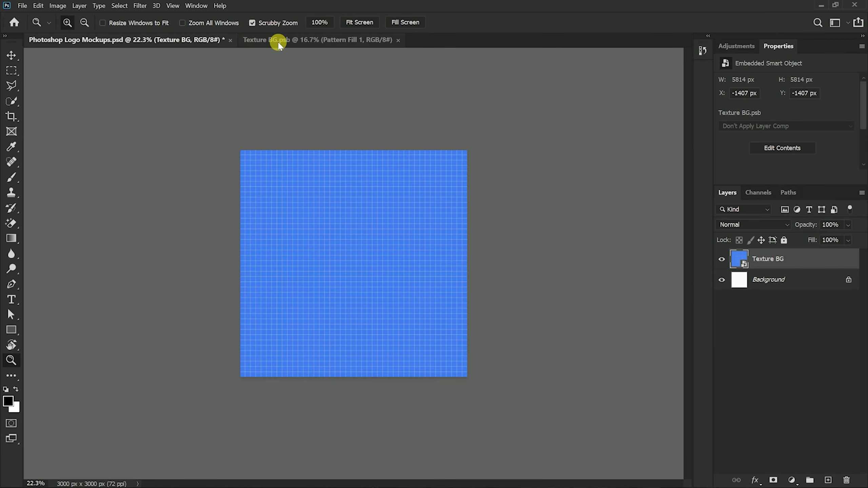
click(278, 41)
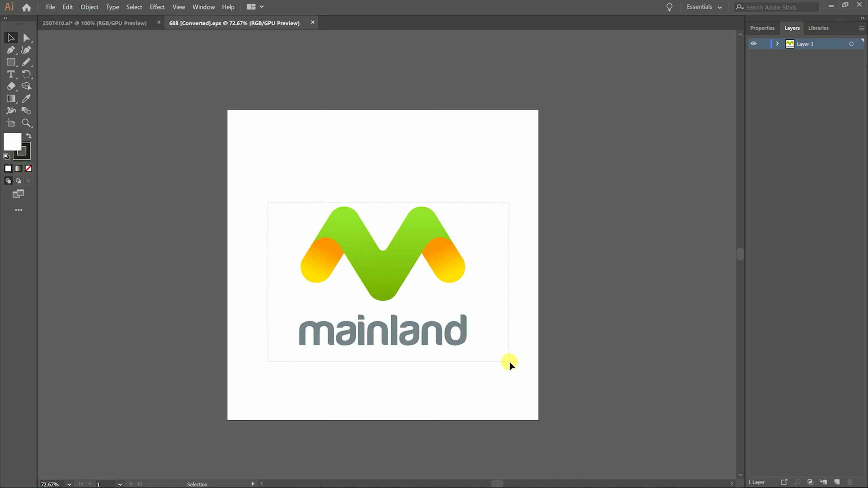
Select the complete mainland logo in Illustrator's 688 [Converted].eps and copy it.
key(ctrl+a)
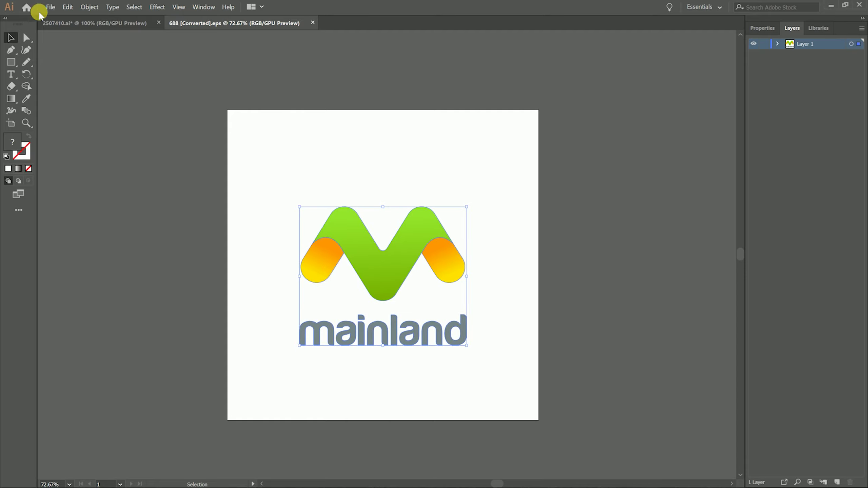
click(68, 7)
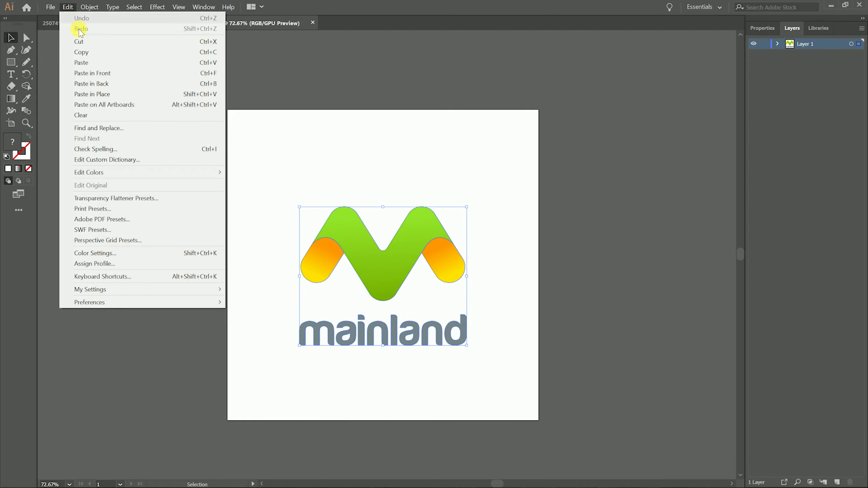
click(84, 52)
click(175, 232)
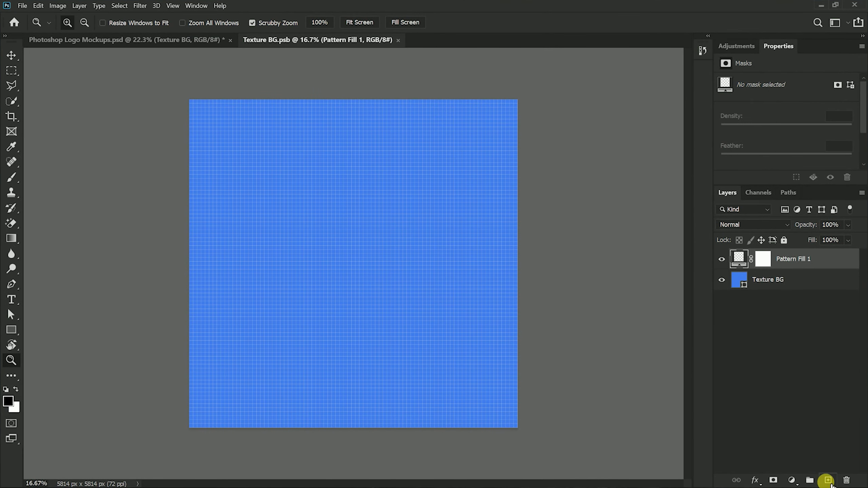
Add a new empty layer above the pattern fill in Photoshop's Texture BG.psb and name it Logo.
click(828, 480)
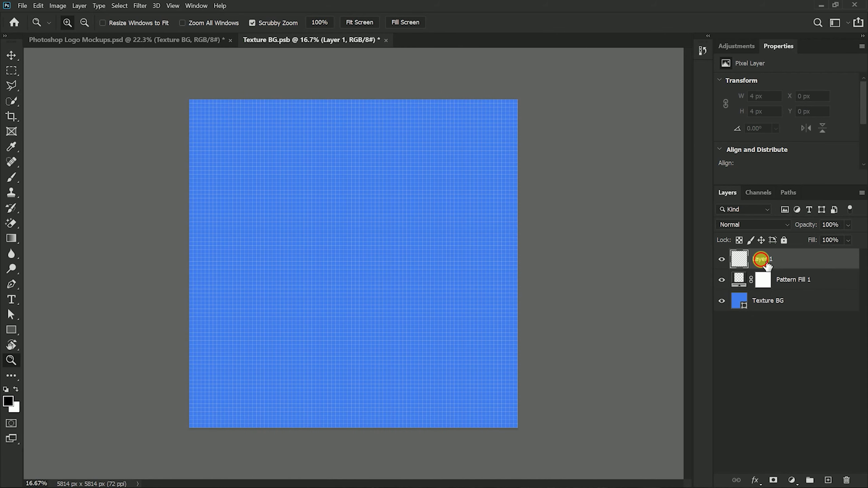
double_click(762, 259)
key(Return)
Paste the copied mainland logo as pixels and enlarge it around its center to about 1355 × 1125 px.
click(38, 5)
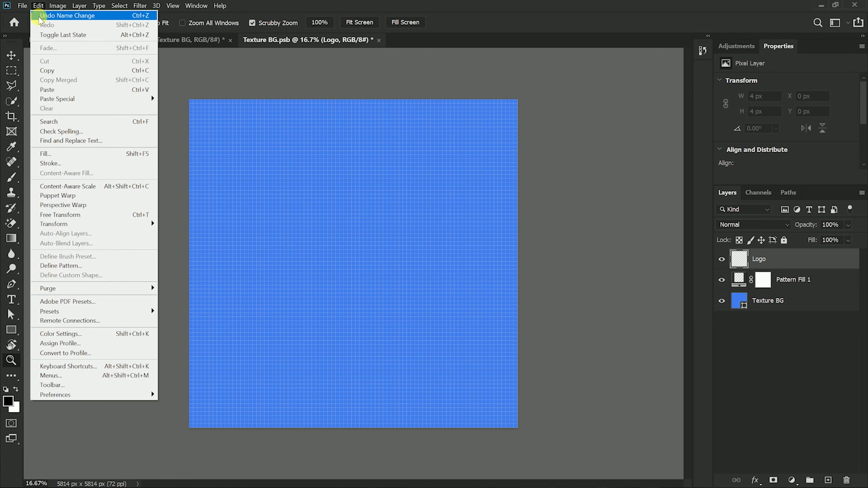
click(61, 90)
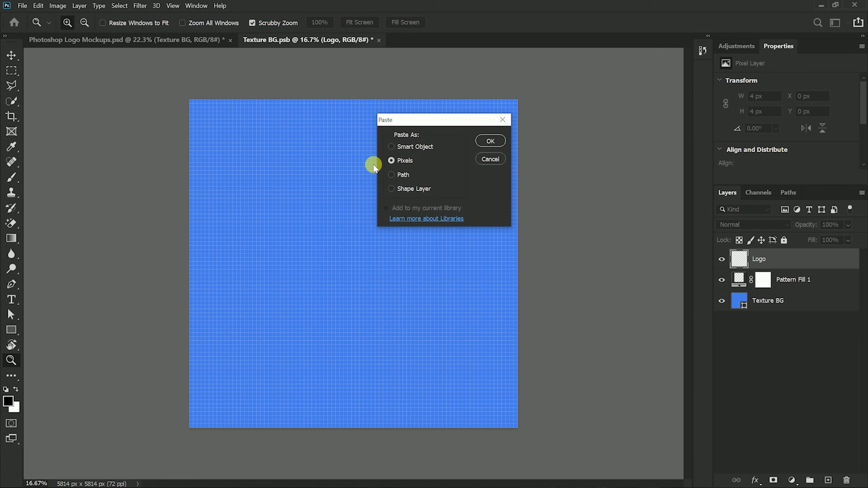
click(490, 141)
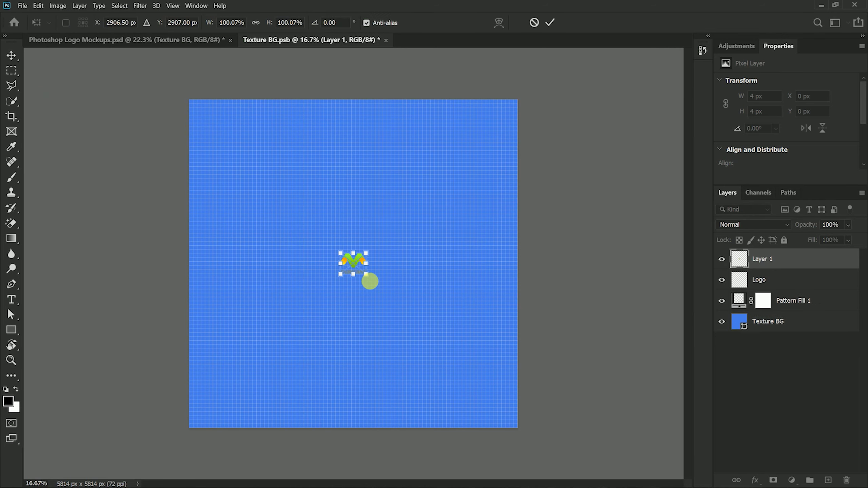
drag(373, 281, 393, 295)
key(z)
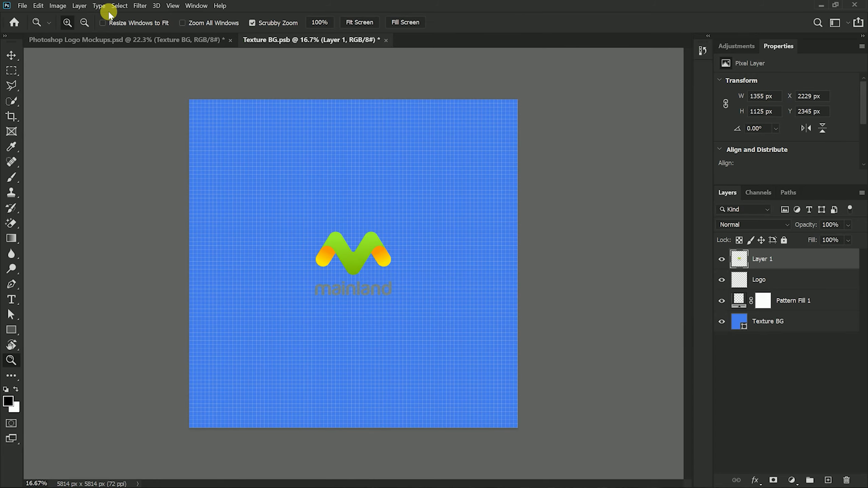
Center the pasted logo horizontally and vertically on the whole canvas, and clear the selection.
click(117, 5)
click(124, 19)
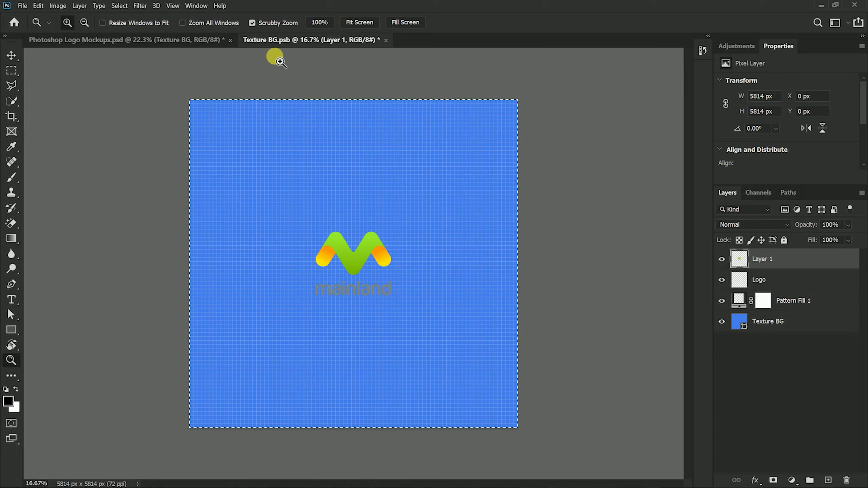
click(11, 55)
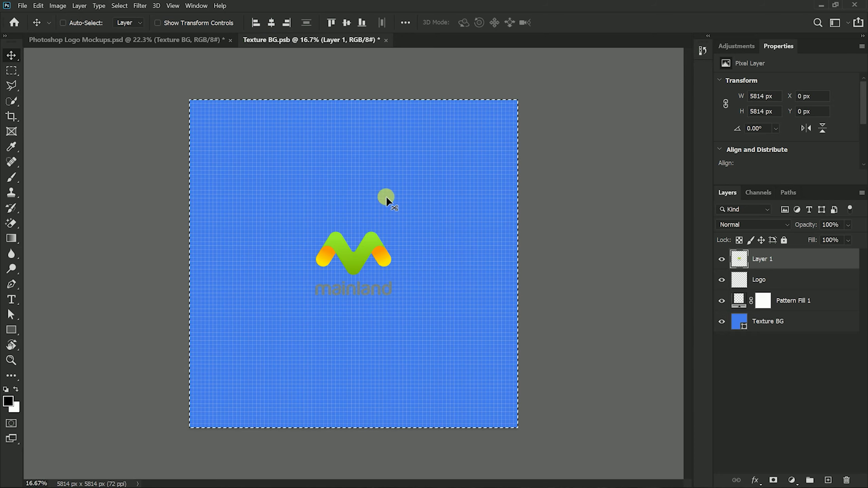
click(120, 6)
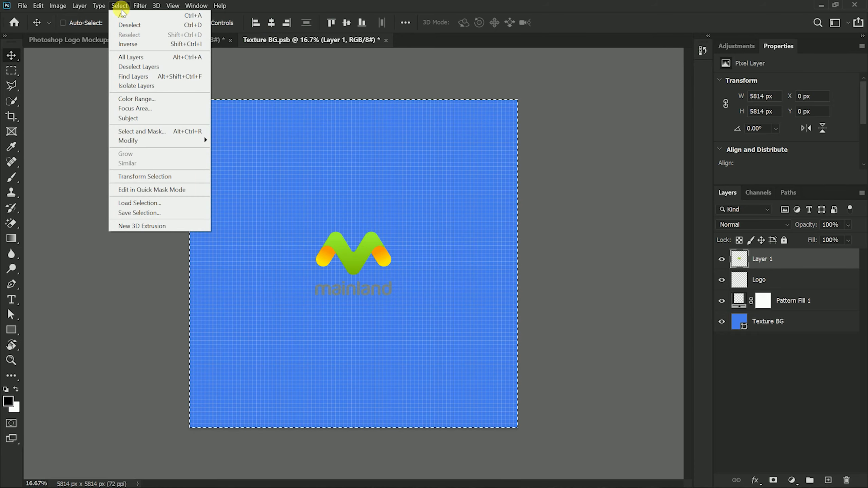
click(124, 20)
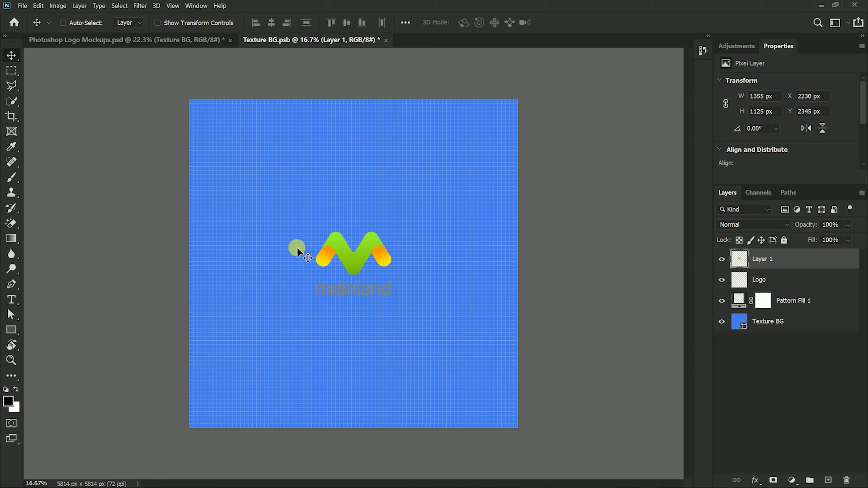
Save Texture BG.psb with the centered logo, check it in the main mockup document, and return to the smart object contents.
click(17, 7)
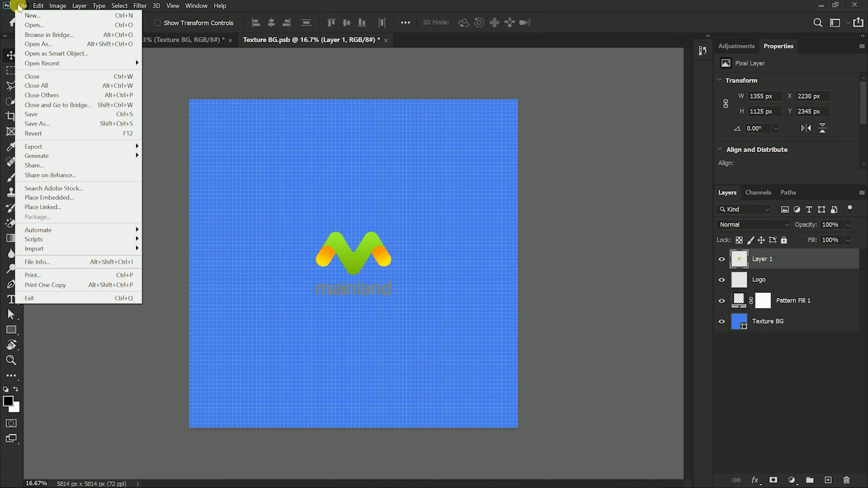
click(50, 115)
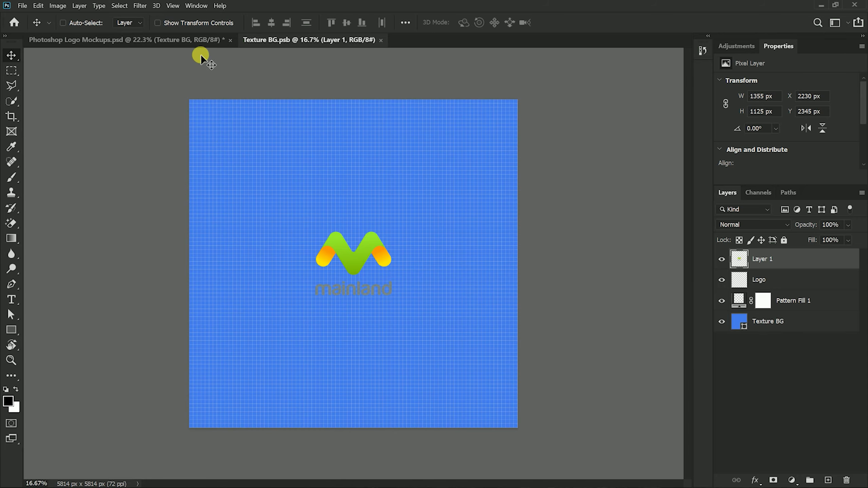
click(194, 38)
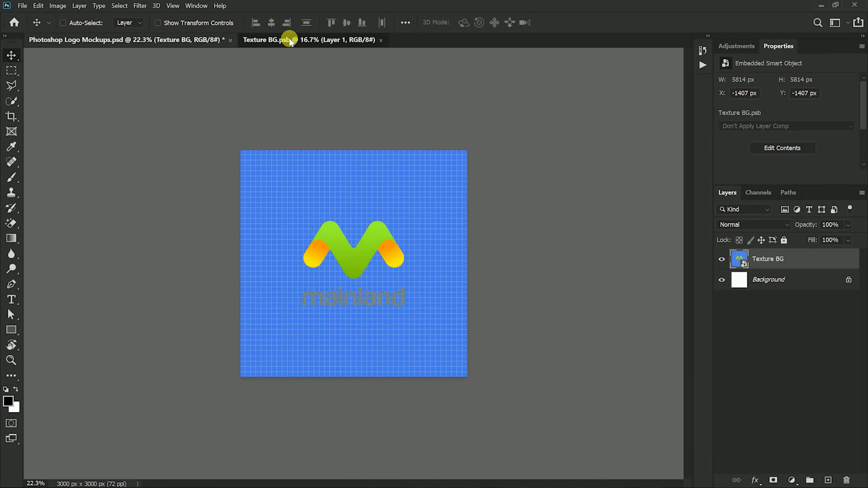
click(287, 39)
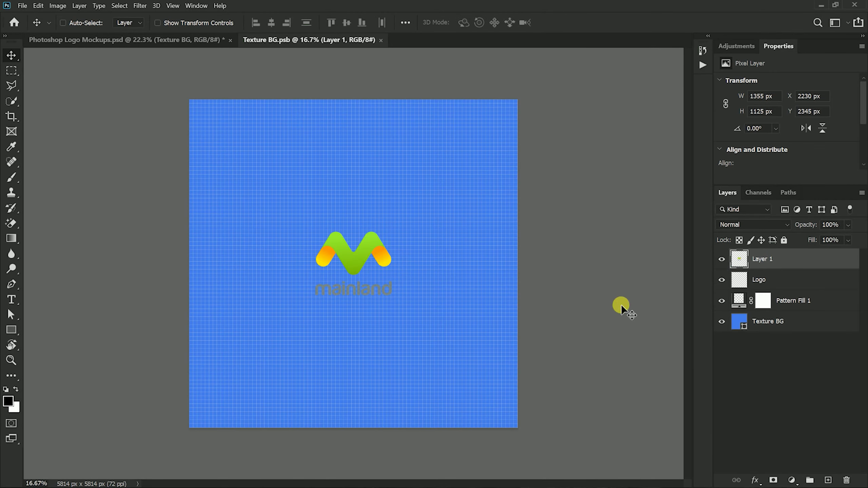
Convert the pasted logo layer, Layer 1, to a Smart Object and toggle its visibility off and on to check it.
right_click(774, 267)
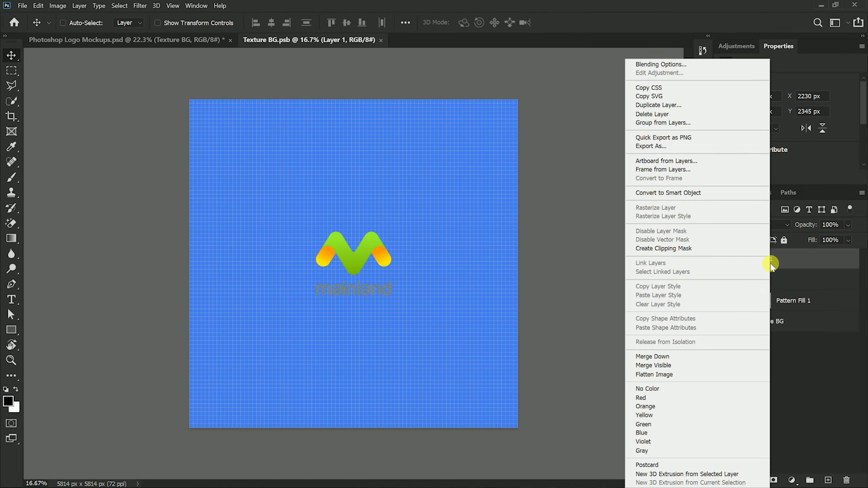
click(675, 193)
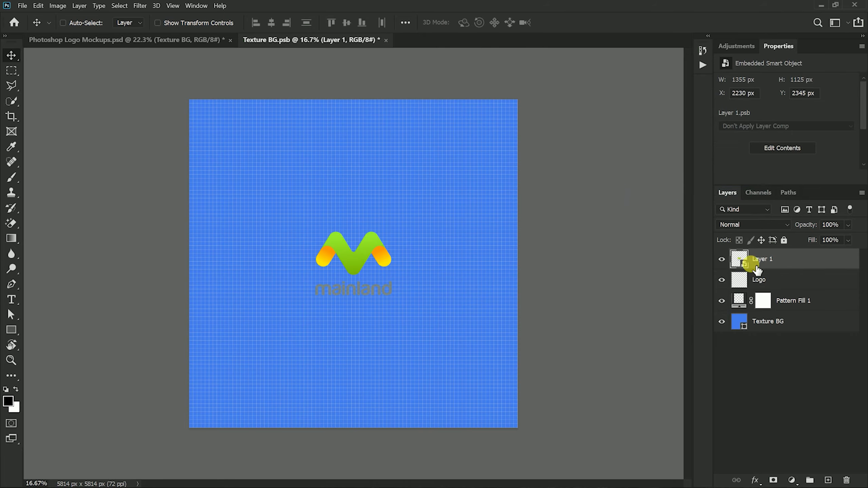
click(721, 259)
click(721, 259)
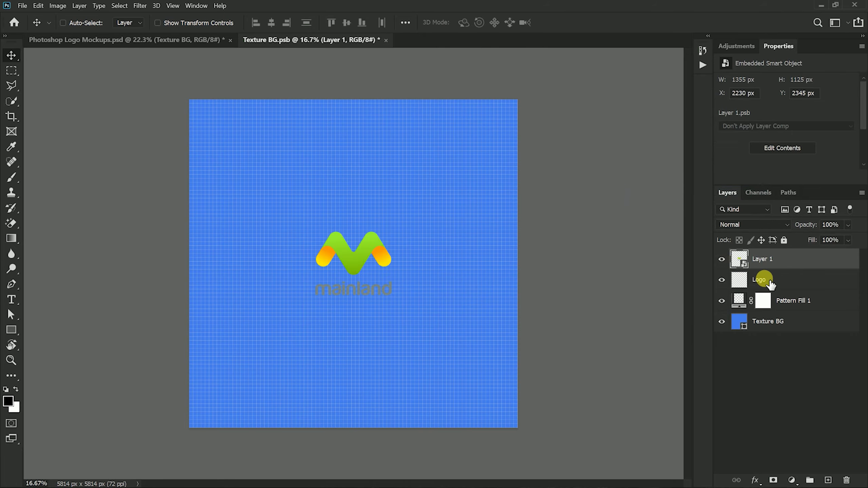
Rename the logo's smart object layer to logo and delete the empty Logo layer beneath it.
double_click(765, 260)
text(log)
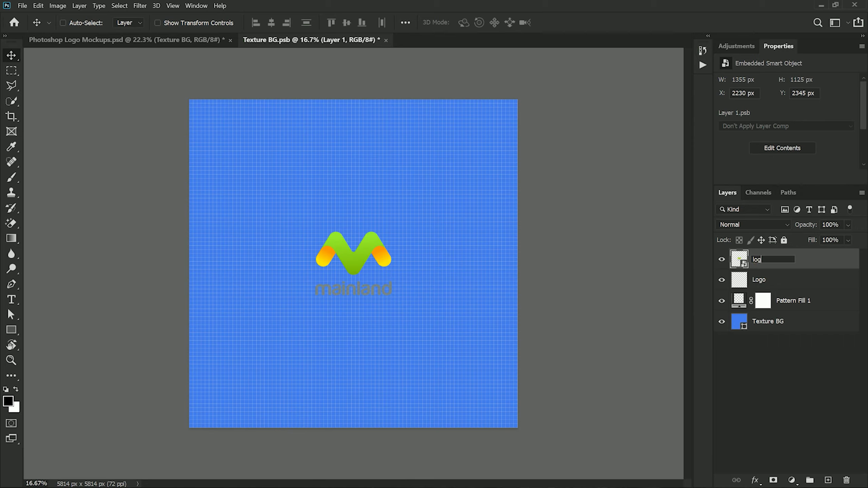
text(o)
click(766, 261)
click(766, 280)
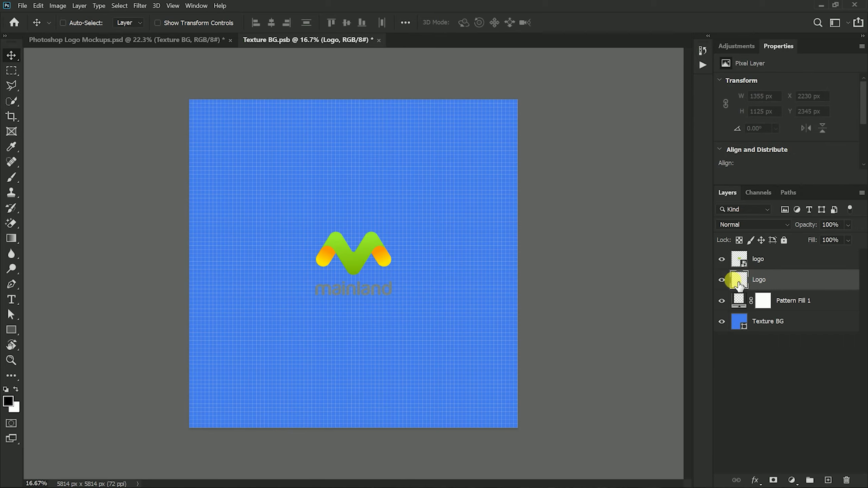
key(Delete)
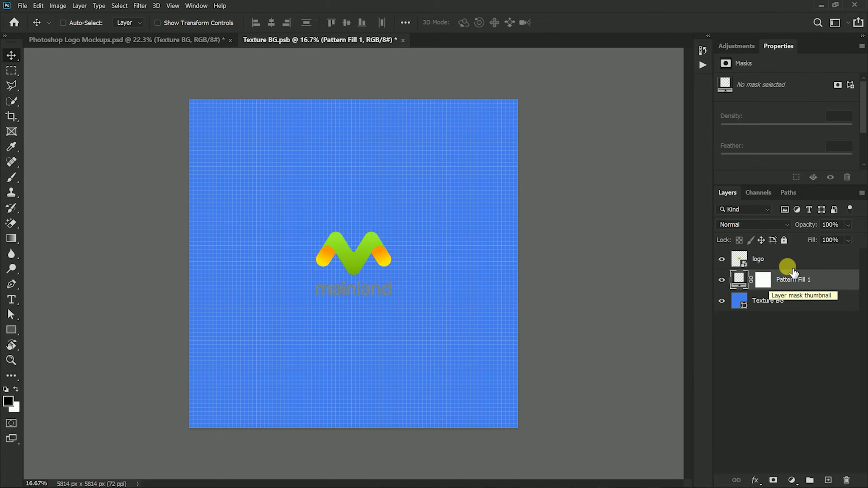
Apply a white Color Overlay to the logo layer with Normal blend mode and 100% opacity.
click(775, 259)
double_click(798, 262)
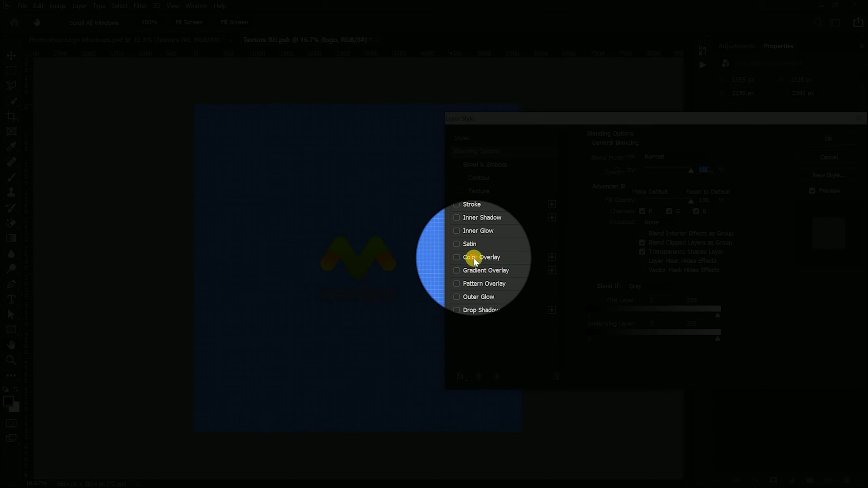
click(475, 259)
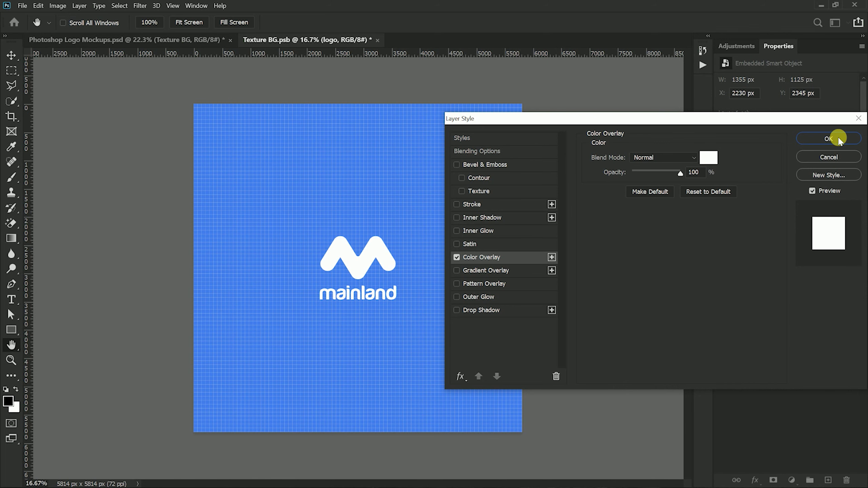
click(831, 138)
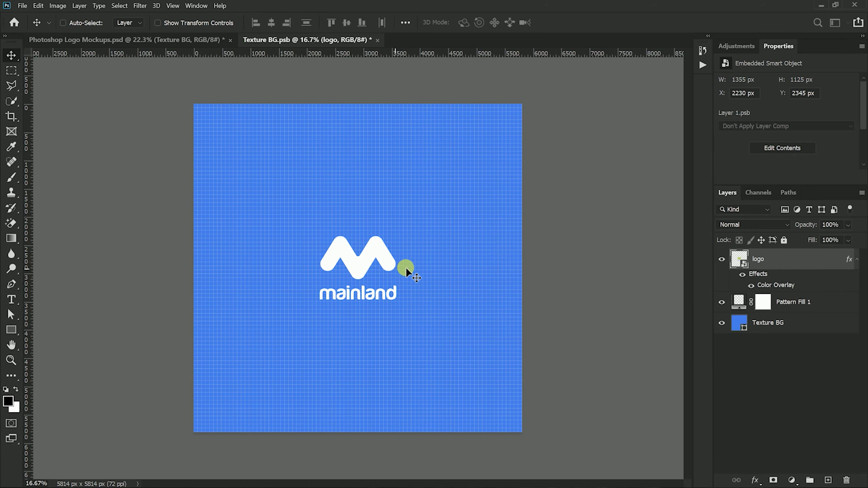
Save the Texture BG.psb contents with the white logo and return to the main mockup document.
click(21, 6)
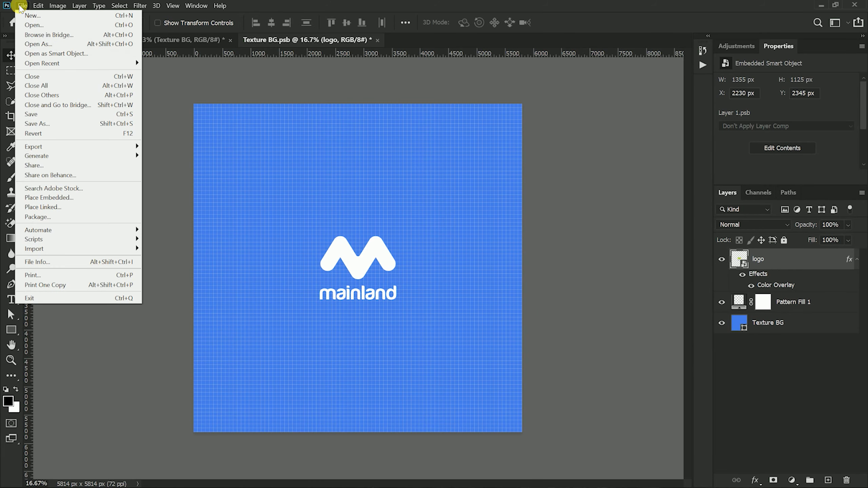
click(49, 115)
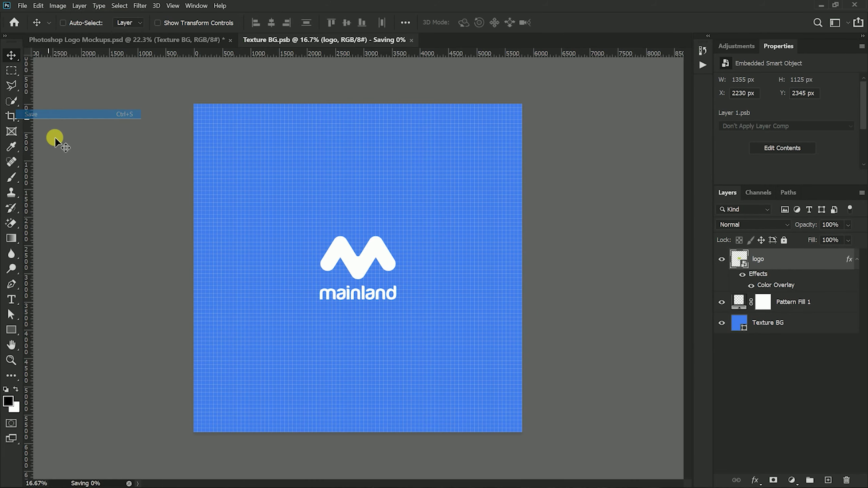
click(171, 40)
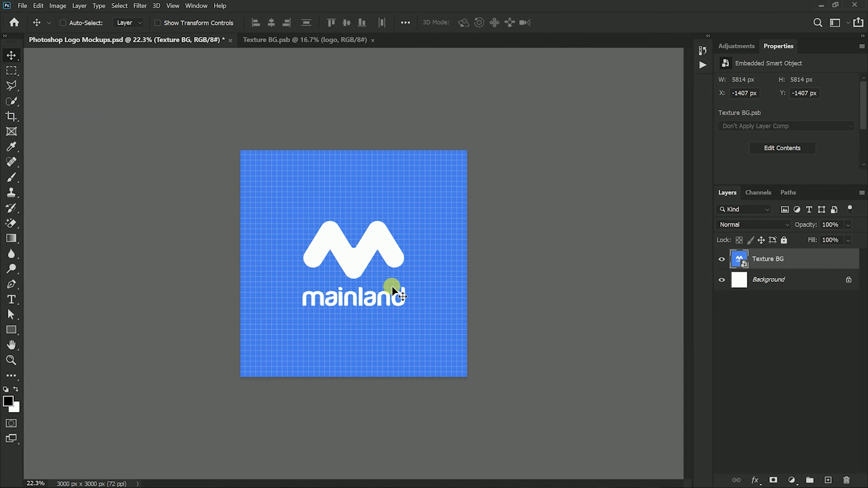
Free-transform the Texture BG smart object and rotate it about 46° clockwise.
key(ctrl+minus)
key(ctrl+t)
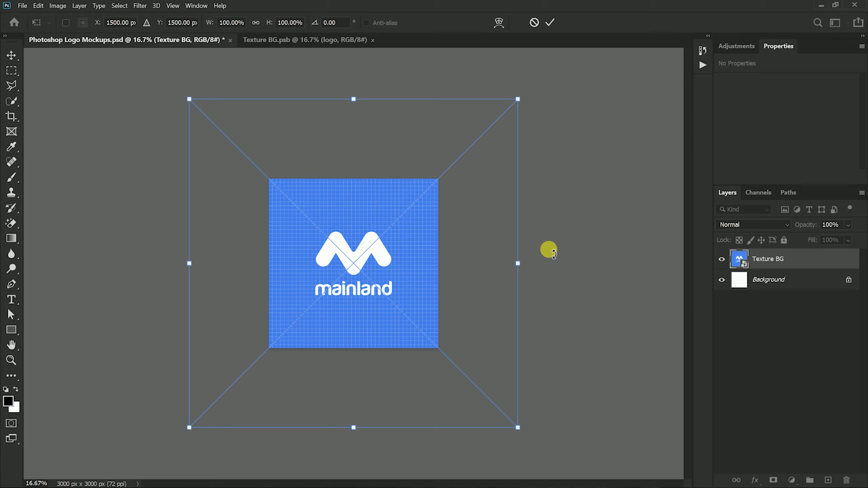
right_click(372, 234)
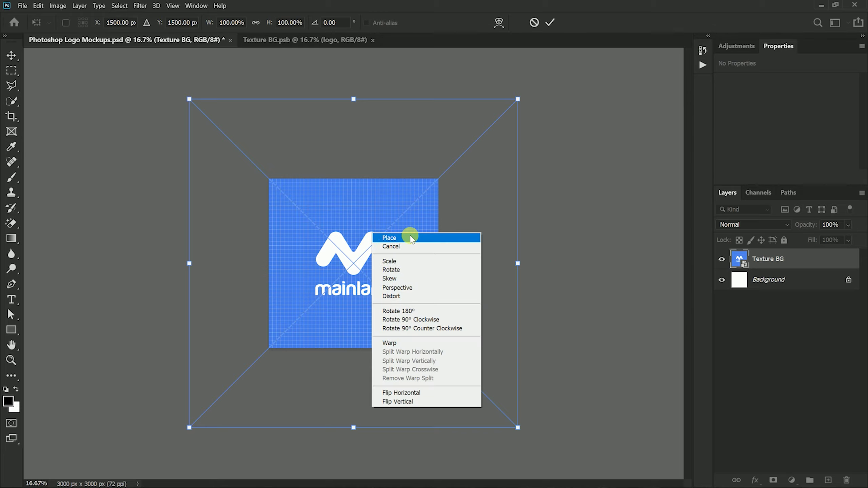
click(397, 270)
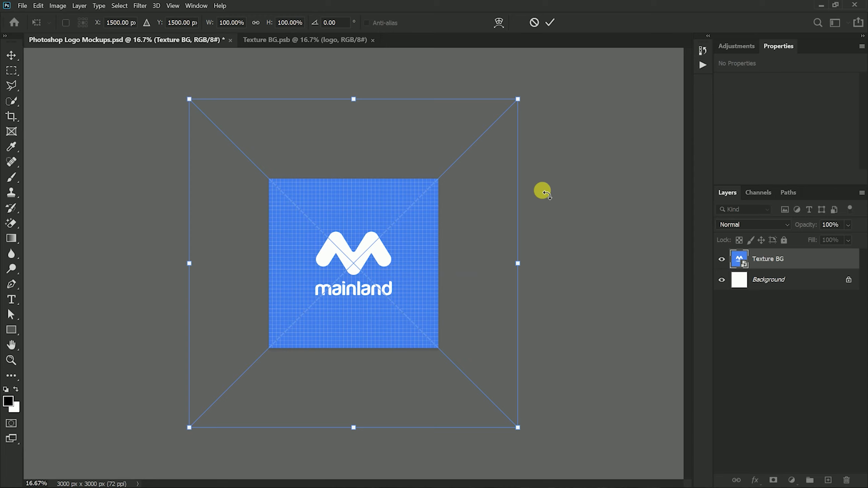
drag(543, 191, 478, 309)
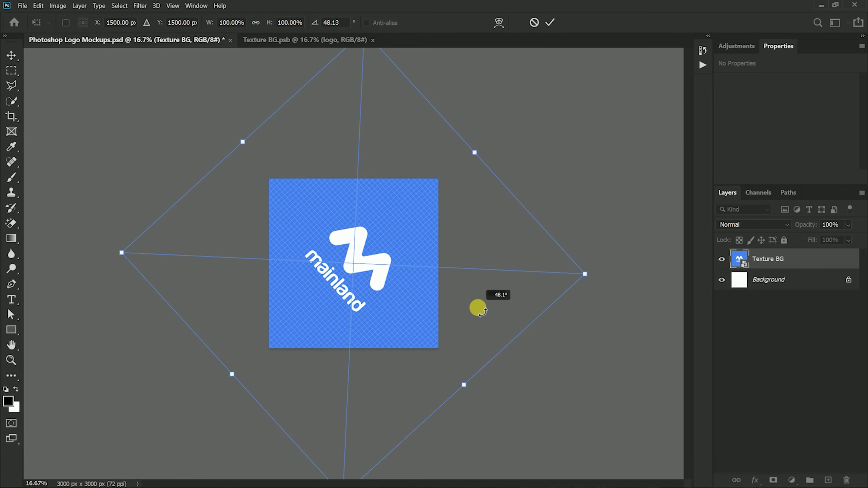
Apply a Perspective transform to the rotated Texture BG, slanting it like a receding surface and recentering the logo on the canvas.
right_click(377, 229)
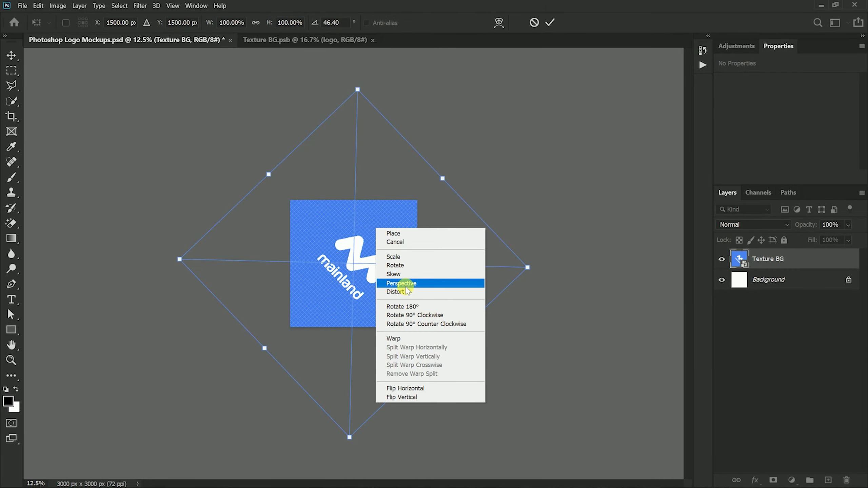
click(403, 283)
drag(529, 270, 579, 269)
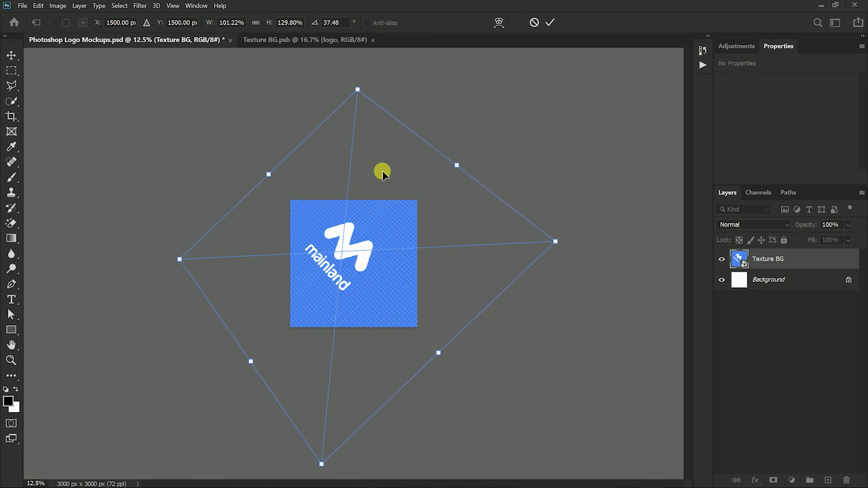
drag(359, 93, 341, 107)
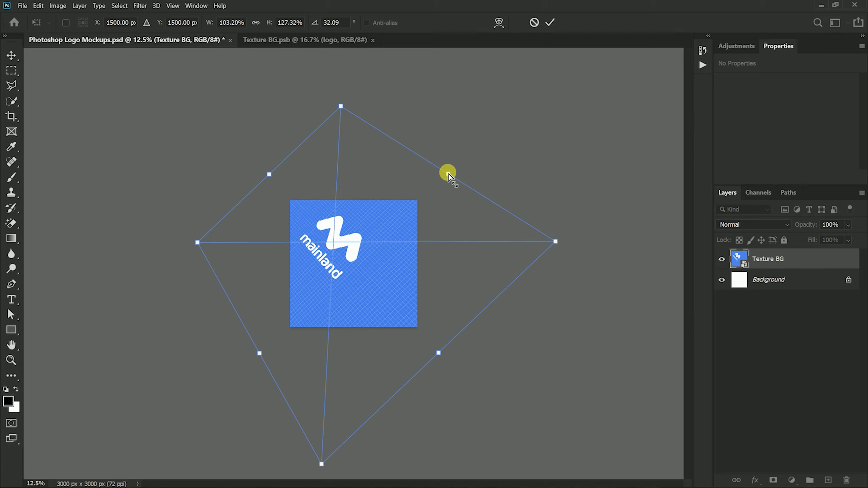
drag(448, 173, 517, 229)
drag(402, 271, 422, 305)
key(Return)
key(z)
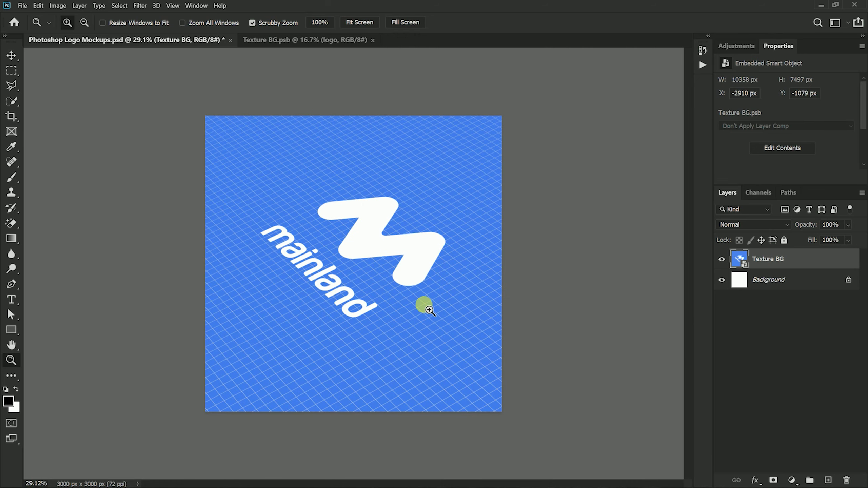
Create an independent copy of Texture BG with New Smart Object via Copy and rename it logo_Area.
right_click(757, 264)
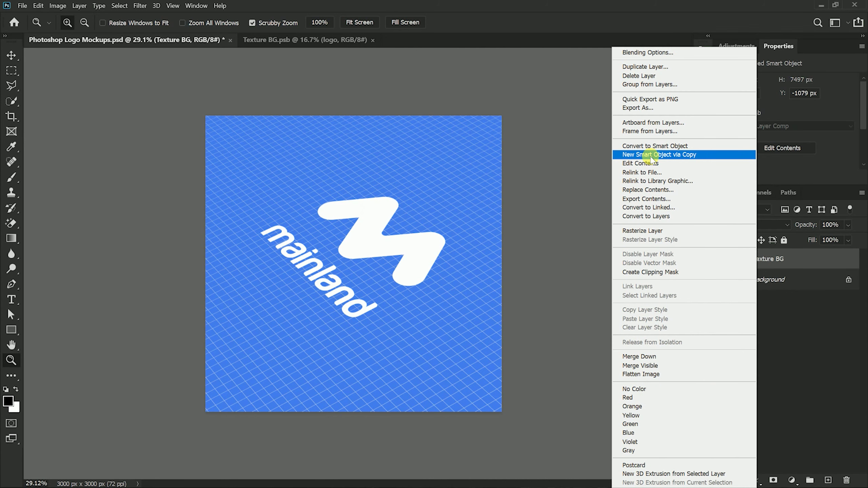
click(651, 155)
double_click(782, 260)
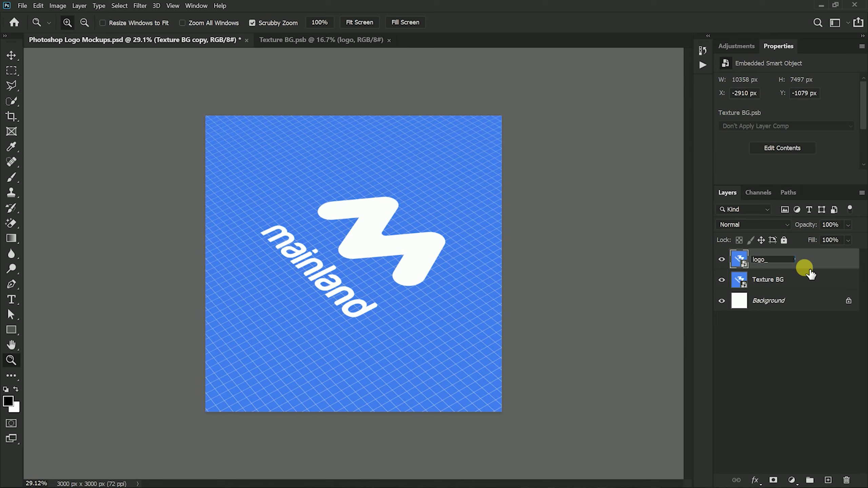
text(logo_Area)
key(Return)
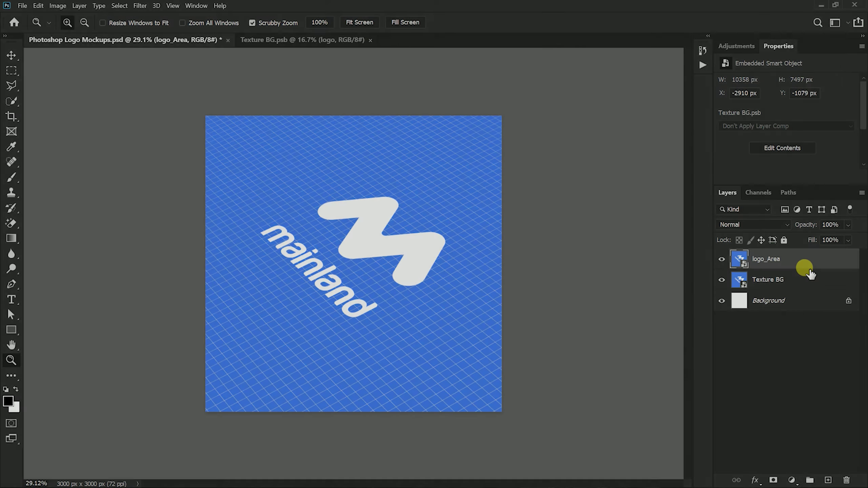
Hide the logo layer inside Texture BG.psb, then save and close that file.
click(804, 280)
click(309, 40)
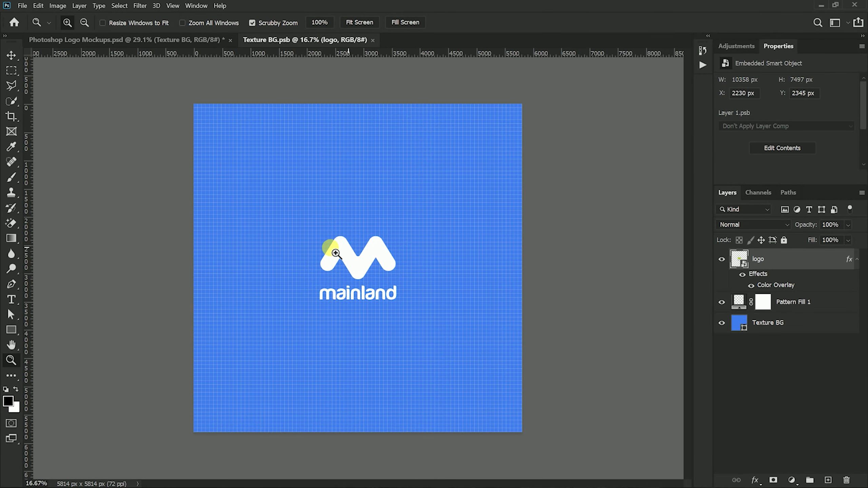
click(725, 261)
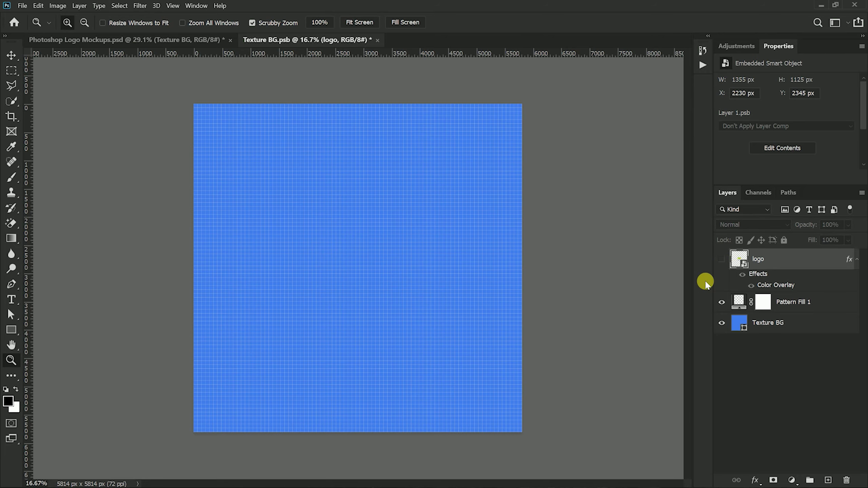
click(23, 5)
click(50, 117)
click(372, 40)
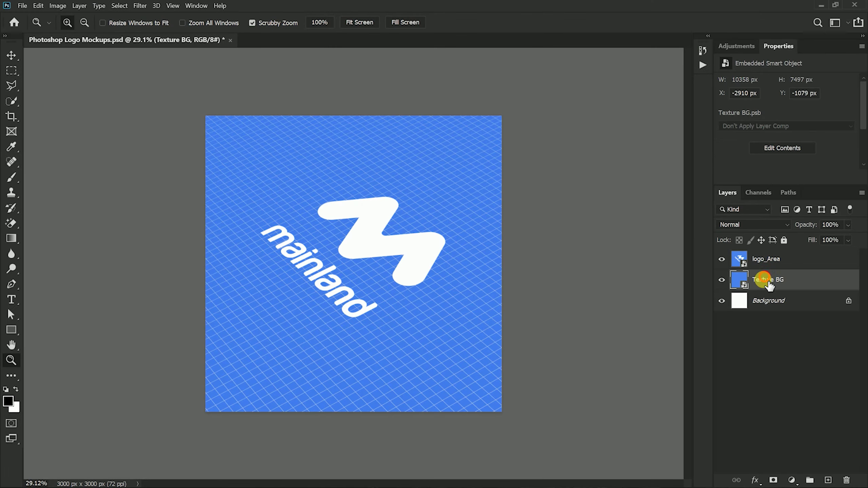
Hide the Texture BG and logo_Area layers in the main mockup document.
click(722, 280)
click(760, 259)
click(722, 259)
Copy the entire white Background layer and clear the selection.
click(769, 301)
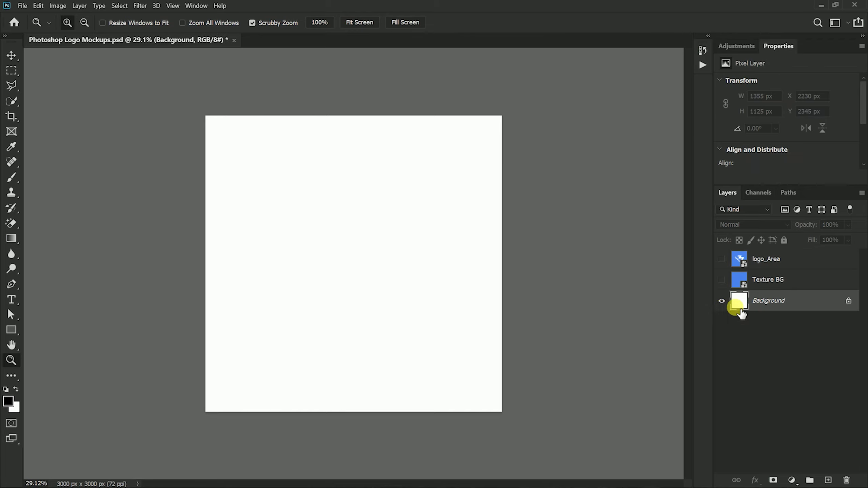
click(120, 6)
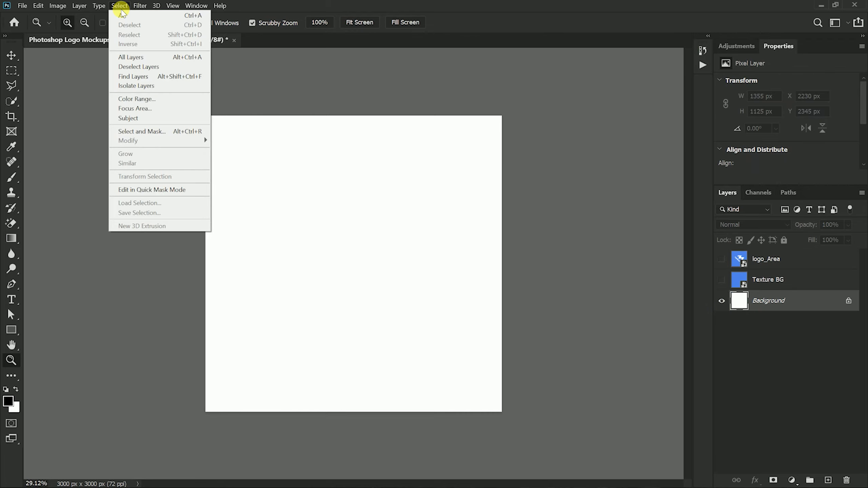
click(122, 15)
click(38, 6)
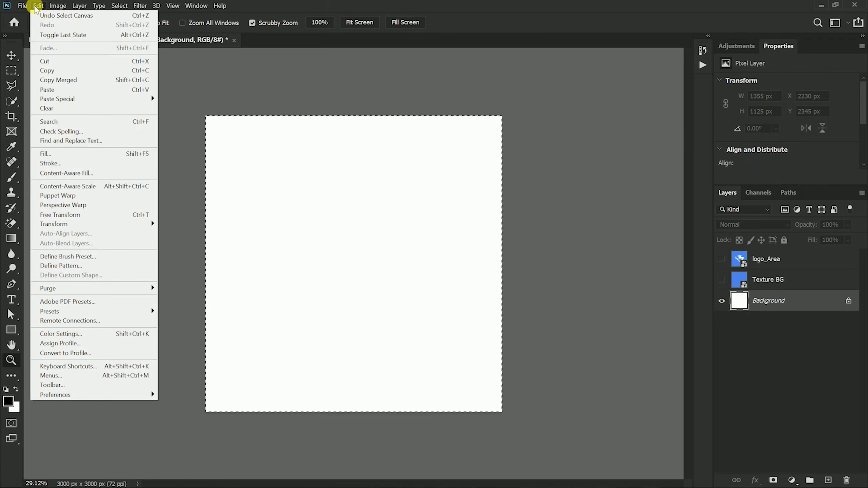
click(61, 70)
click(119, 5)
click(122, 25)
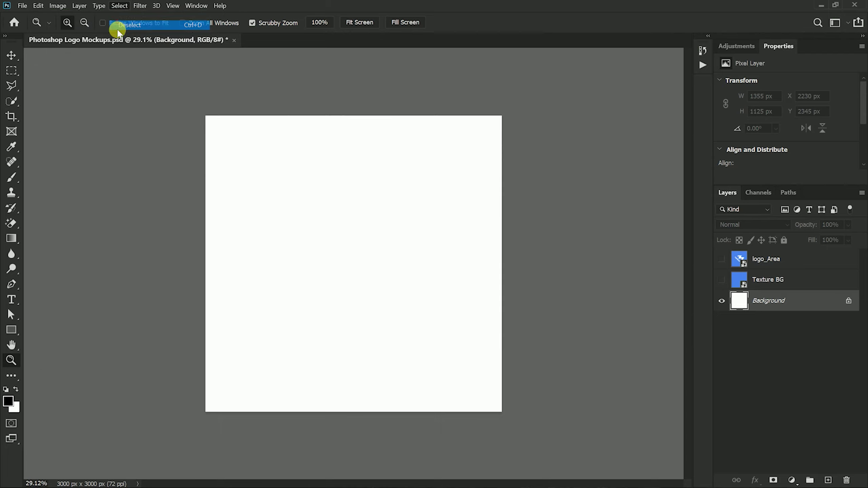
Add a Solid Color fill layer in blue 0d9be5 above Texture BG and hide it.
click(770, 288)
click(792, 481)
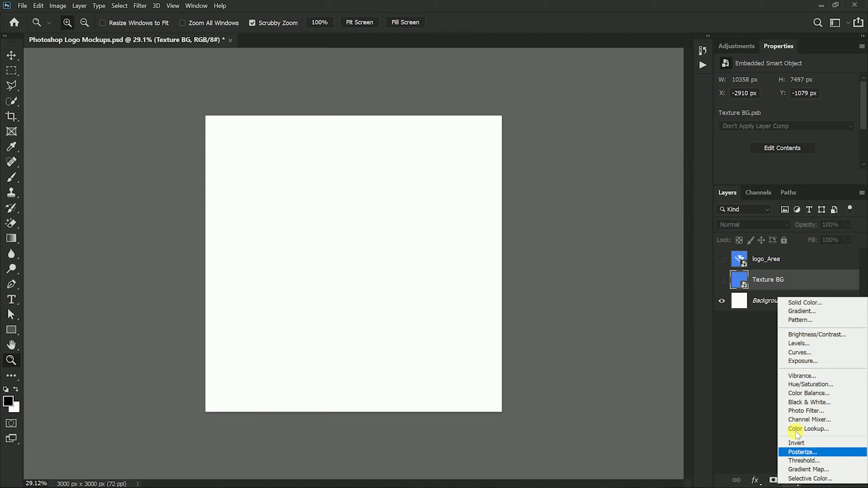
click(792, 303)
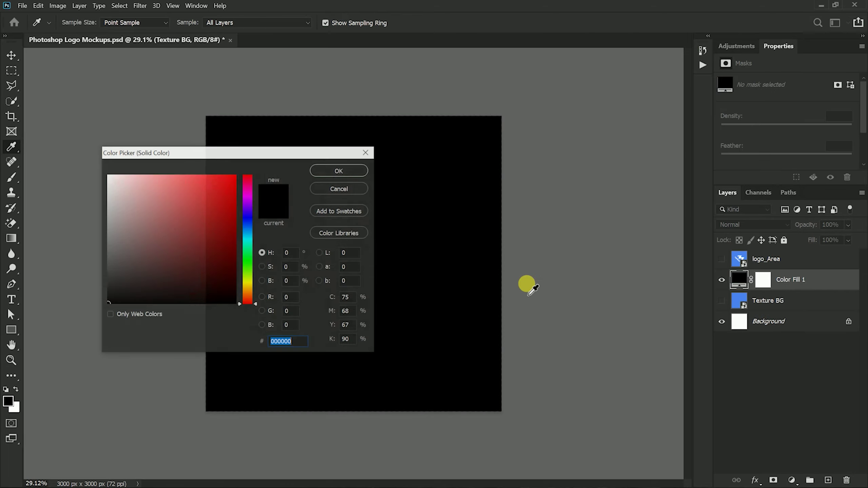
drag(125, 188, 108, 175)
click(248, 233)
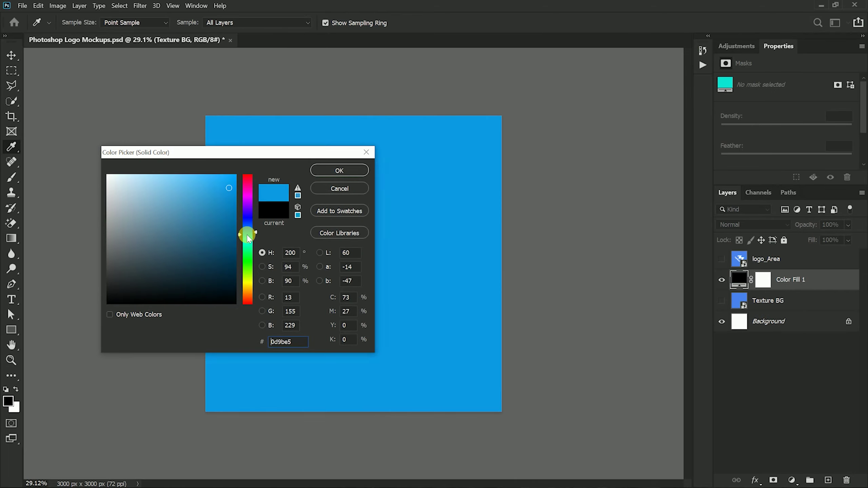
click(339, 170)
click(722, 281)
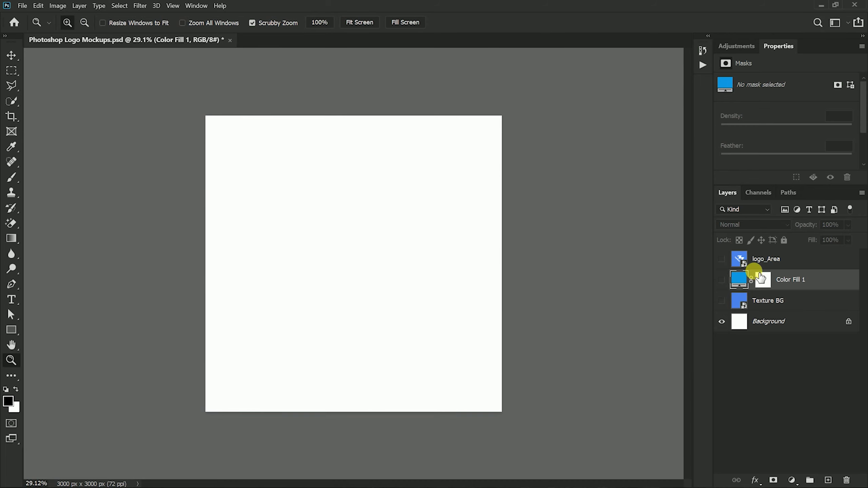
Show the logo_Area layer again and open its smart object contents for editing.
click(761, 259)
click(722, 260)
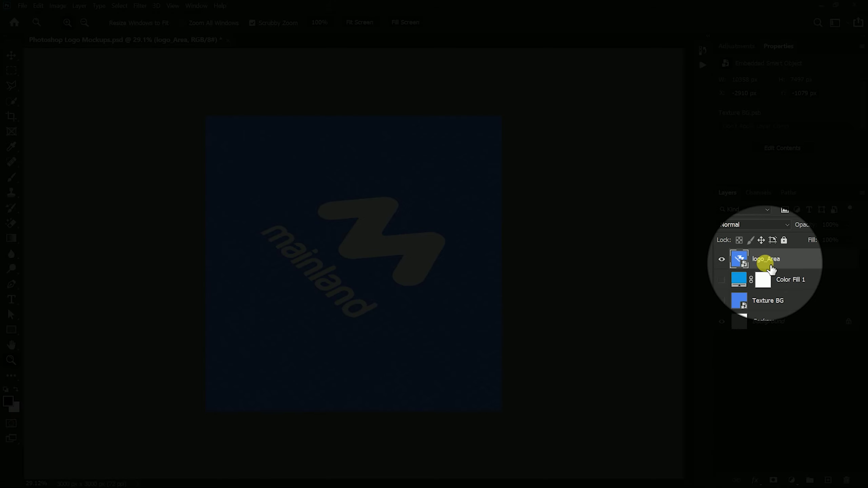
right_click(766, 264)
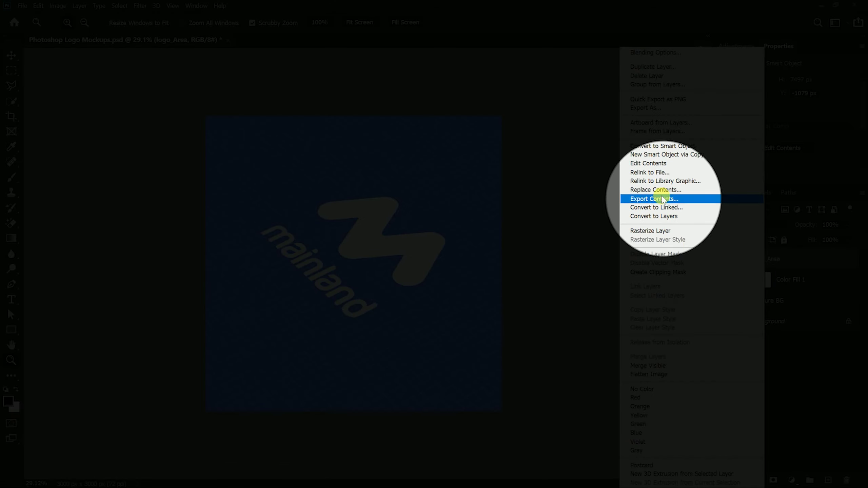
click(652, 164)
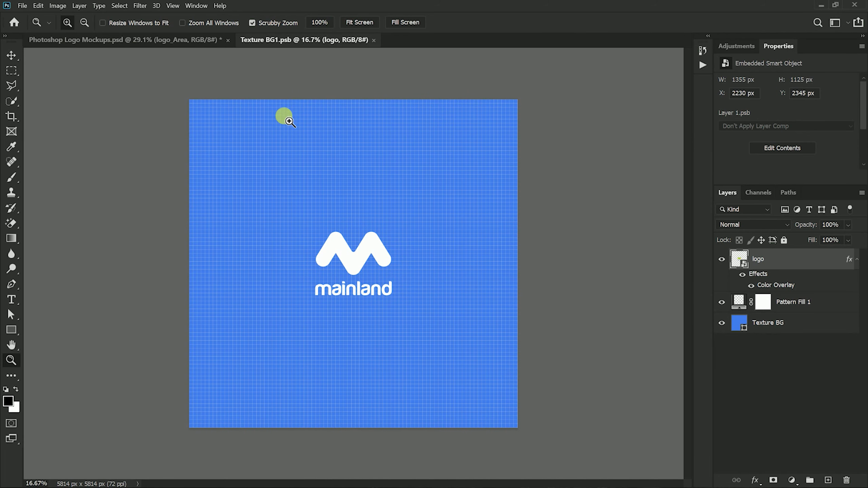
Add a new layer named BG directly above Pattern Fill 1 in the logo_Area contents.
click(737, 308)
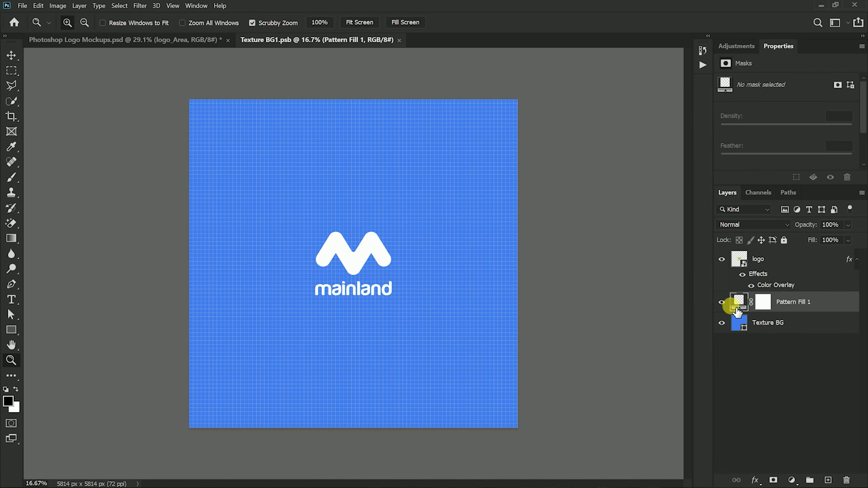
click(829, 480)
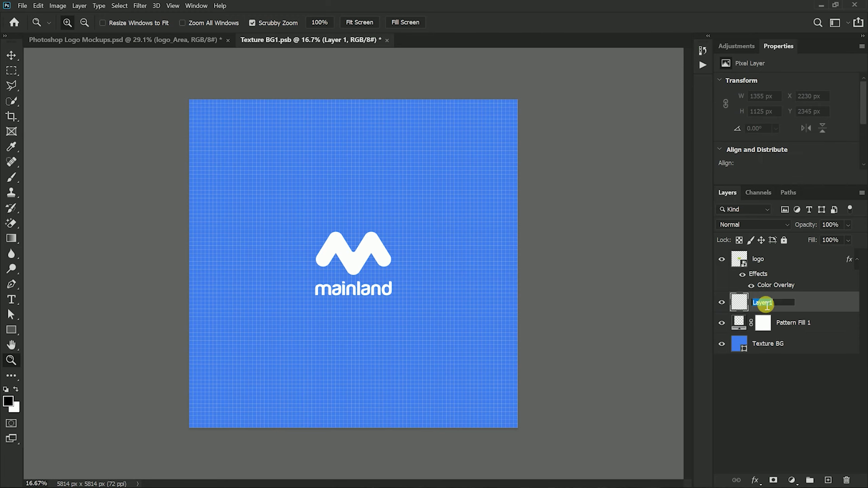
key(Return)
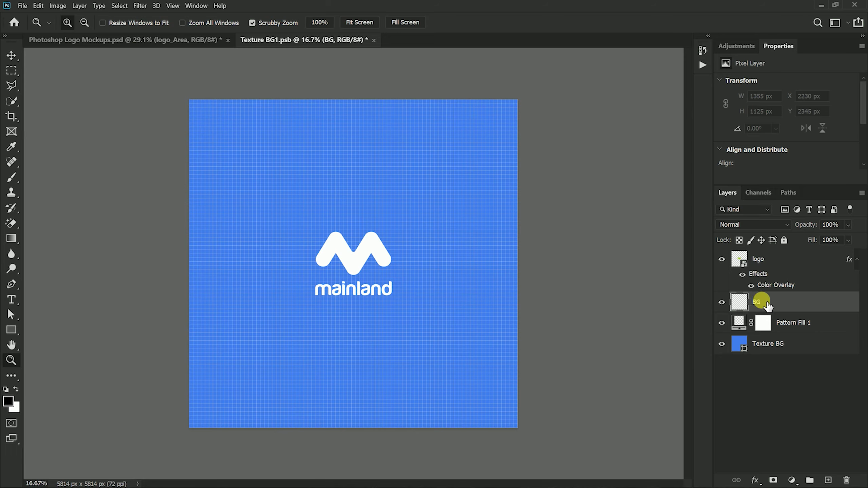
Paste the copied white square into the BG layer and crop the canvas to its 3000 × 3000 px selection.
click(37, 7)
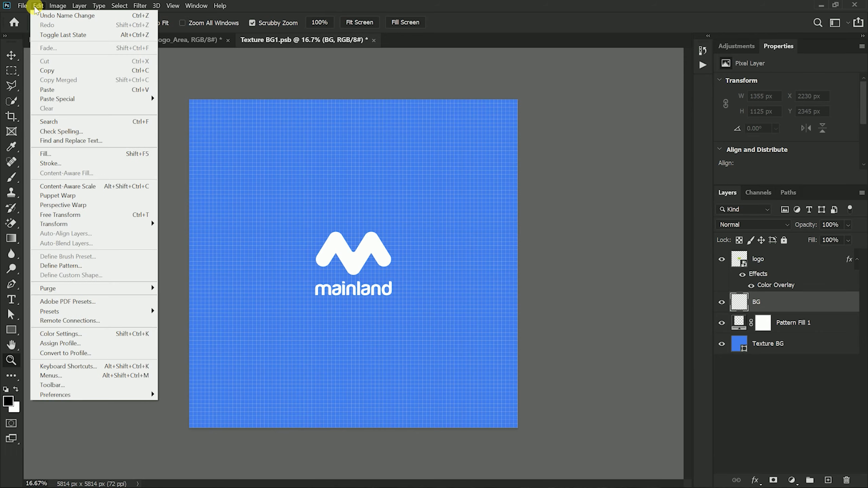
click(69, 91)
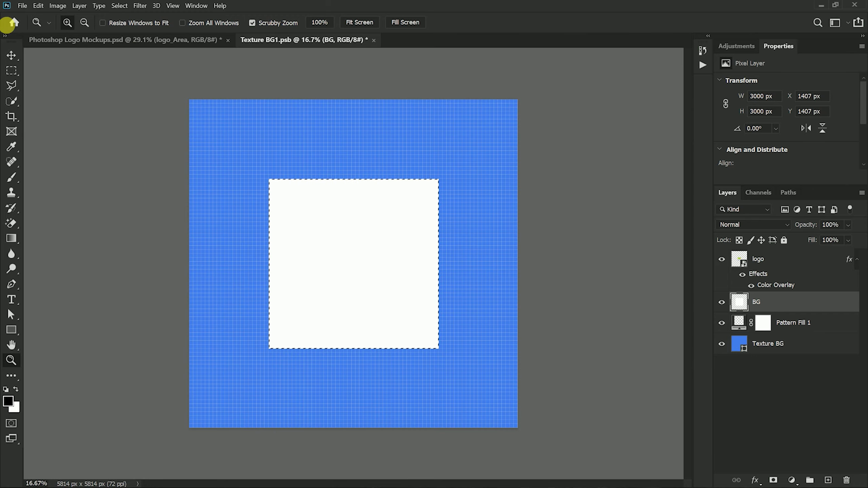
click(57, 6)
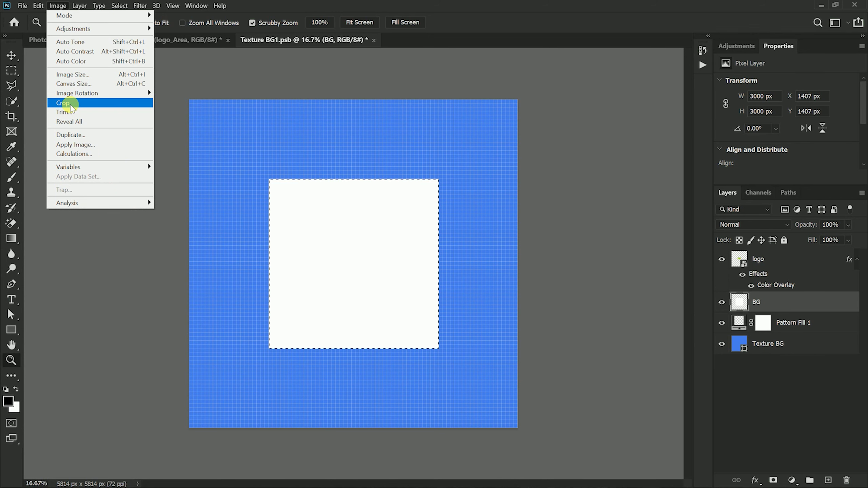
click(70, 107)
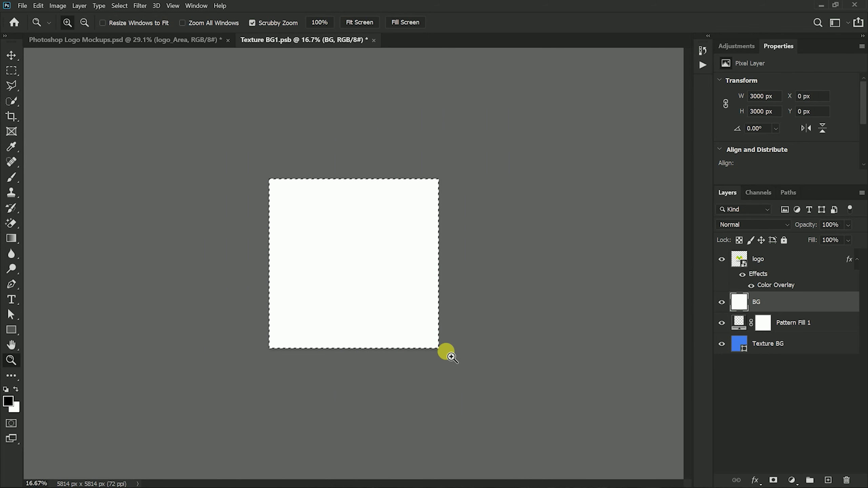
Delete the BG layer and hide the Pattern Fill 1 and Texture BG layers in the logo_Area contents.
right_click(789, 302)
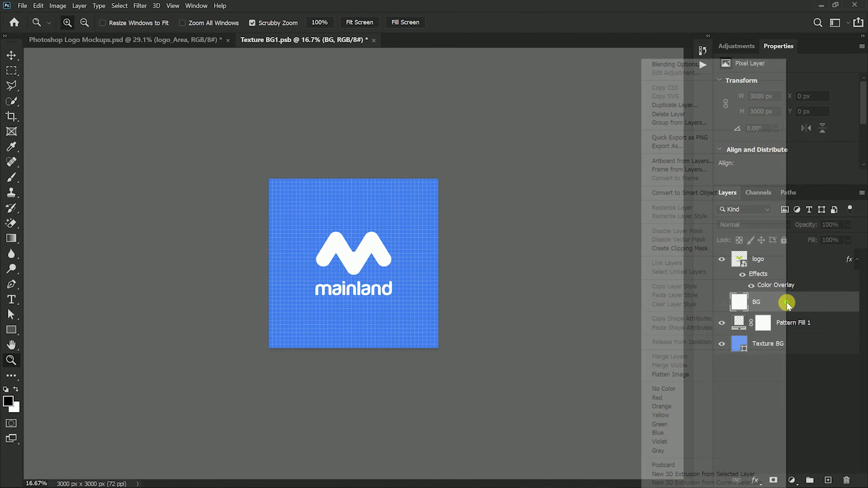
click(670, 113)
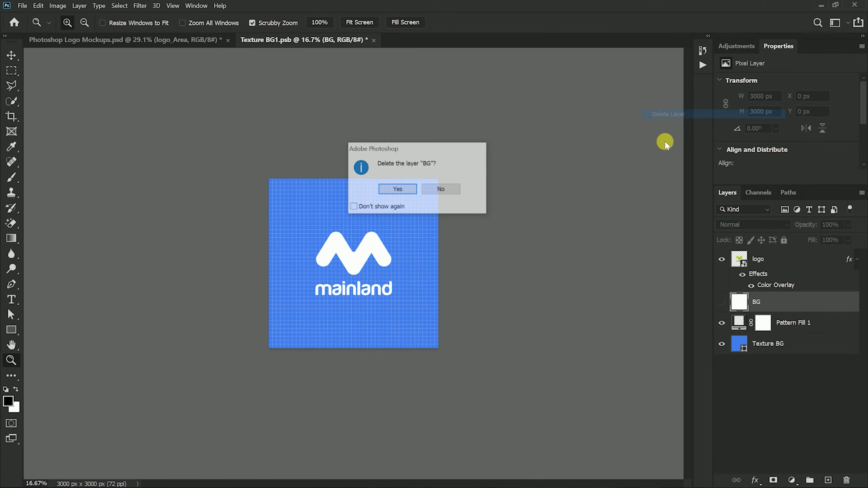
click(397, 189)
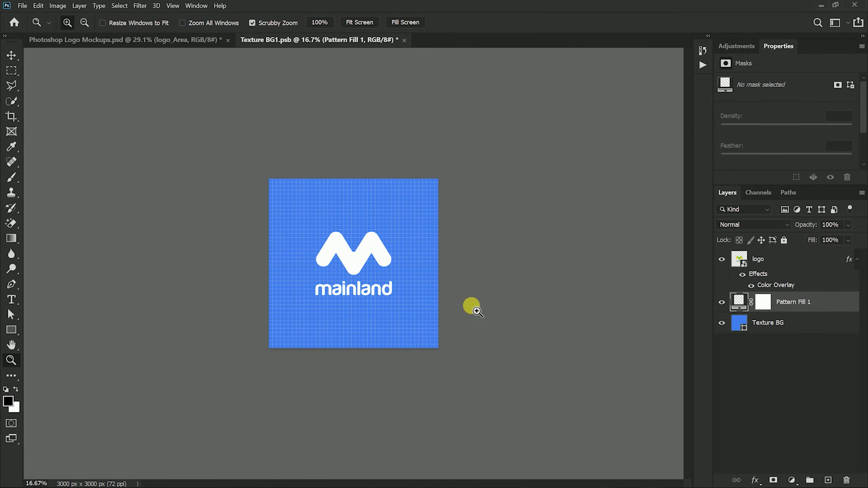
click(722, 303)
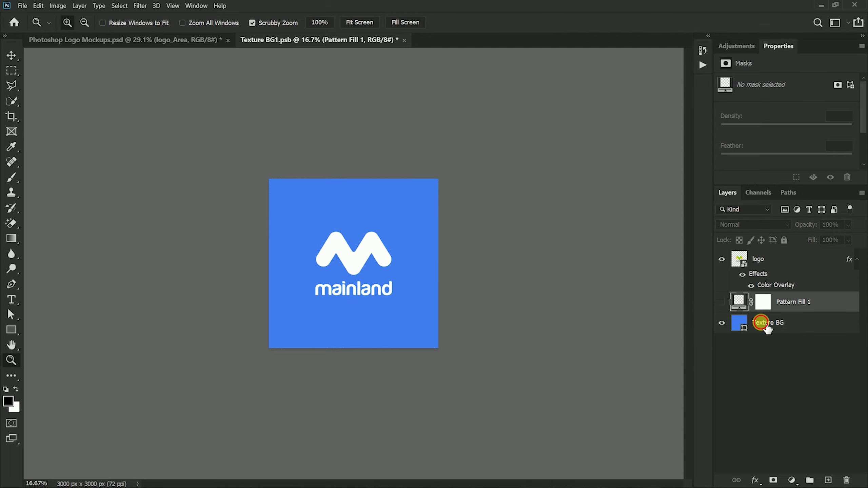
click(766, 325)
click(722, 322)
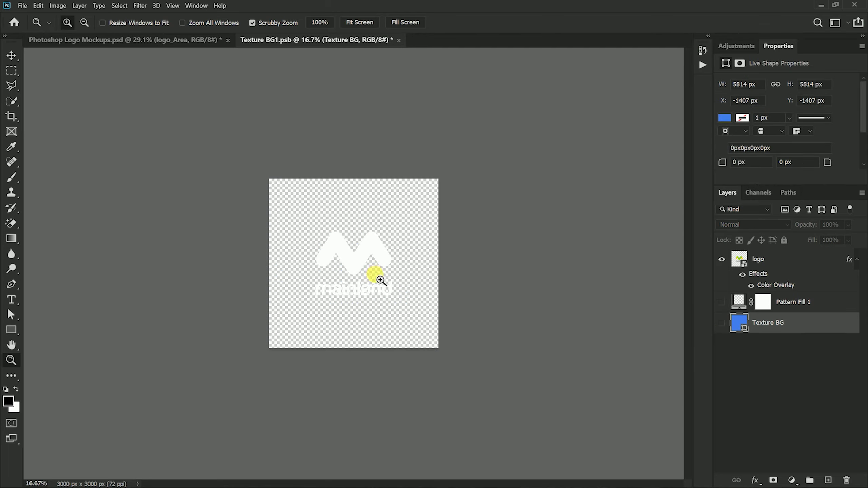
Turn off the Color Overlay effect on the logo layer to restore its original colors.
mouse_move(381, 281)
mouse_down()
mouse_move(372, 272)
mouse_move(382, 273)
mouse_up()
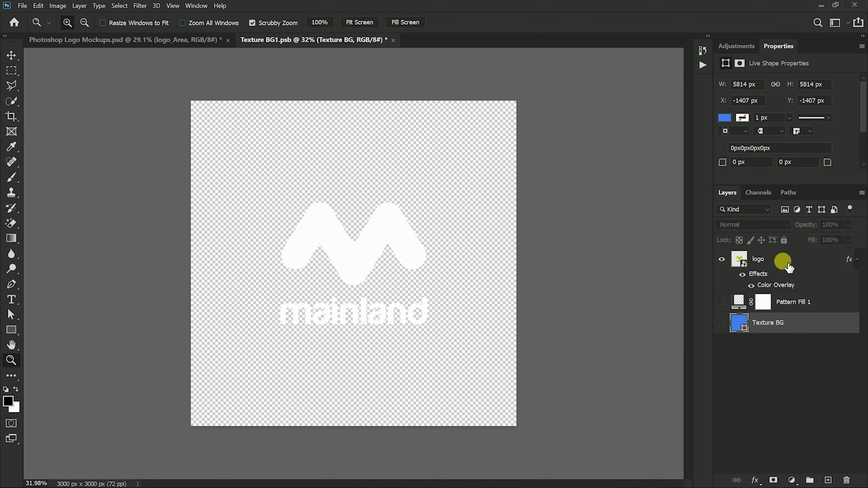
click(786, 265)
right_click(787, 266)
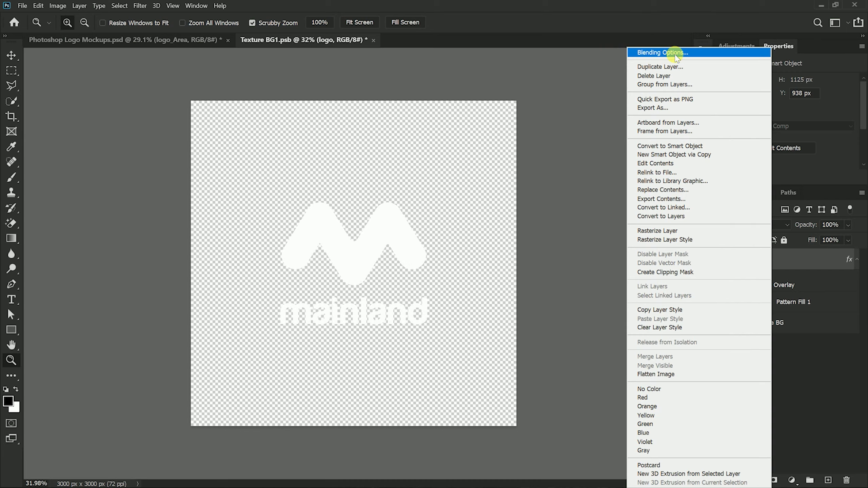
click(670, 52)
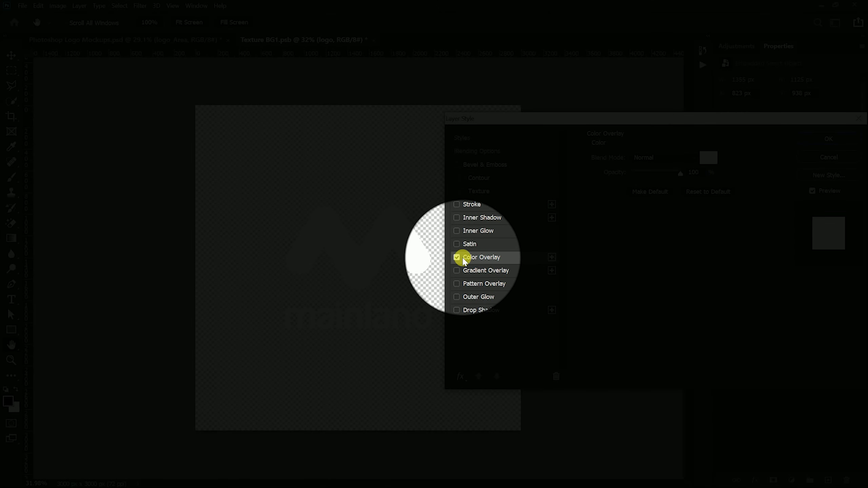
click(458, 257)
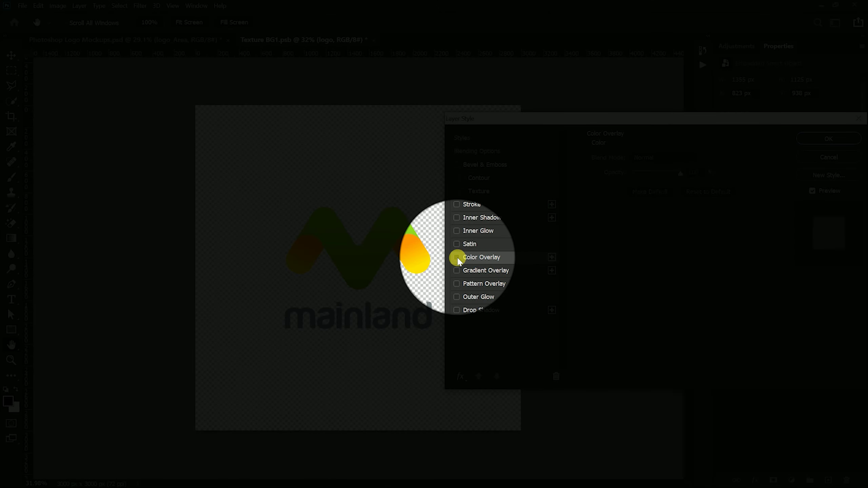
click(807, 138)
key(z)
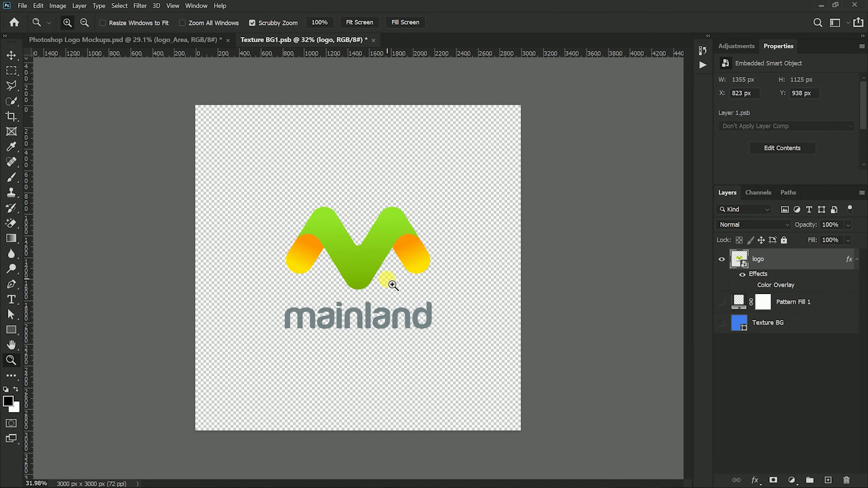
Save the logo_Area smart object contents and return to the Photoshop Logo Mockups.psd document.
click(23, 6)
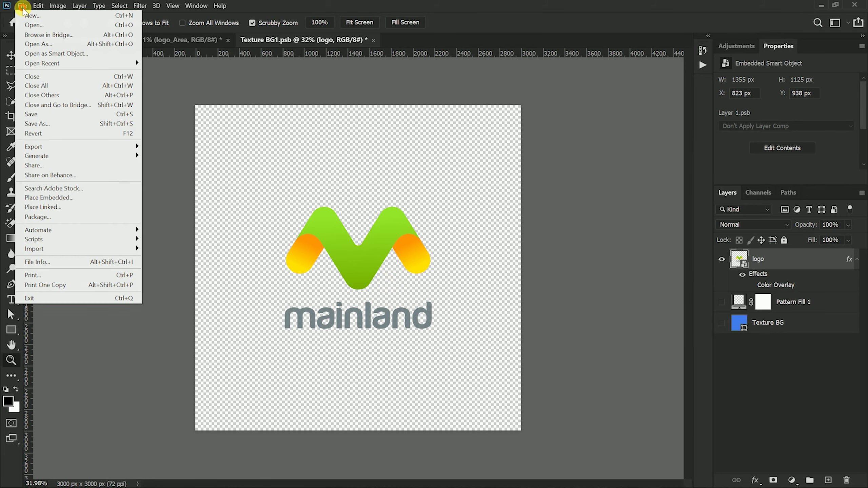
click(51, 115)
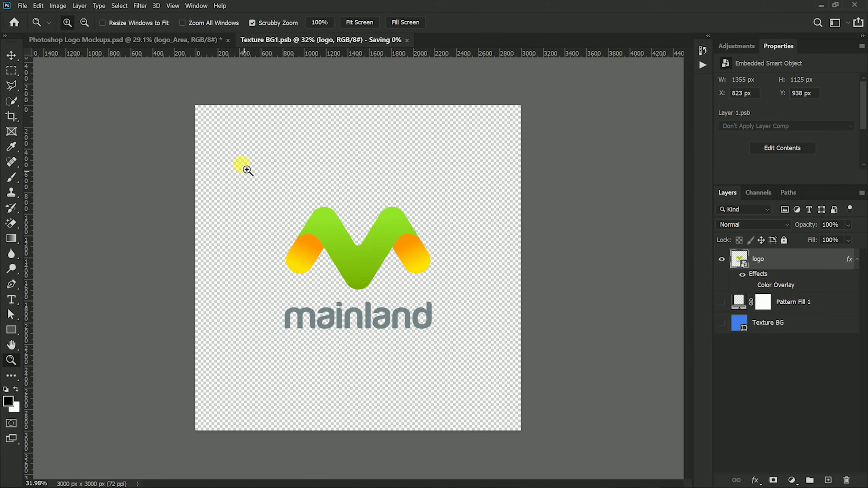
click(172, 41)
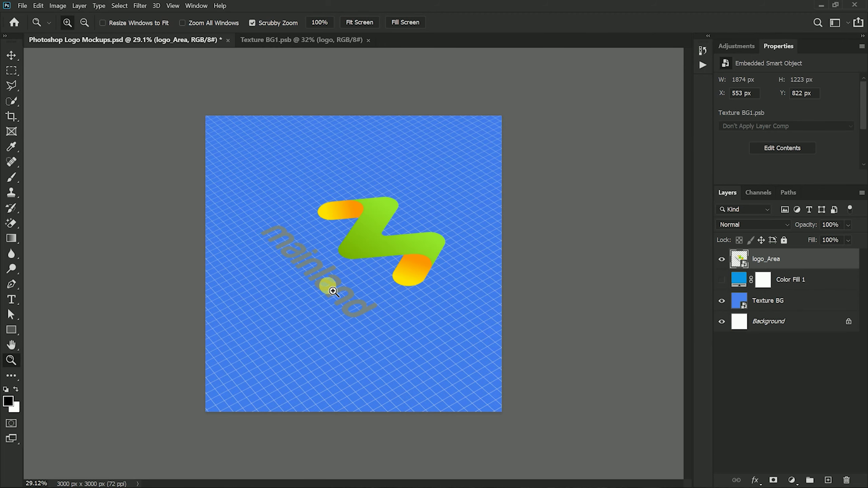
Hide the Texture BG layer and rename it Texture BG-Ref.
click(773, 301)
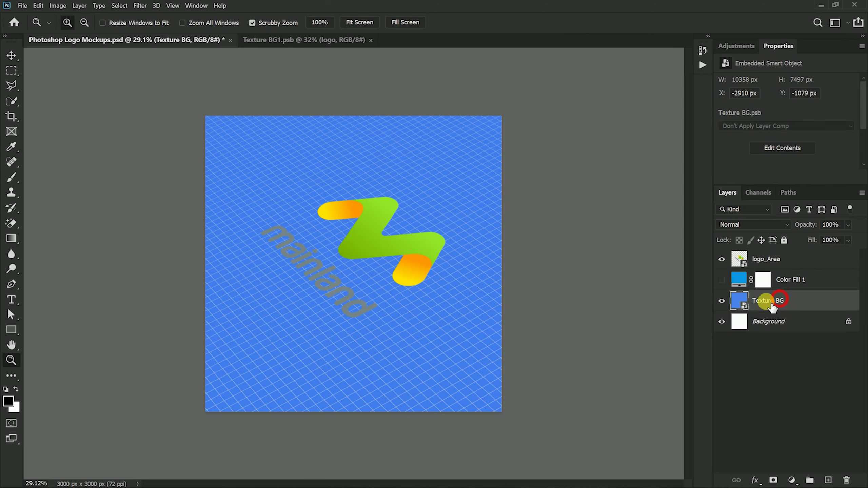
click(722, 301)
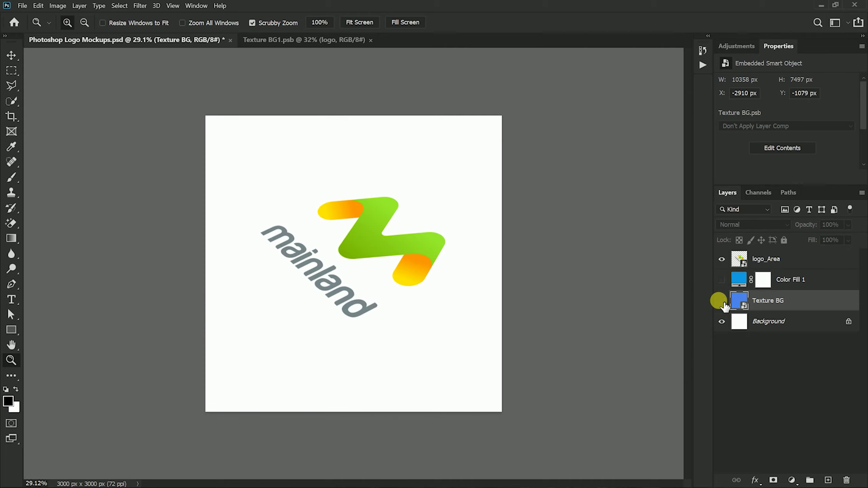
click(788, 308)
key(Return)
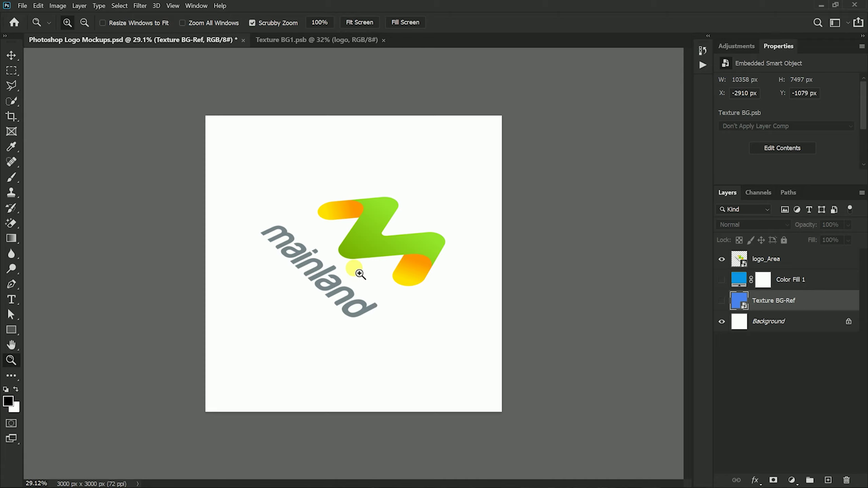
Show the Texture BG-Ref layer again and open its smart object contents for editing.
drag(357, 271, 370, 278)
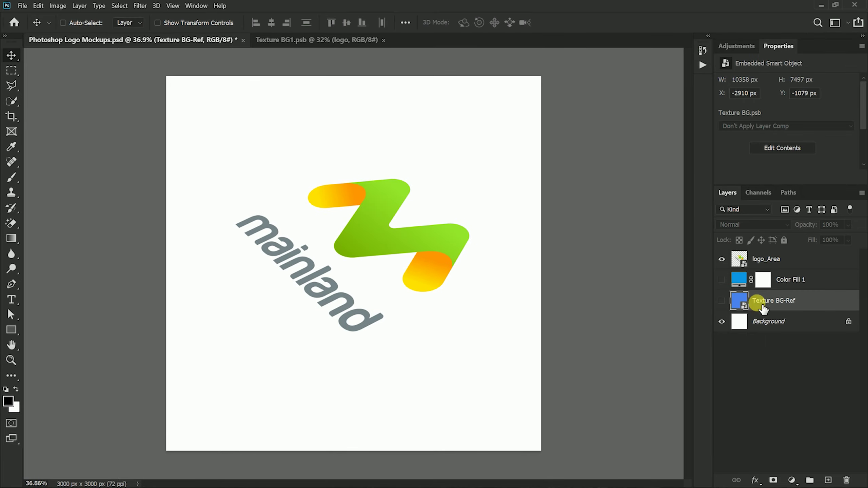
click(722, 300)
right_click(765, 305)
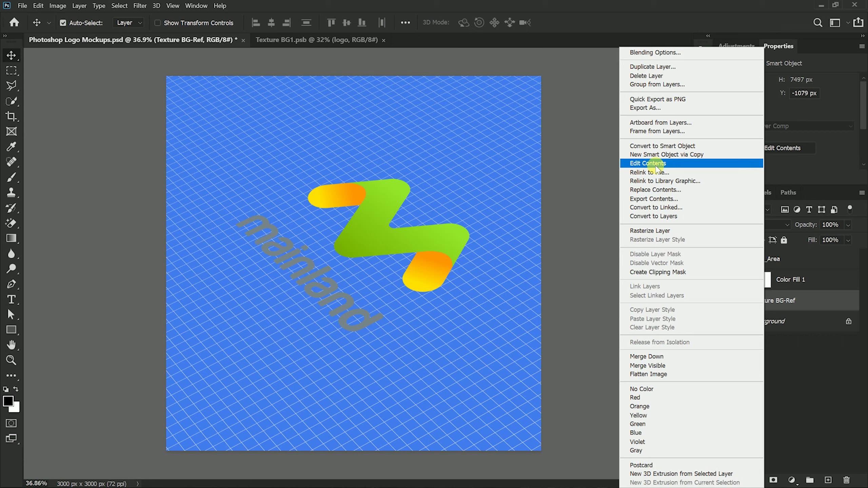
click(655, 164)
Place the white marble photo as an embedded image and stretch it over the whole canvas, about 6067 × 5814 px.
click(21, 5)
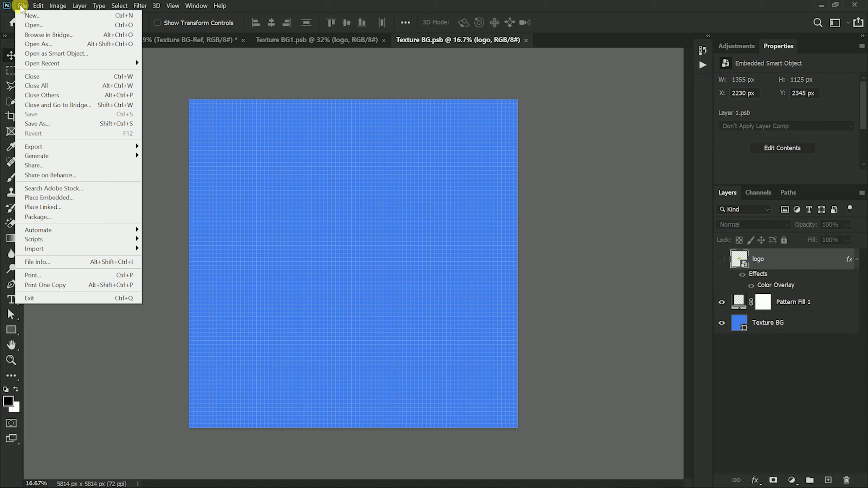
click(55, 202)
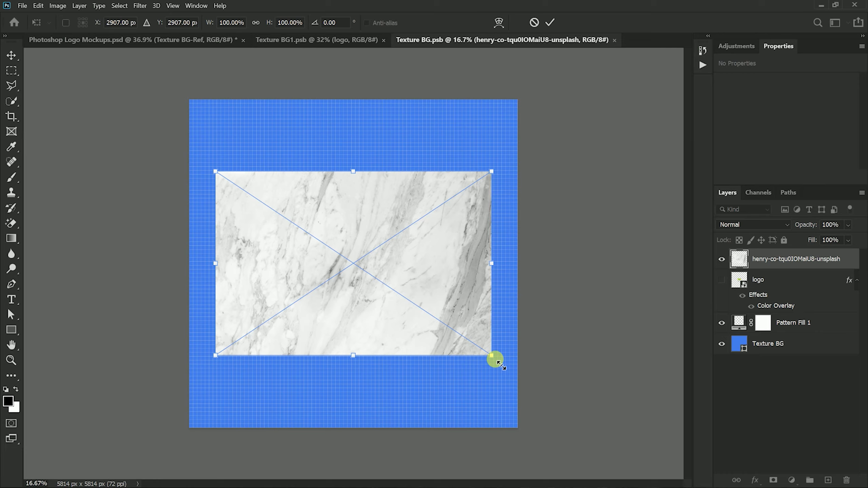
drag(501, 364, 528, 378)
drag(358, 148, 361, 100)
drag(358, 385, 360, 429)
key(Return)
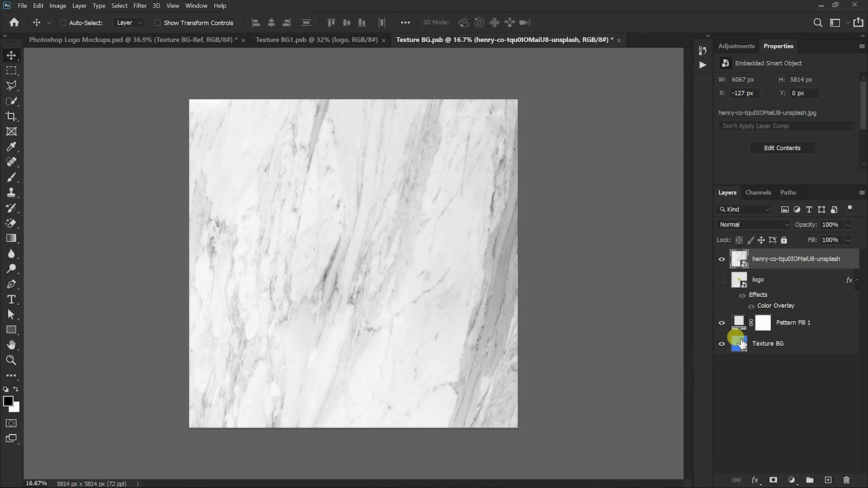
Hide Pattern Fill 1 and Texture BG beneath the marble, then save the contents and return to the mockup document.
click(720, 323)
click(722, 344)
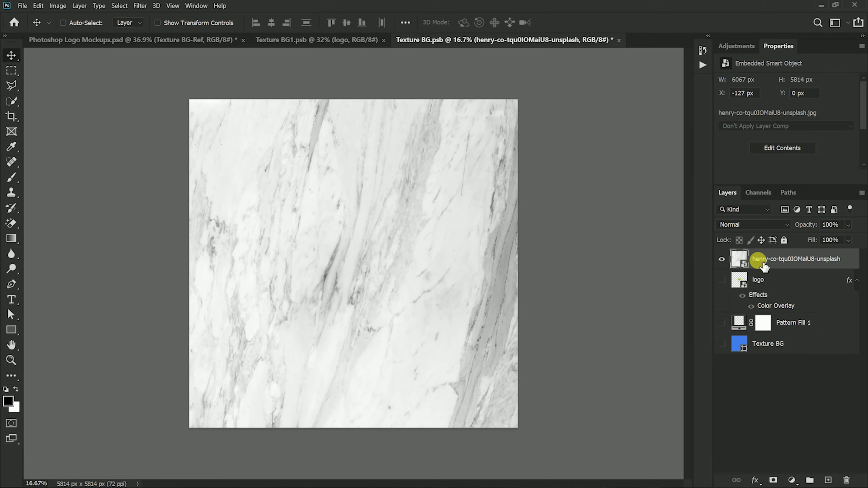
click(20, 7)
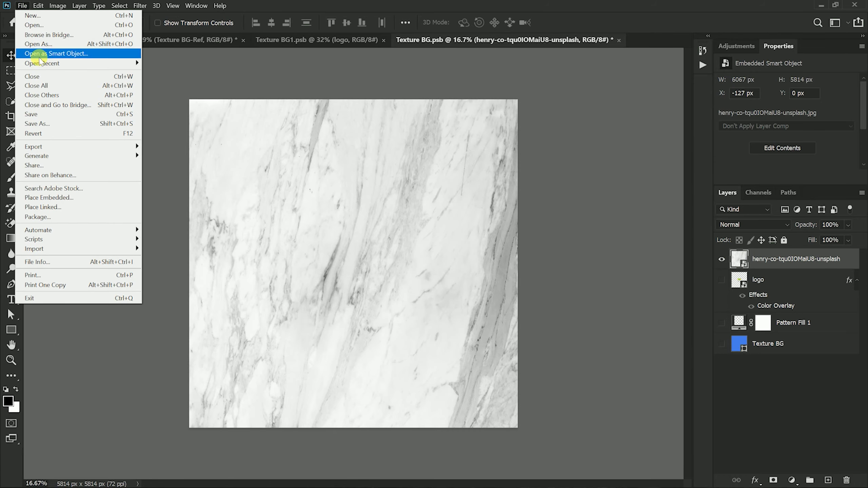
click(55, 114)
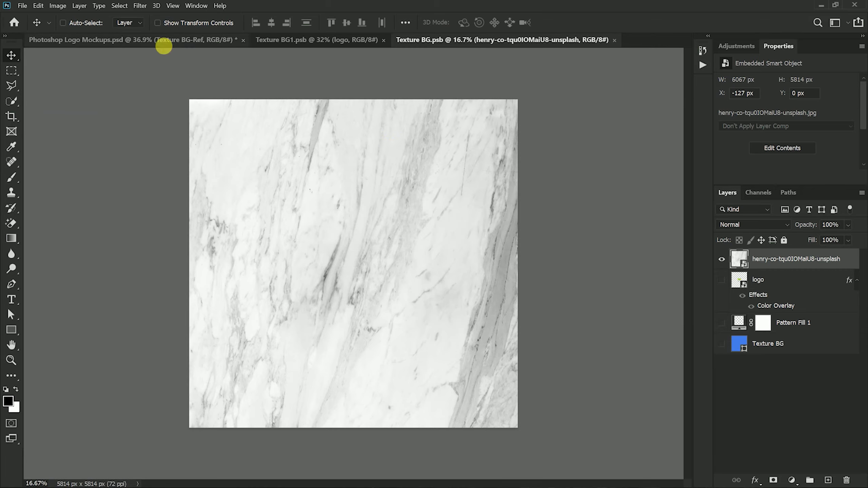
click(164, 40)
key(z)
drag(441, 257, 419, 252)
key(ctrl+t)
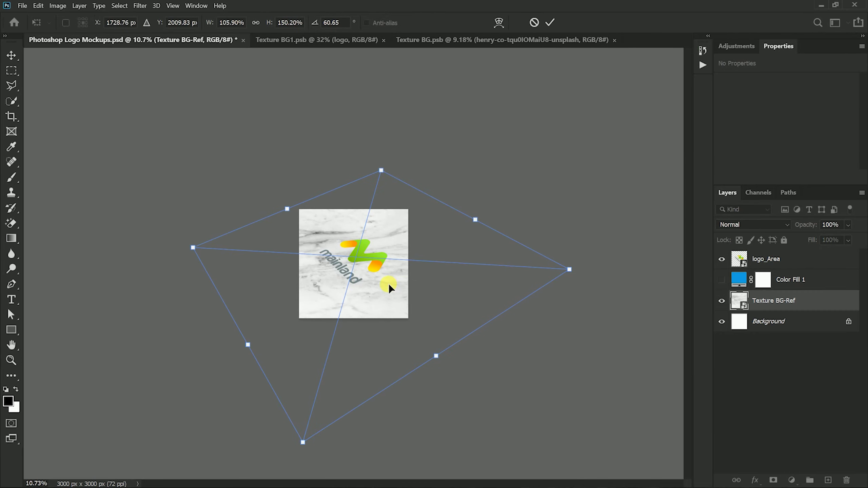
key(Escape)
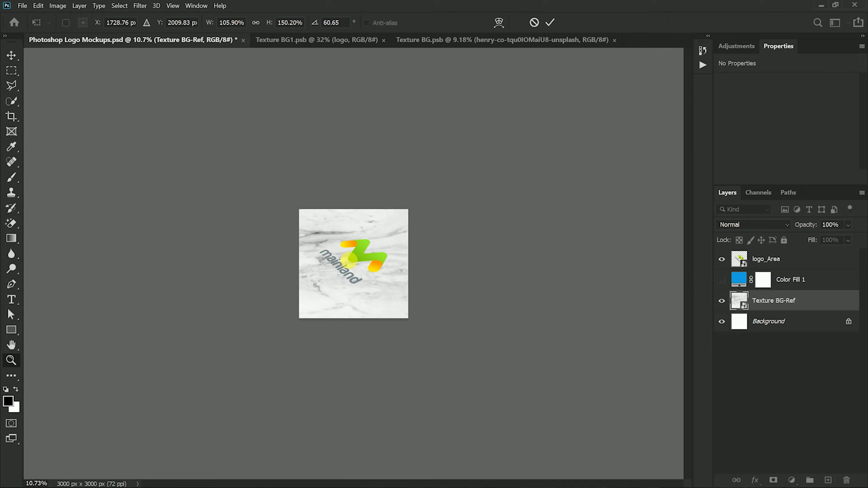
key(Escape)
drag(348, 261, 378, 276)
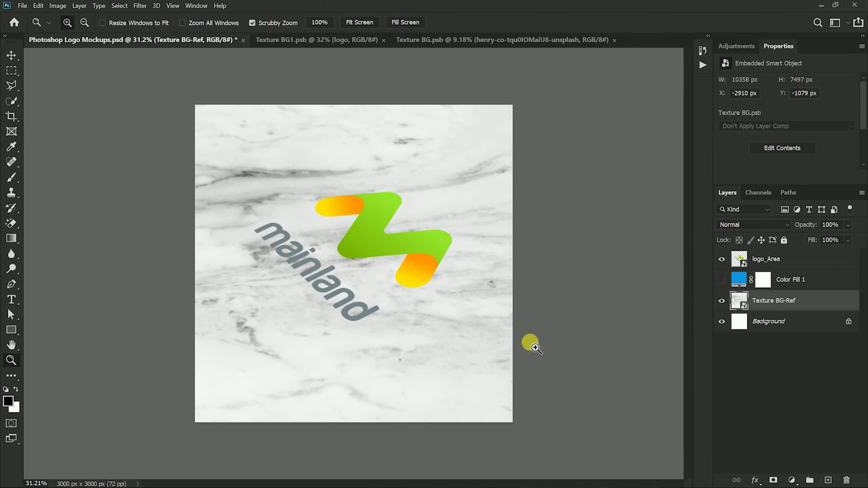
Reopen the Texture BG-Ref contents and shift the marble image horizontally to about X -563 px.
double_click(740, 302)
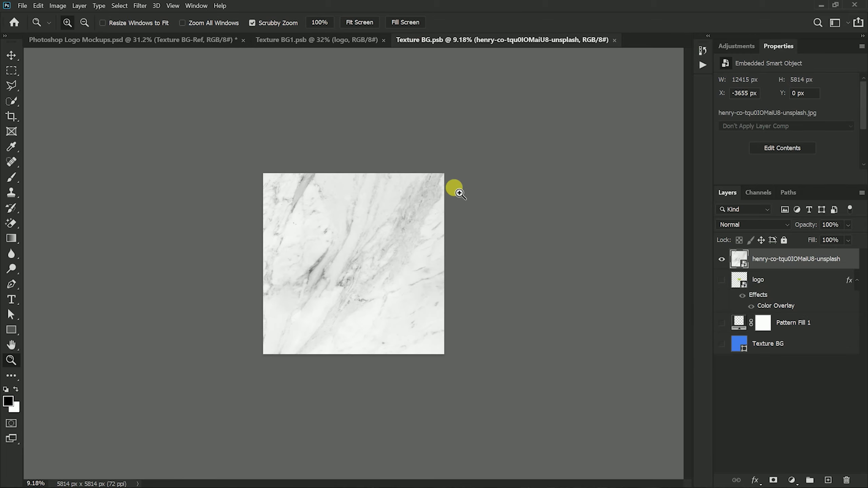
key(v)
drag(364, 301, 459, 303)
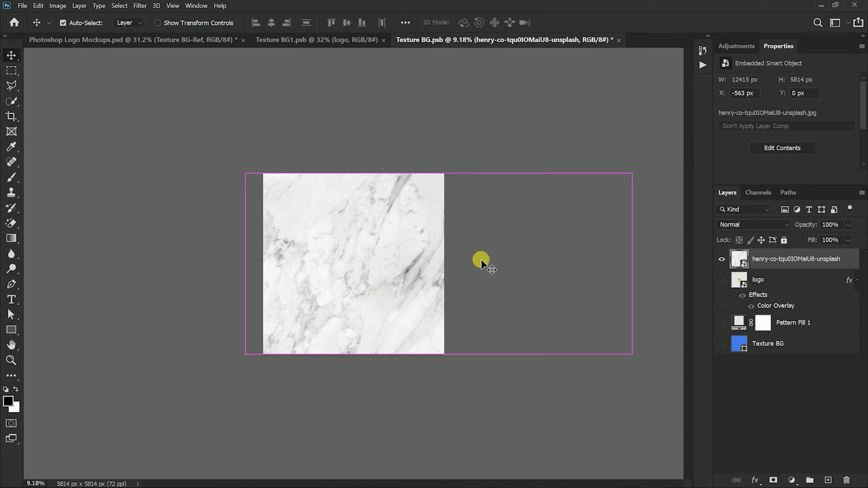
Widen the marble image to about 15453 px and close the saved Texture BG.psb contents.
key(ctrl+t)
drag(632, 263, 731, 274)
double_click(345, 281)
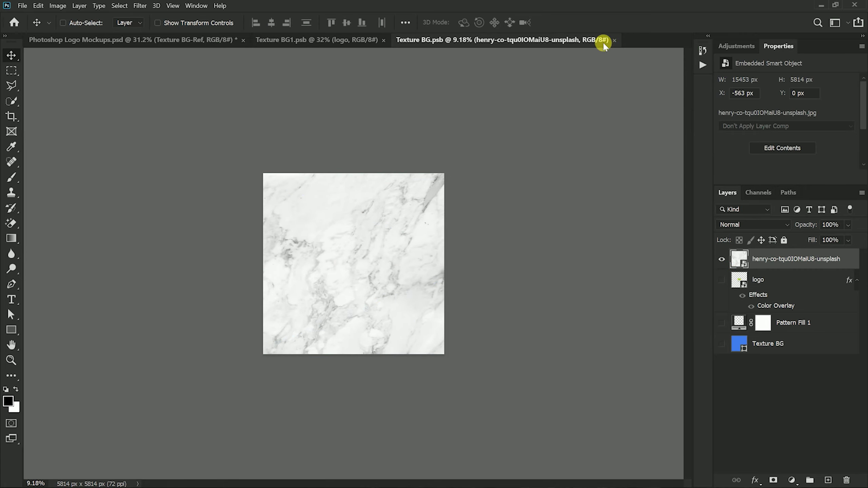
click(614, 40)
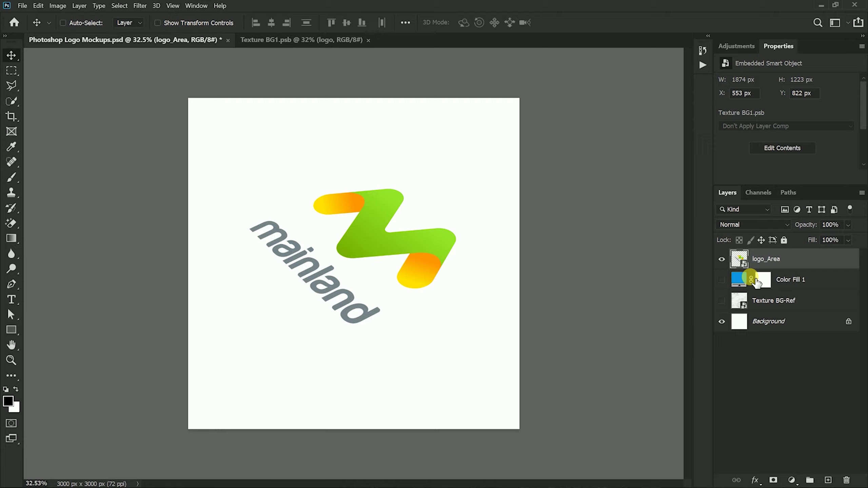
Create an action named Logo Mockup with function key F5 plus Control and start recording it.
click(698, 65)
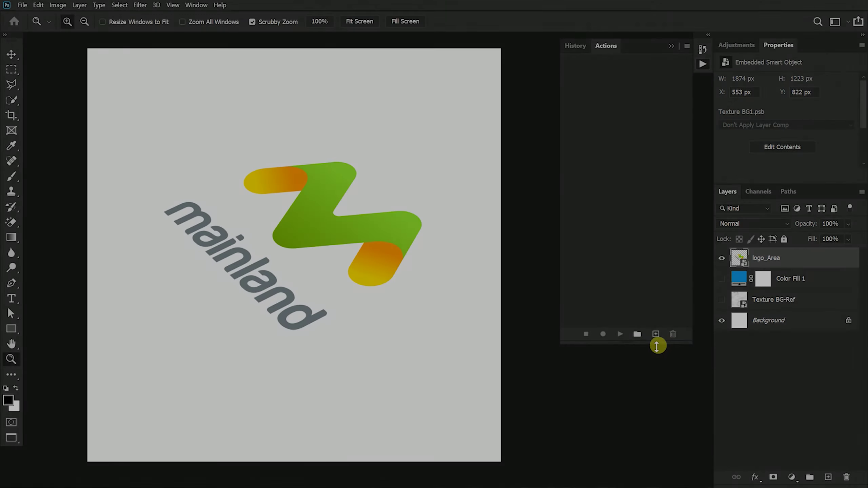
click(656, 334)
text(Logo Mockup)
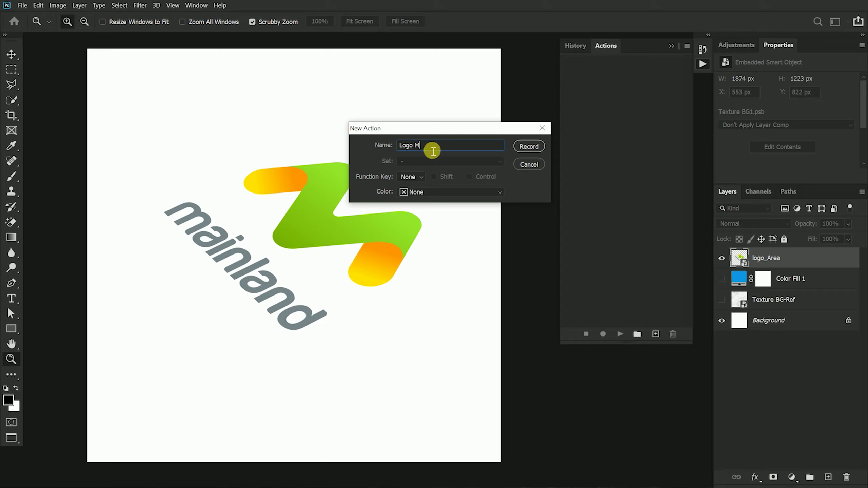
click(411, 176)
click(405, 230)
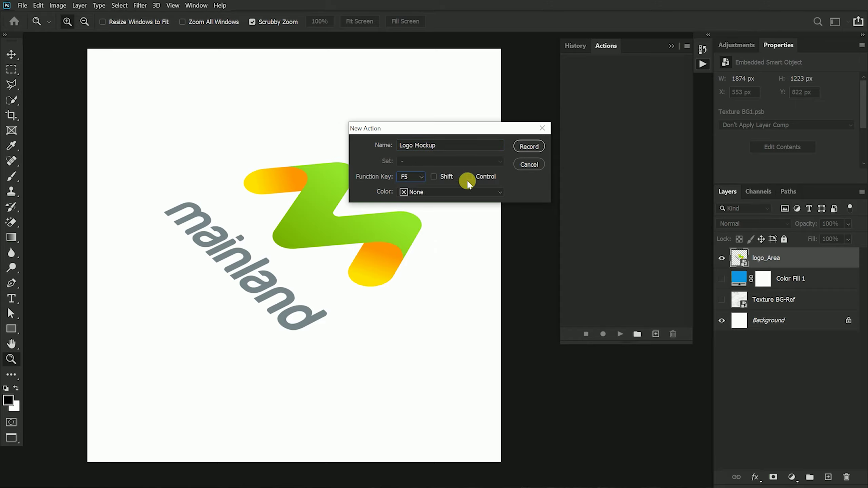
click(469, 177)
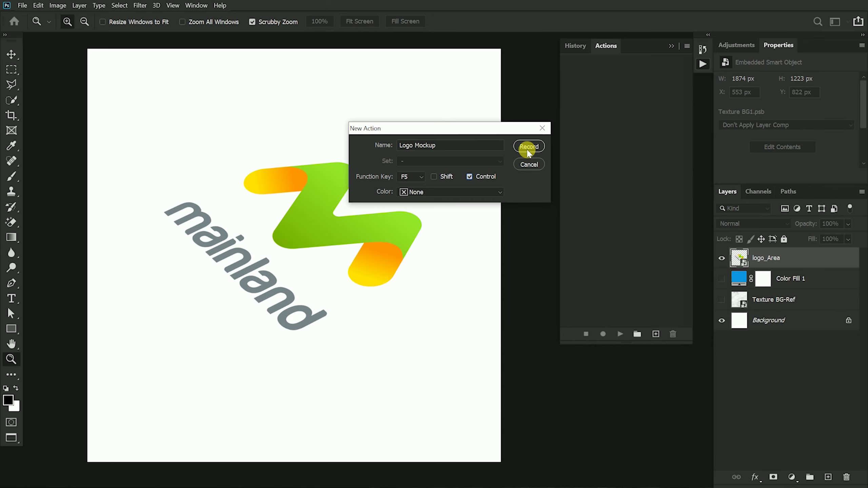
click(529, 147)
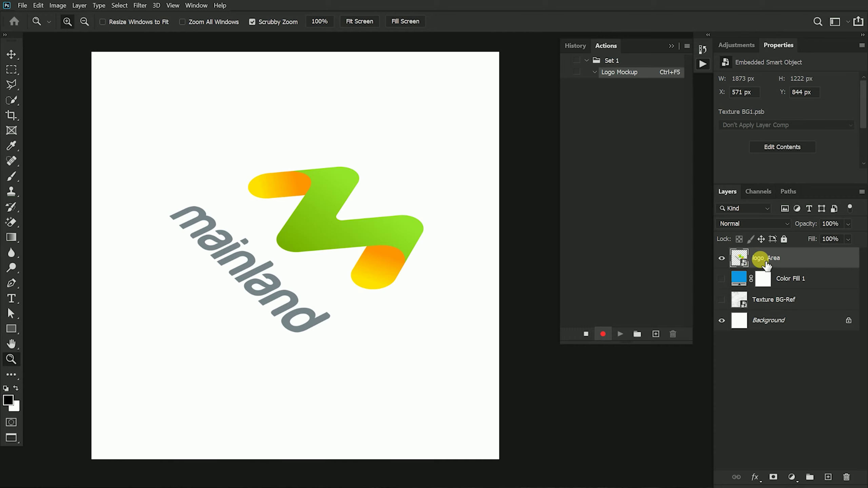
Record duplicating the logo_Area layer and nudging the copy up 3 px to Y 841 px, and stop the recording.
drag(760, 263, 828, 477)
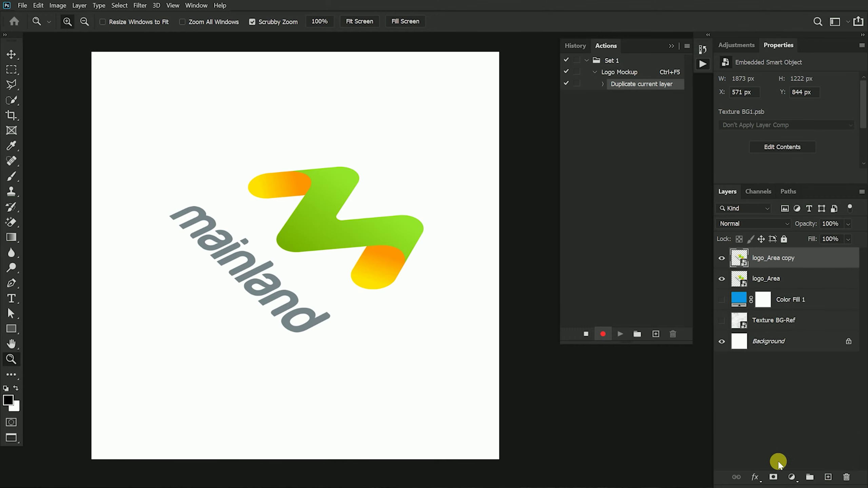
key(v)
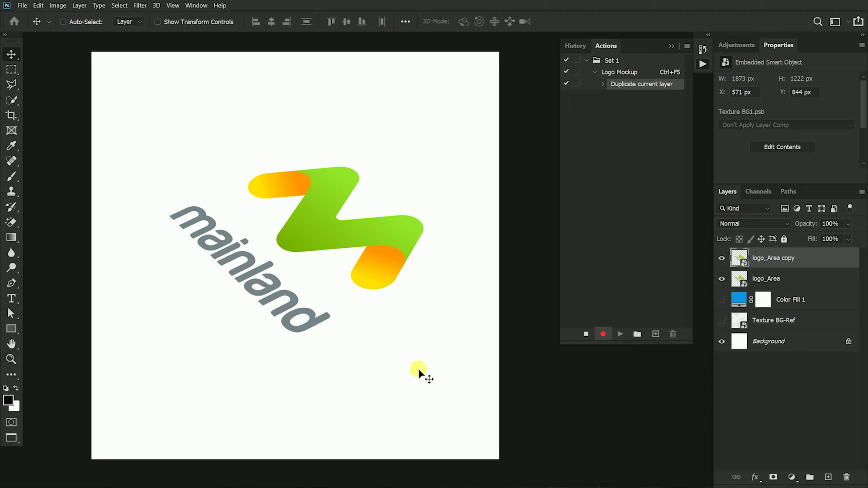
key(Up)
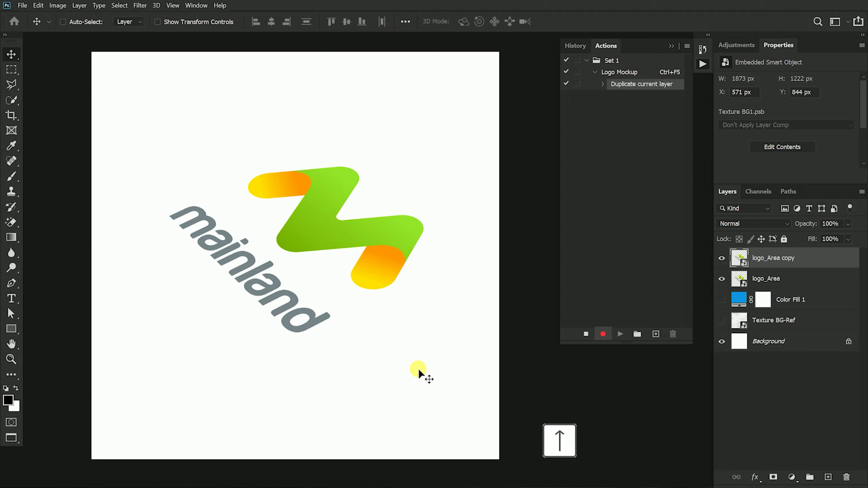
key(Up)
key(Up)
key(Up)
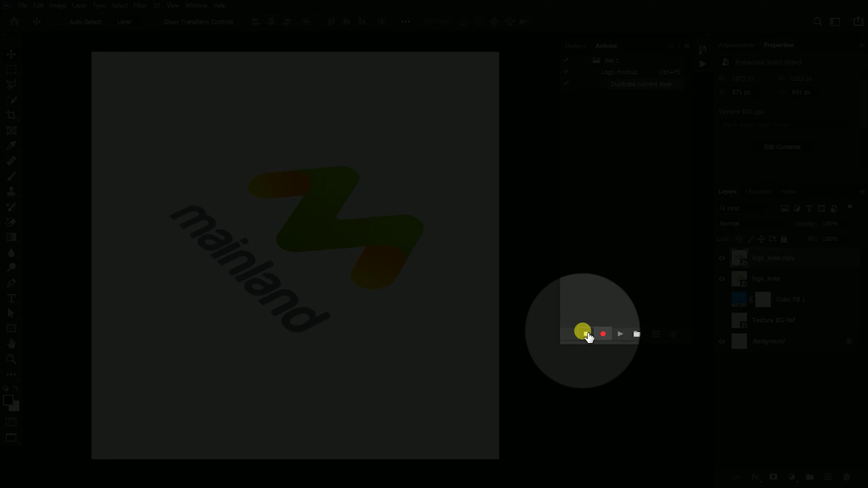
click(586, 335)
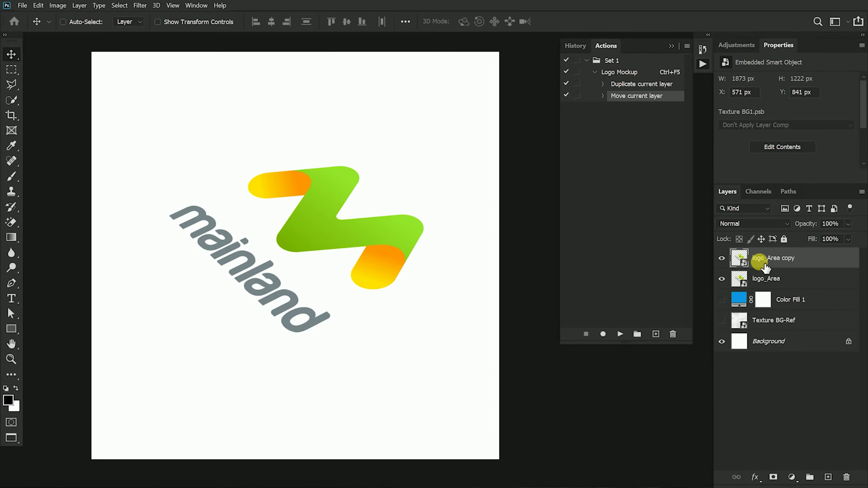
Delete the logo_Area copy layer and play the Logo Mockup action three times on logo_Area.
right_click(765, 268)
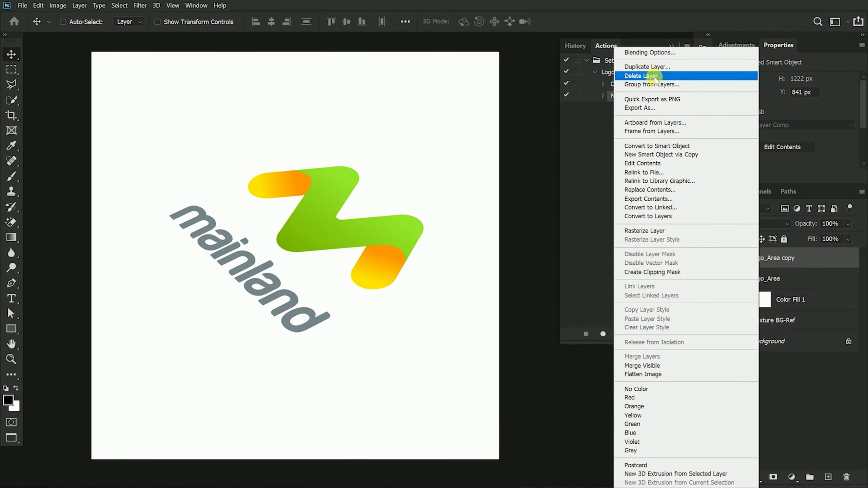
click(654, 76)
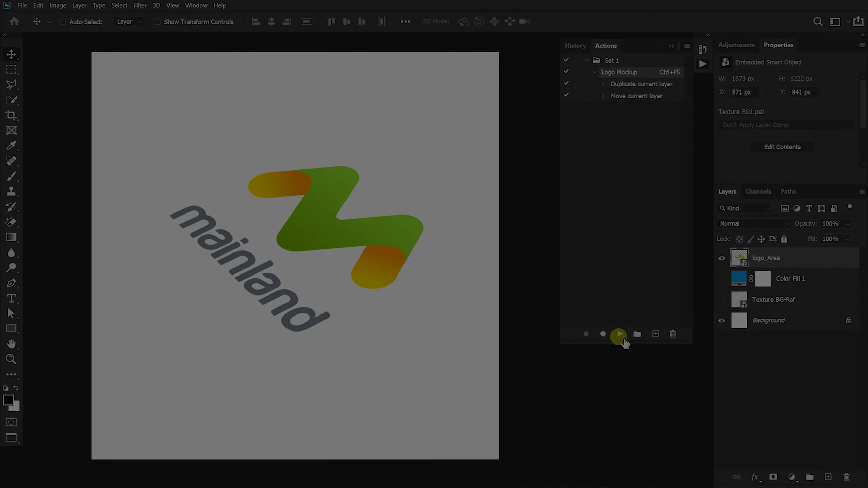
click(620, 334)
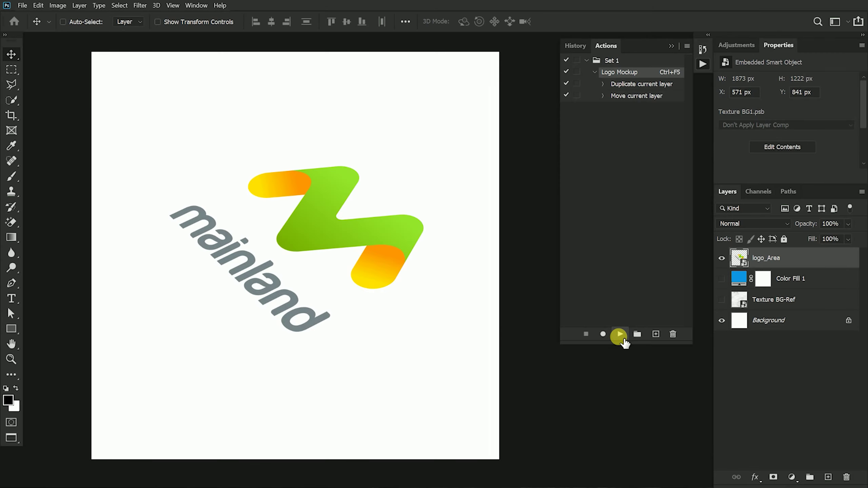
click(619, 338)
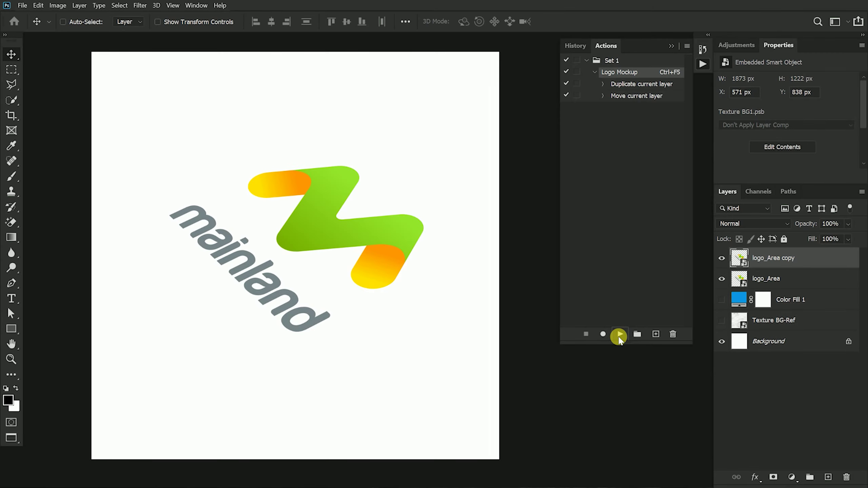
click(621, 335)
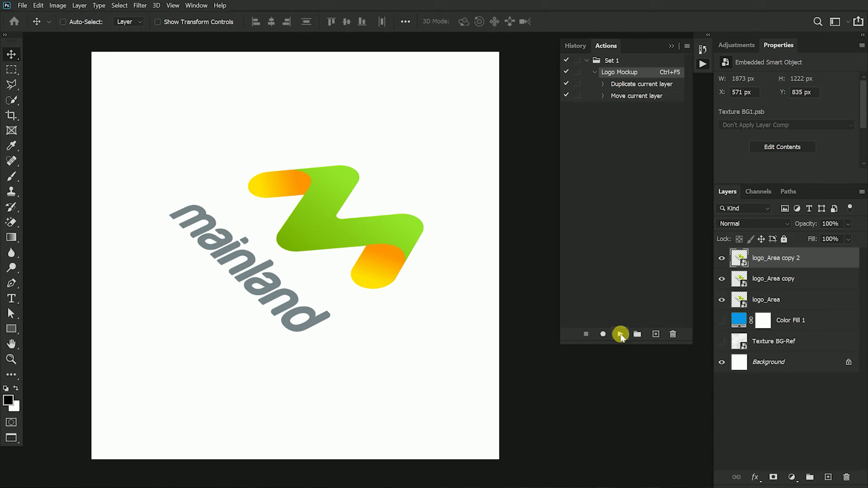
click(623, 336)
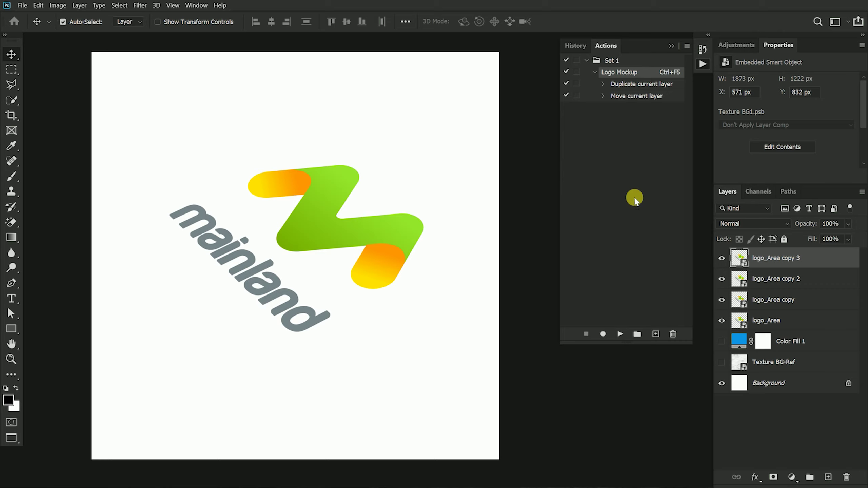
Keep replaying the Logo Mockup action until the stack reaches logo_Area copy 25.
key(ctrl+F5)
key(ctrl+F5)
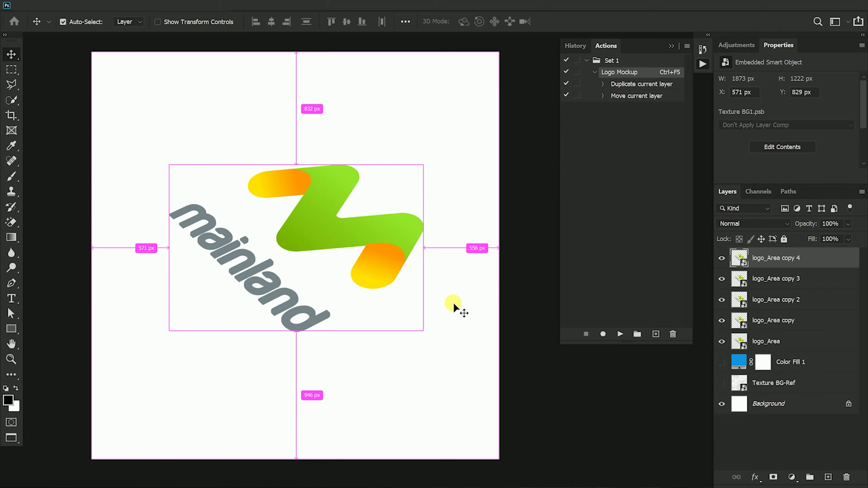
key(ctrl+F5)
key(ctrl+F5)
key(ctrl+F5)
key(ctrl+F5)
key(ctrl+F5)
key(ctrl+F5)
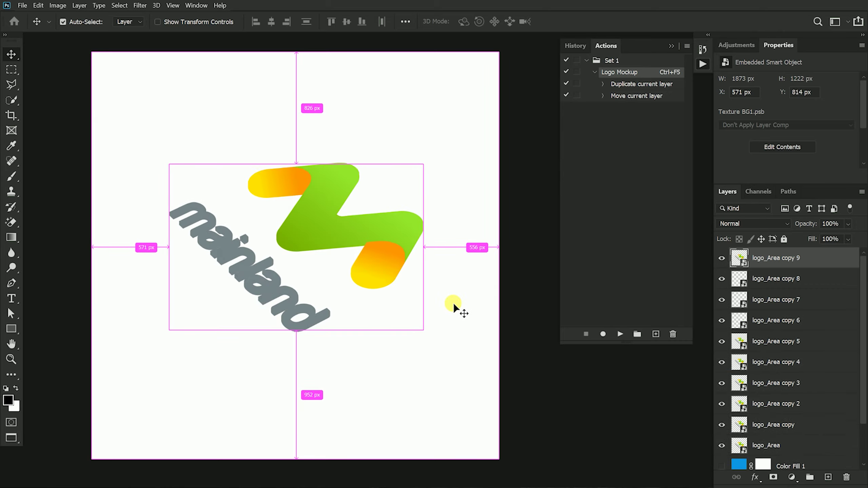
key(ctrl+F5)
key(ctrl+F5)
key(ctrl+F5)
key(ctrl+F5)
key(ctrl+F5)
key(ctrl+F5)
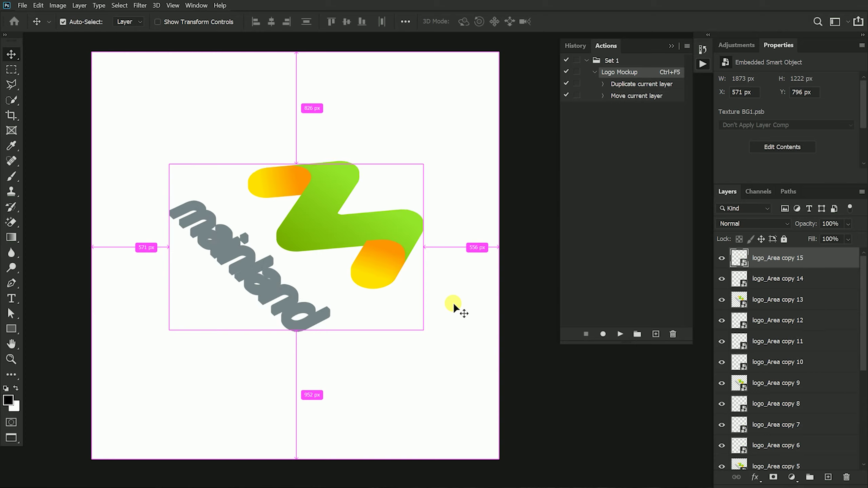
key(ctrl+F5)
key(ctrl+F5)
key(ctrl+F5)
key(ctrl+F5)
key(ctrl+F5)
key(ctrl+F5)
key(ctrl+F5)
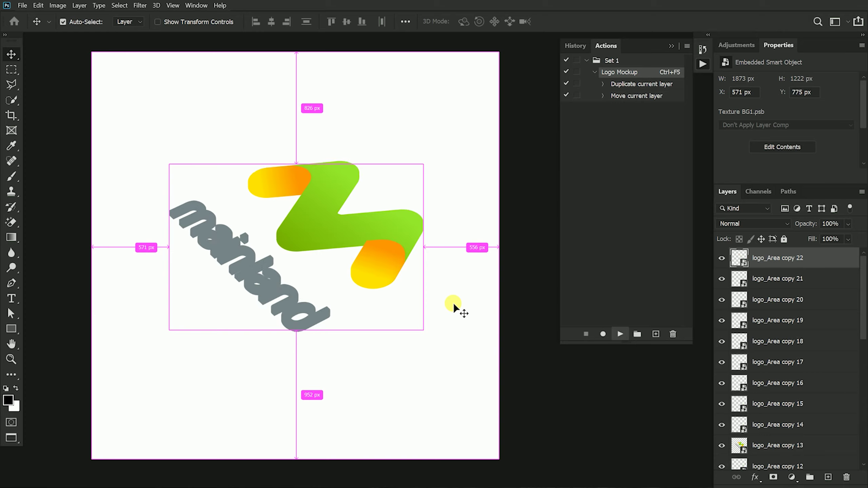
key(ctrl+F5)
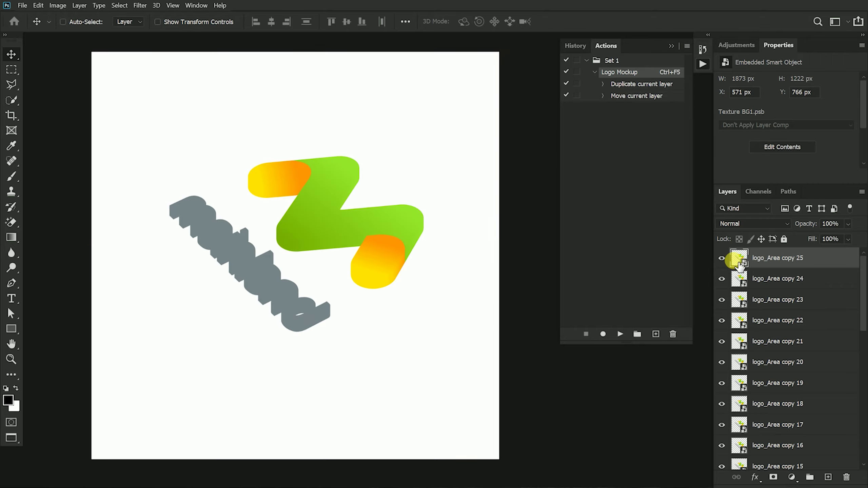
Rename the topmost layer, logo_Area copy 25, as logo_Area Front.
double_click(778, 259)
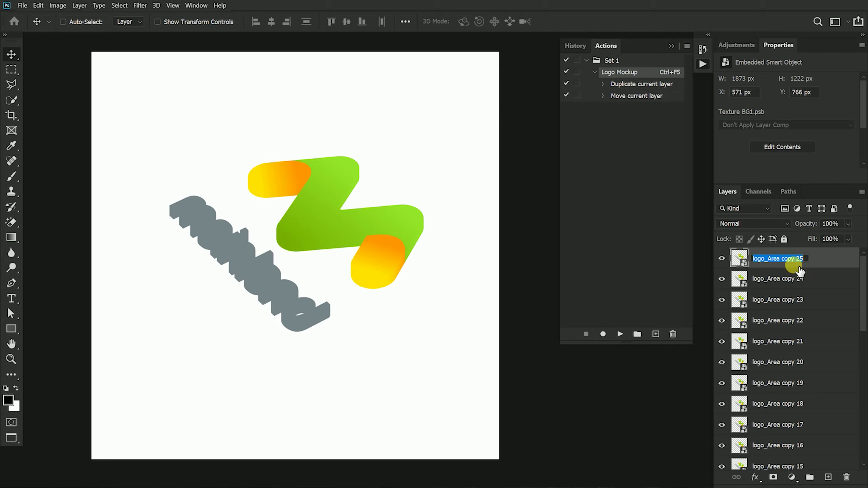
drag(782, 259, 819, 262)
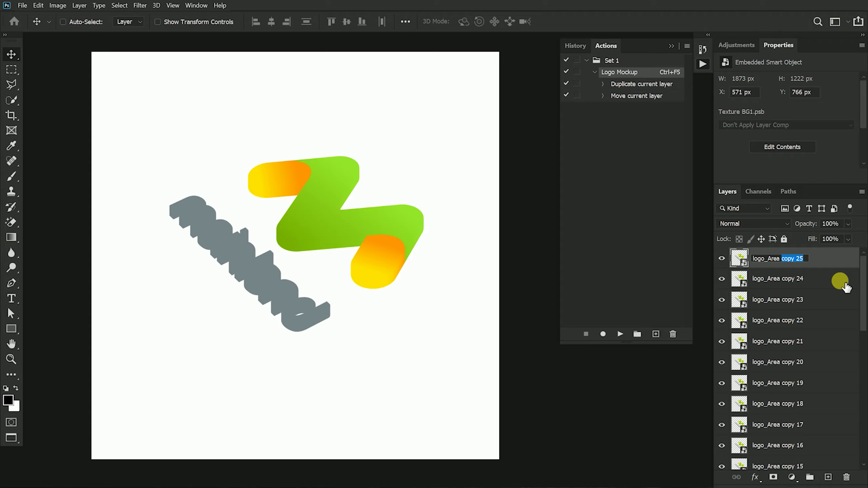
text(Front)
key(Return)
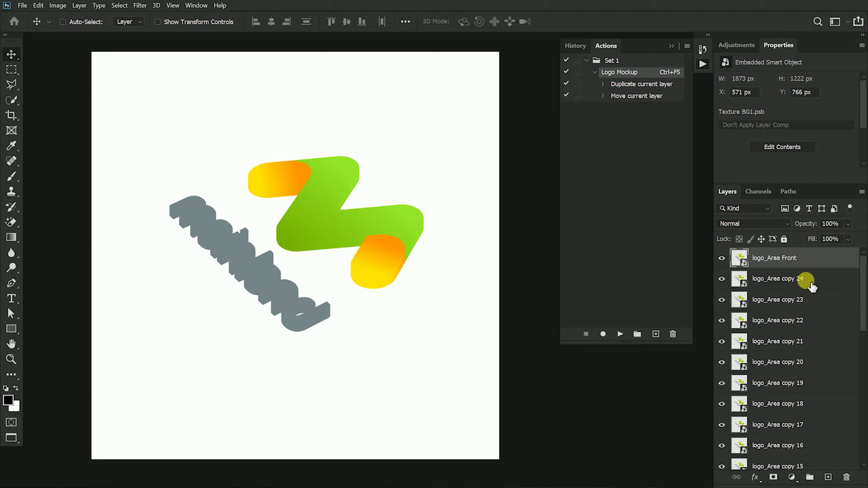
Group all layers from logo_Area copy 24 down to logo_Area and name the group Depth_Section.
click(815, 279)
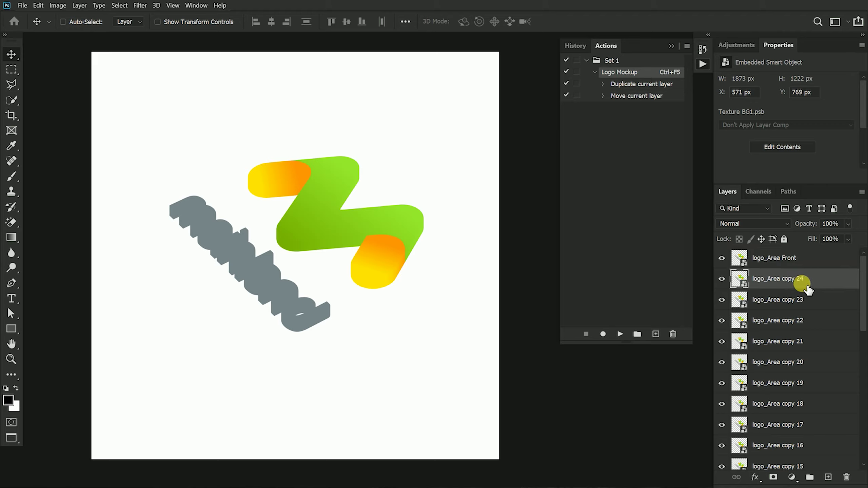
scroll(818, 355, down, 10)
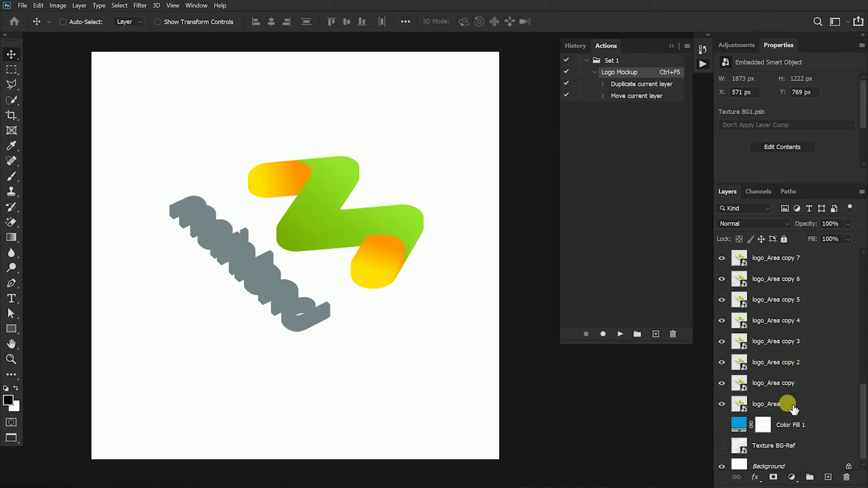
shift+click(793, 405)
key(ctrl+g)
double_click(766, 276)
text(Depth)
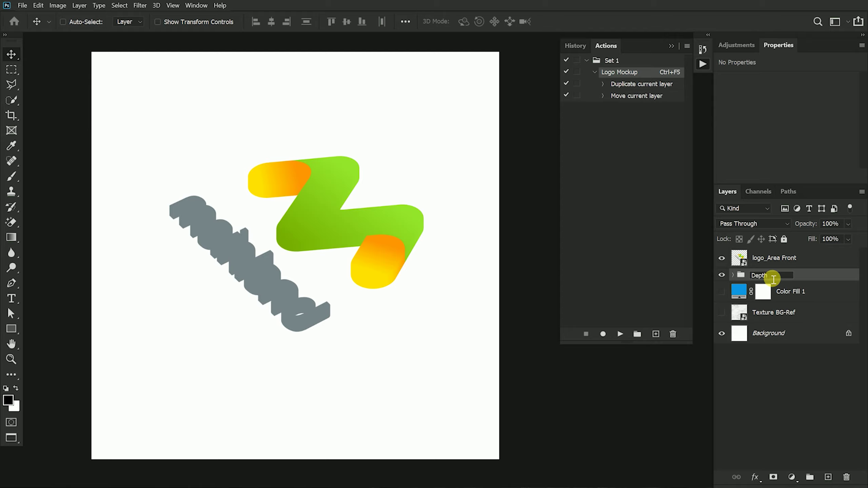
text(_Section)
key(Return)
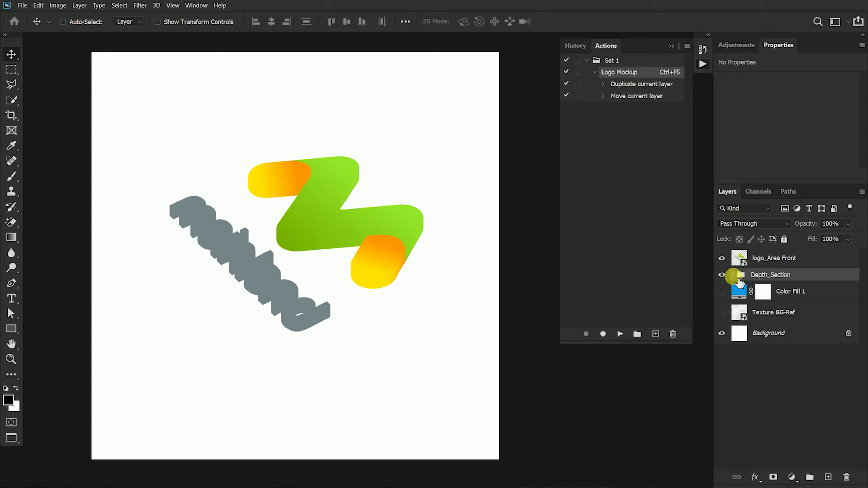
Expand the Depth_Section group and duplicate its lowest layer, logo_Area.
click(733, 276)
scroll(793, 386, down, 10)
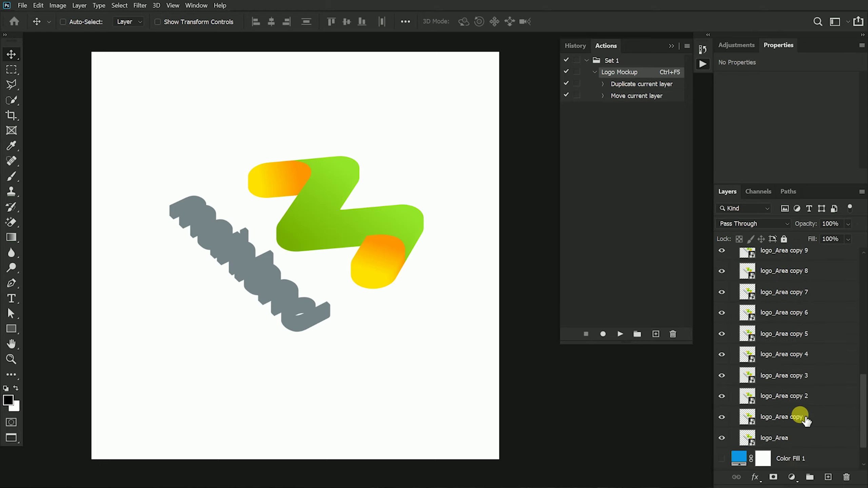
click(786, 403)
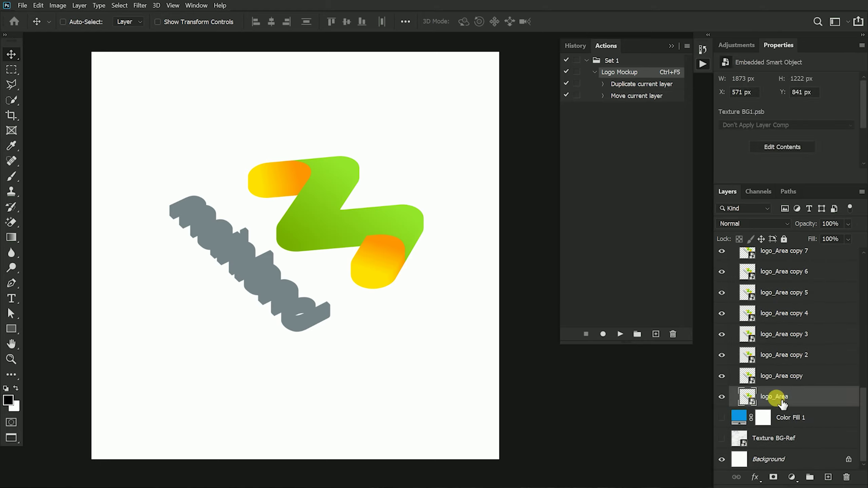
key(ctrl)
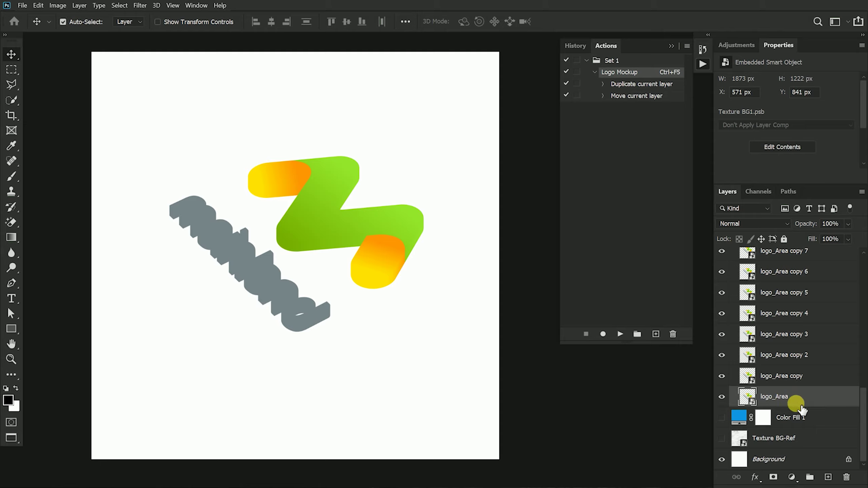
drag(801, 407, 828, 477)
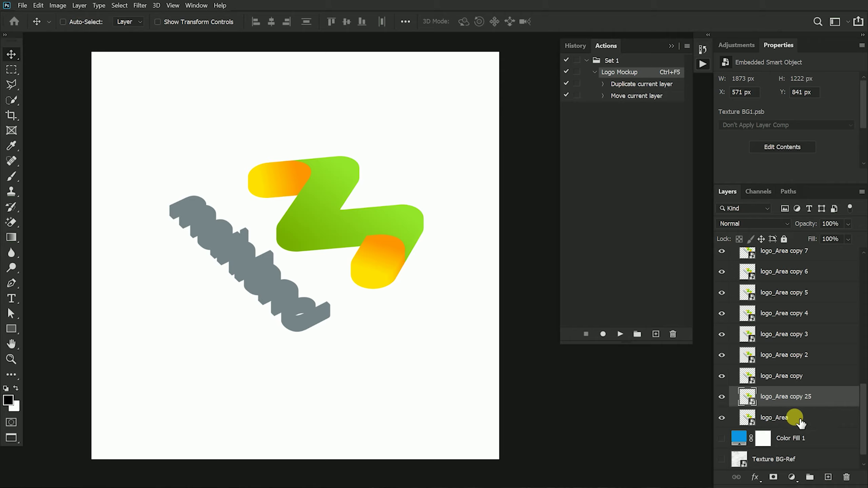
Move the logo_Area layer one level down, out of the Depth_Section group, and rename it Shadow Ref.
click(801, 419)
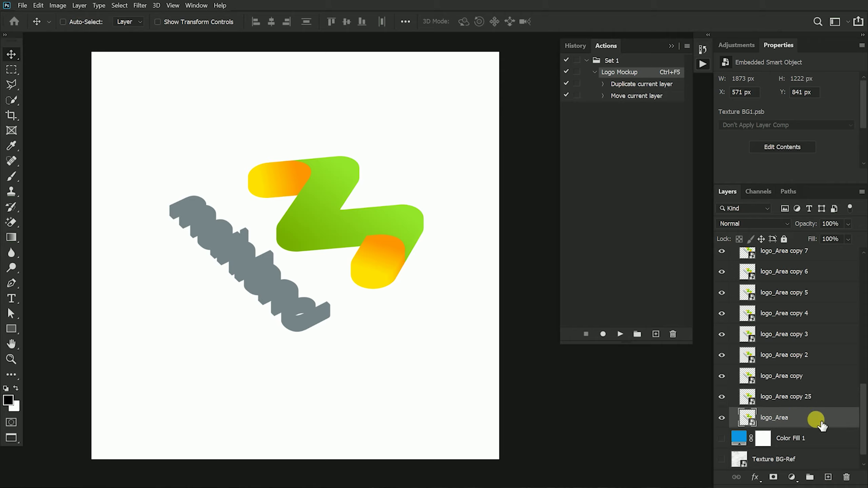
click(79, 5)
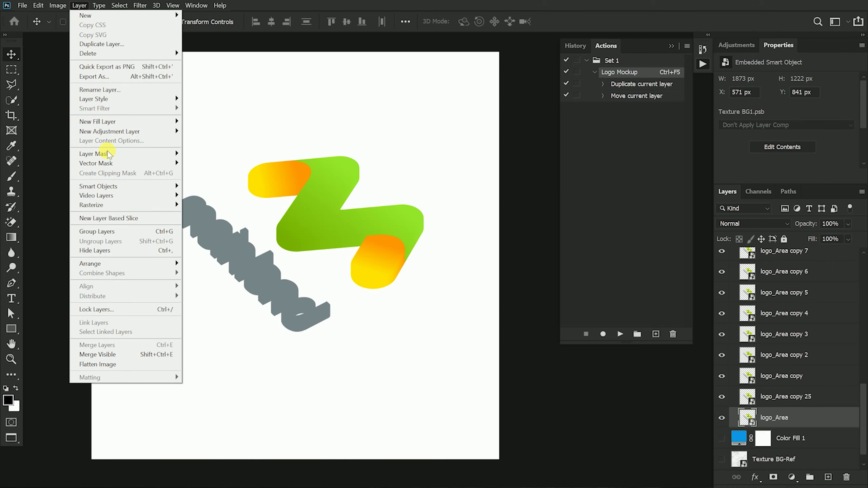
mouse_move(152, 268)
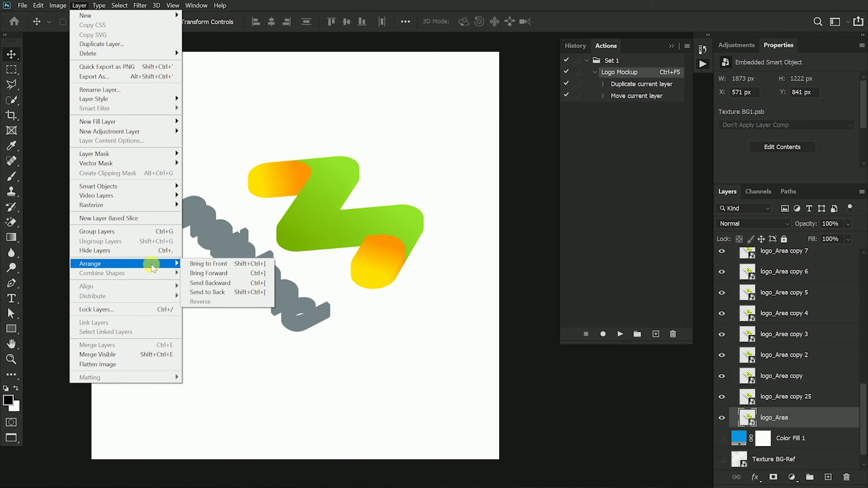
click(202, 284)
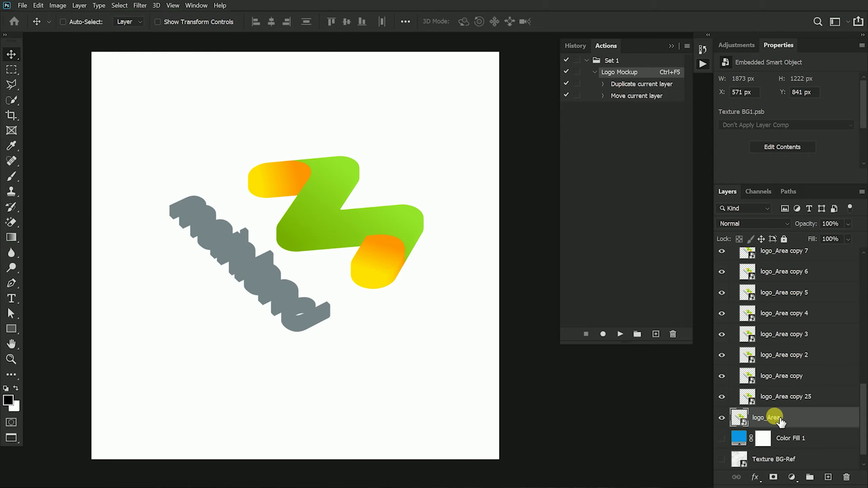
double_click(775, 416)
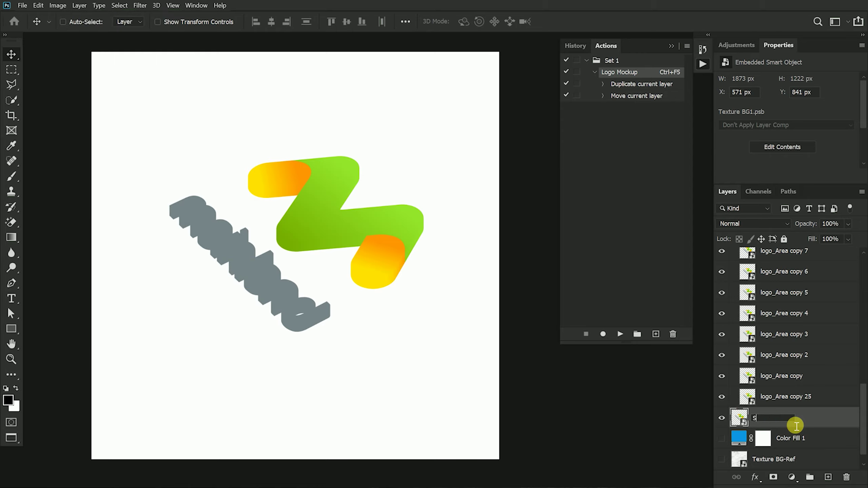
text(Shadow Ref)
click(792, 420)
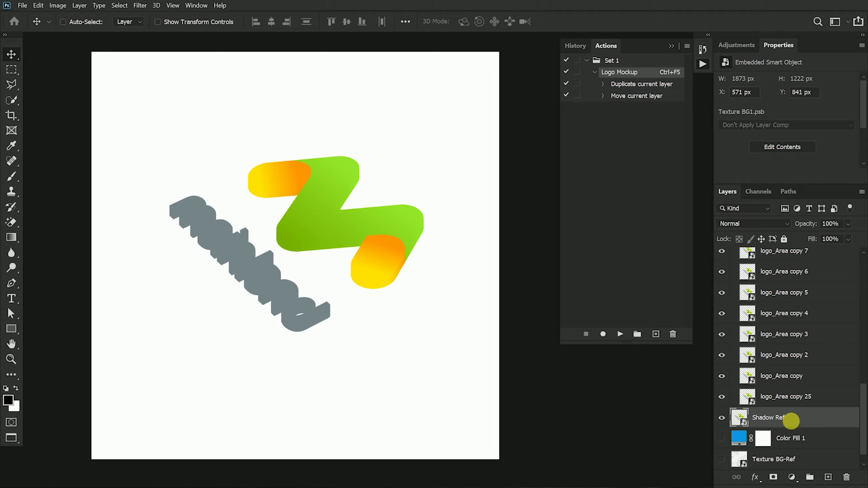
Hide the logo_Area Front layer and collapse the Actions panel.
click(848, 400)
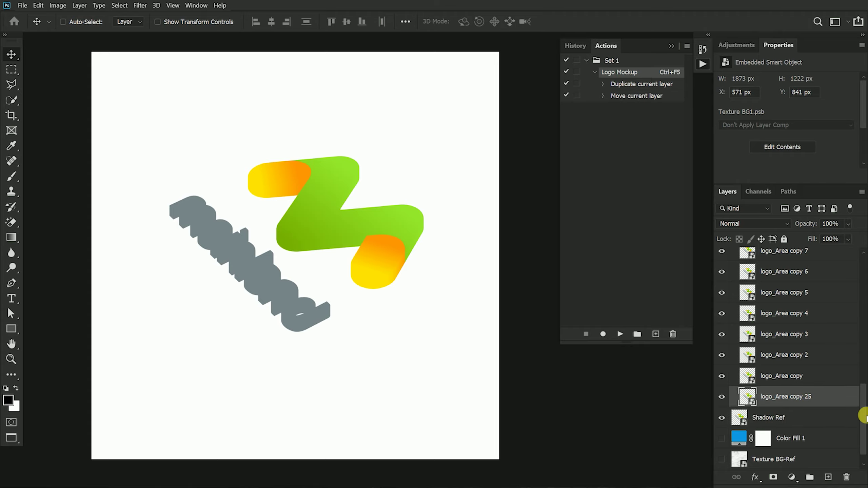
drag(863, 410, 864, 253)
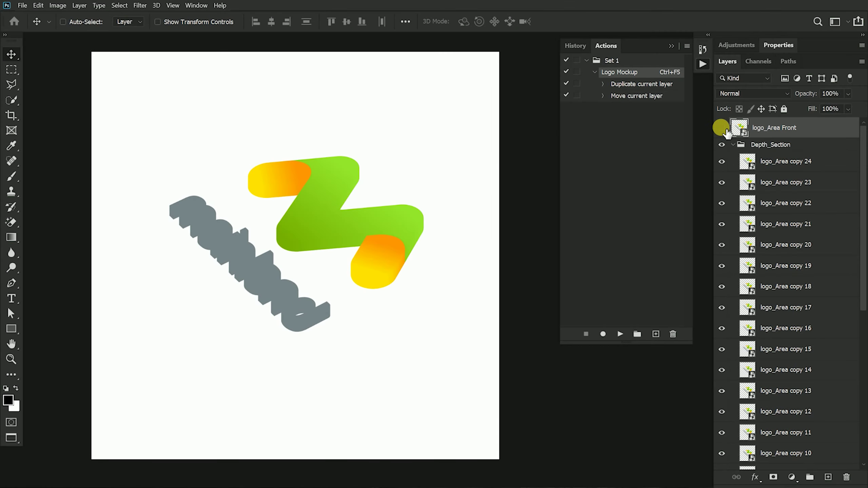
click(304, 234)
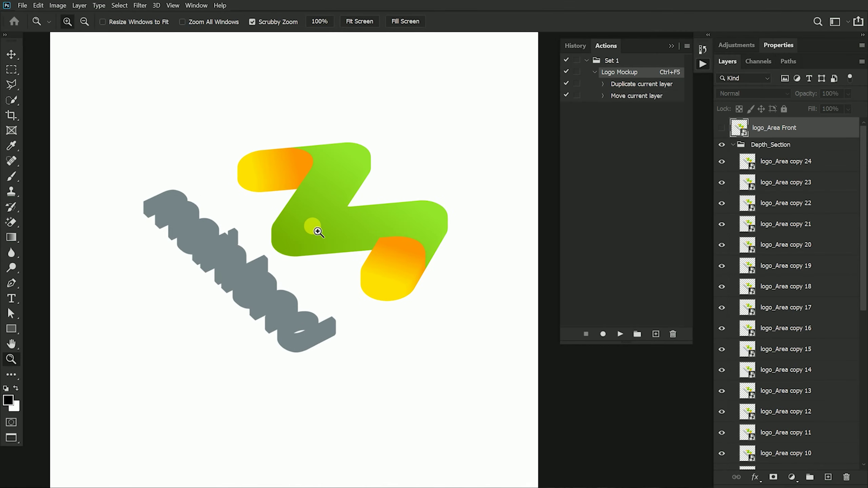
click(674, 47)
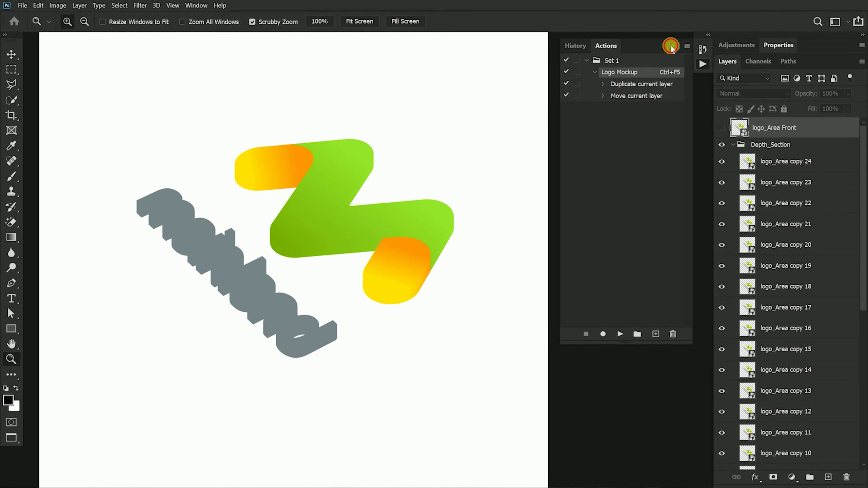
Add a smooth Inner Bevel to logo_Area copy 24: depth 126%, size 2, soften 1, angle -40°, altitude 32°, Linear Dodge (Add) highlight 100%, Overlay shadow 15%.
click(724, 170)
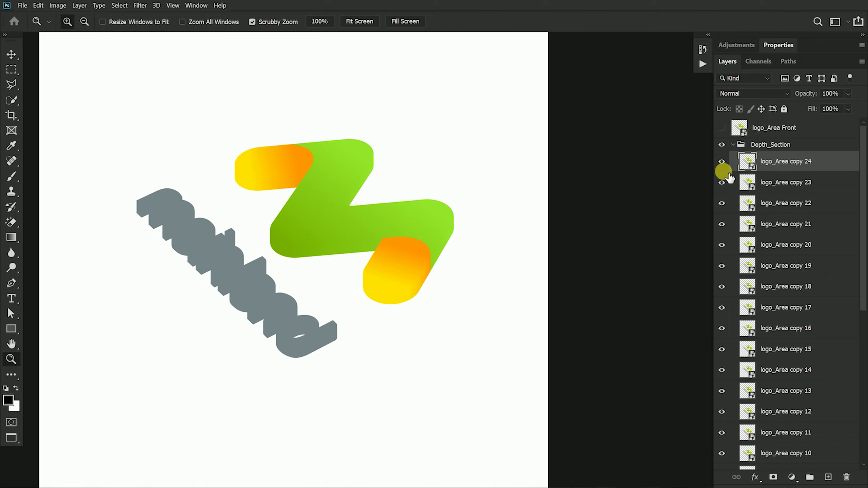
click(833, 165)
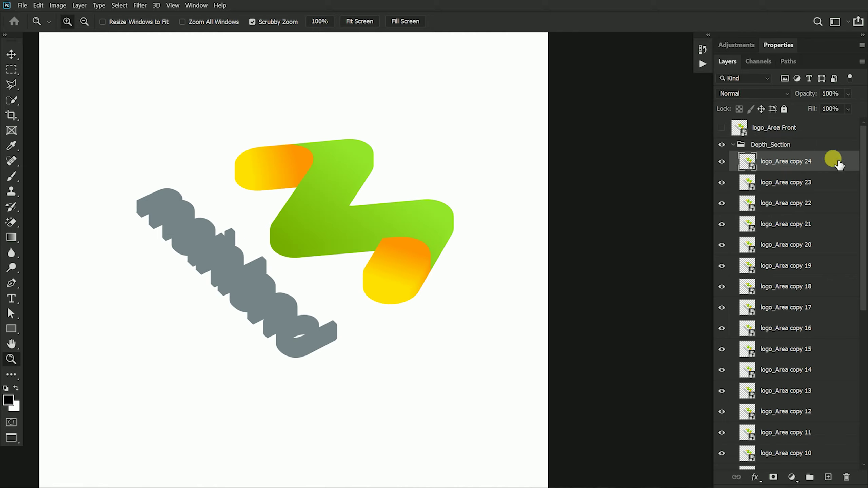
right_click(833, 166)
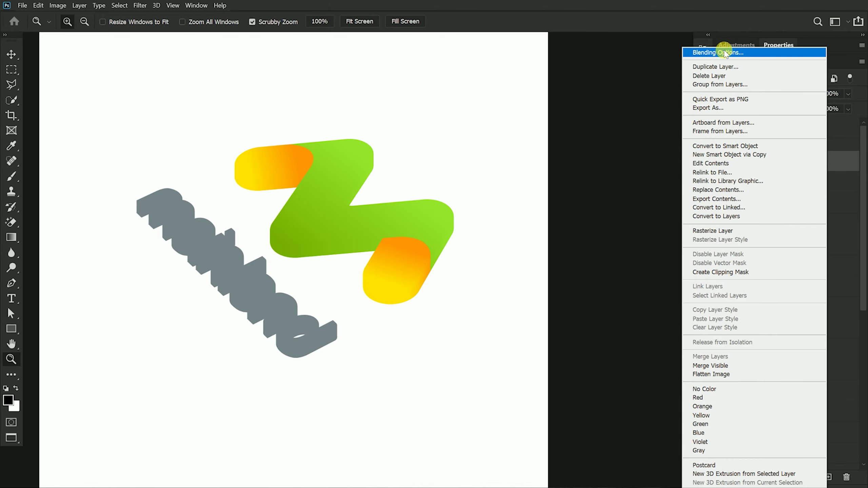
click(725, 53)
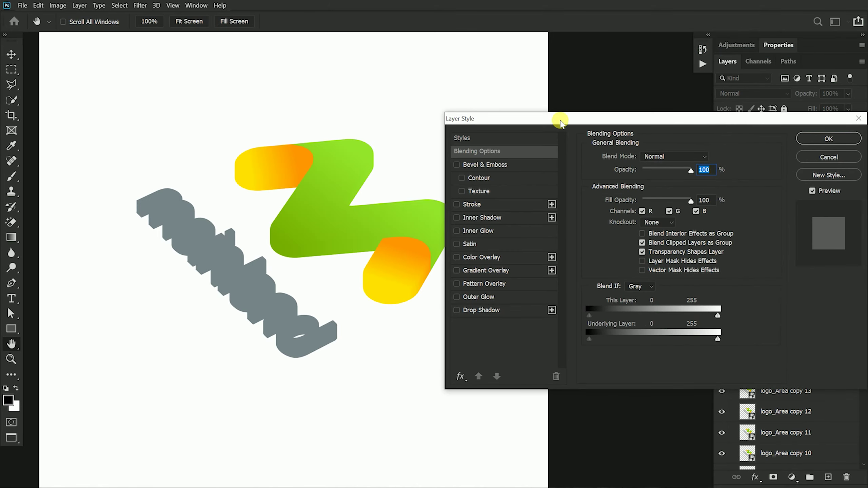
drag(561, 121, 546, 92)
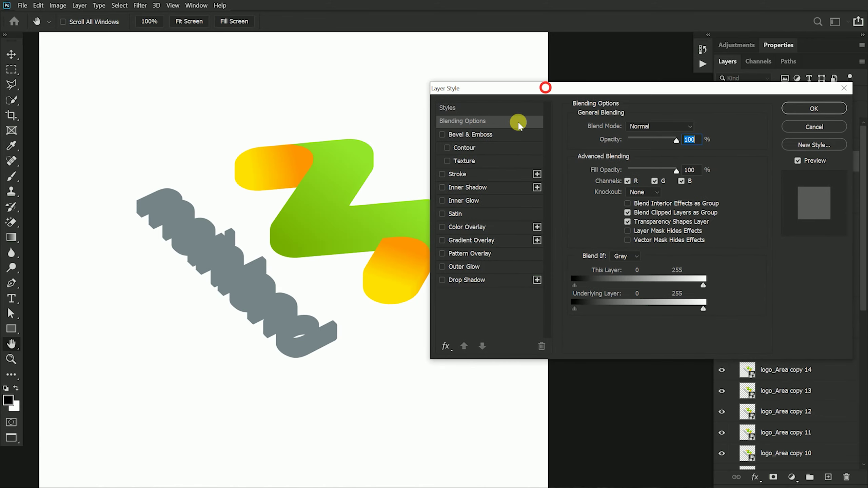
click(460, 135)
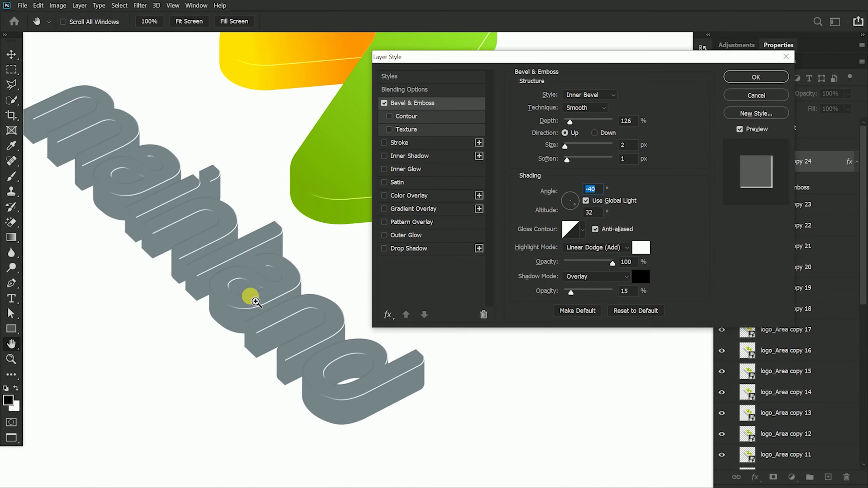
Raise the bevel's Overlay shadow opacity to 45% and apply the layer style.
key(ctrl+plus)
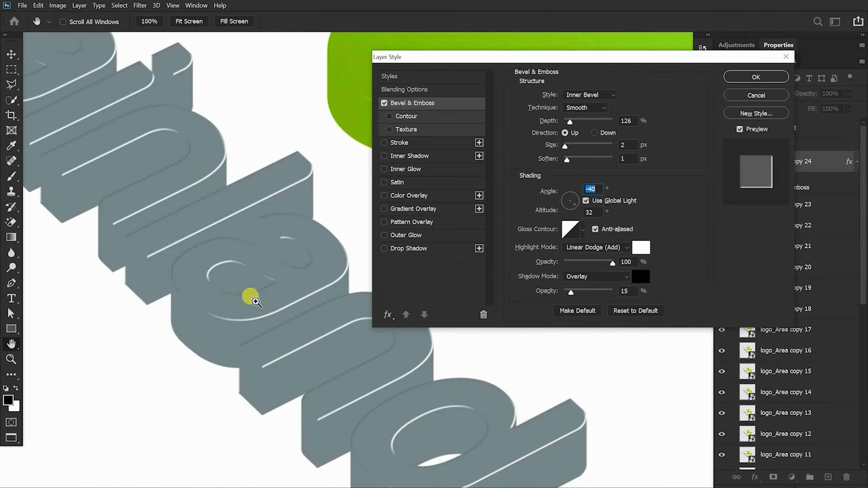
key(ctrl+minus)
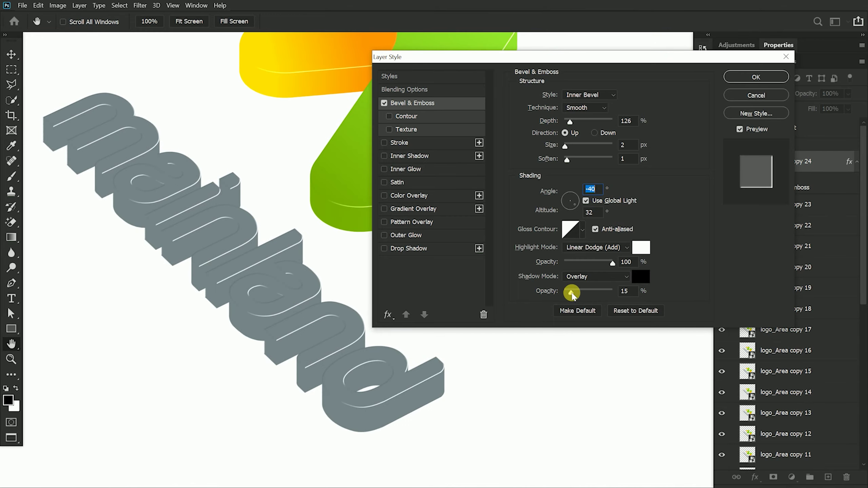
drag(572, 293, 594, 293)
click(757, 79)
key(z)
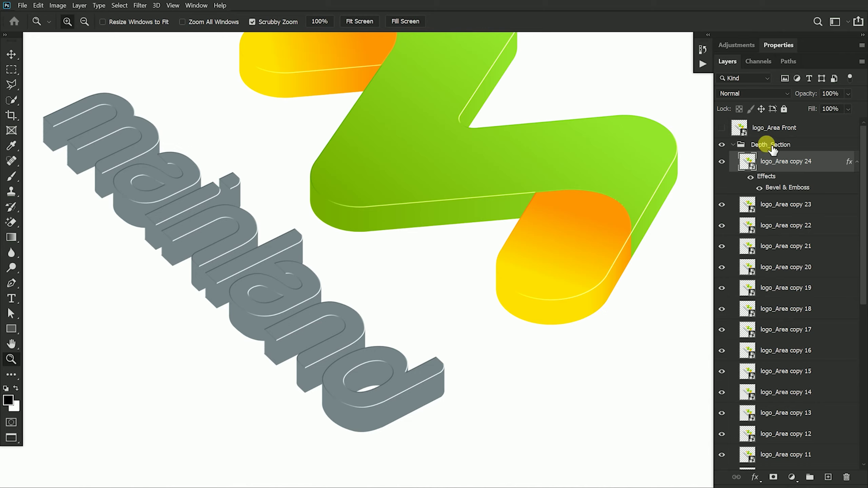
Copy the layer style of logo_Area copy 24 and paste it onto every Depth_Section layer down to logo_Area copy 25.
click(857, 163)
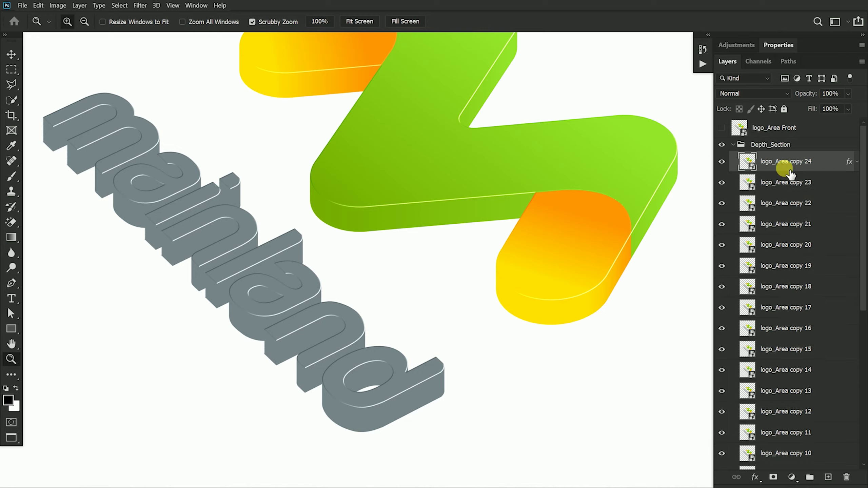
drag(502, 202, 476, 204)
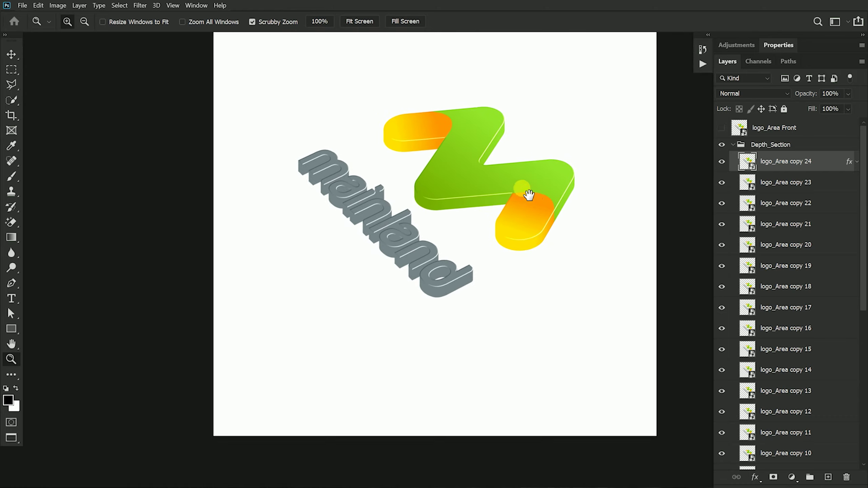
drag(524, 190, 438, 235)
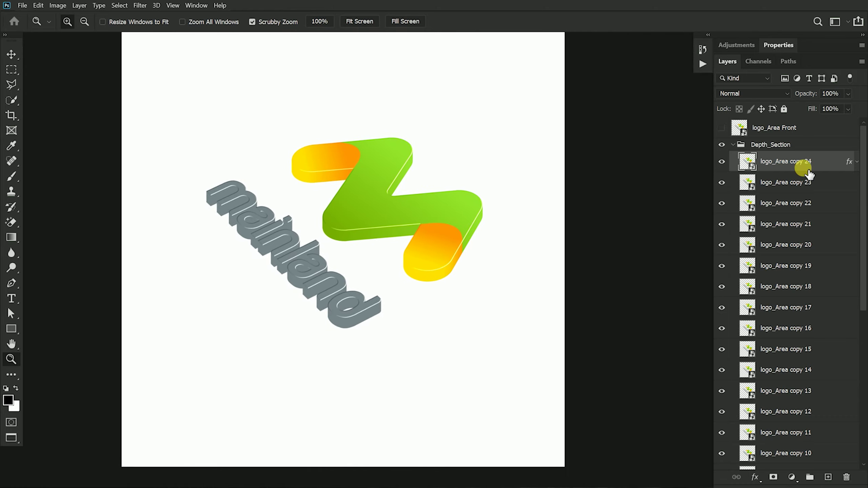
right_click(820, 163)
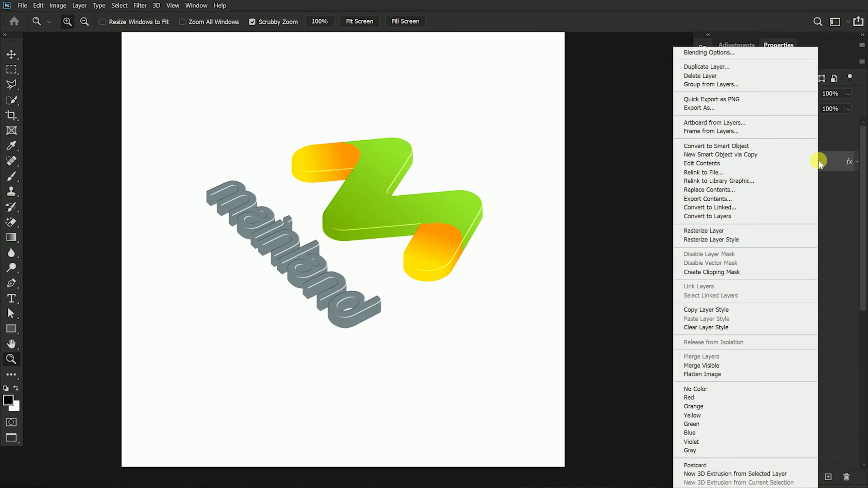
click(721, 310)
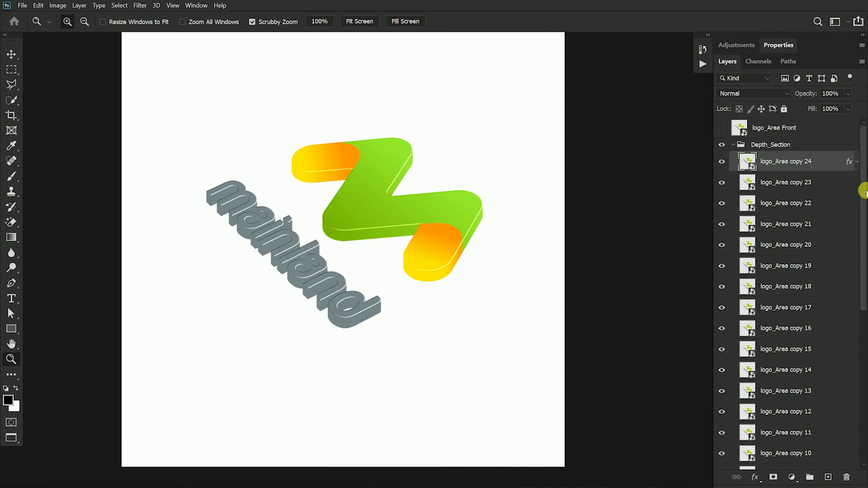
drag(862, 179, 859, 362)
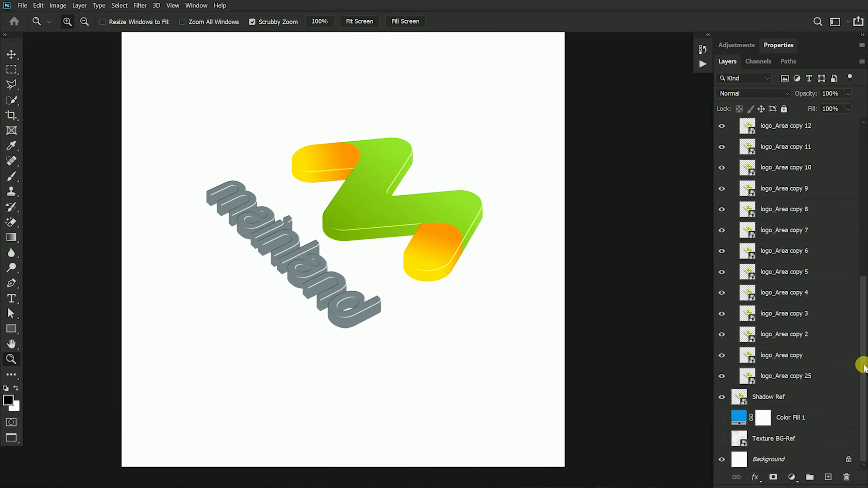
shift+click(780, 379)
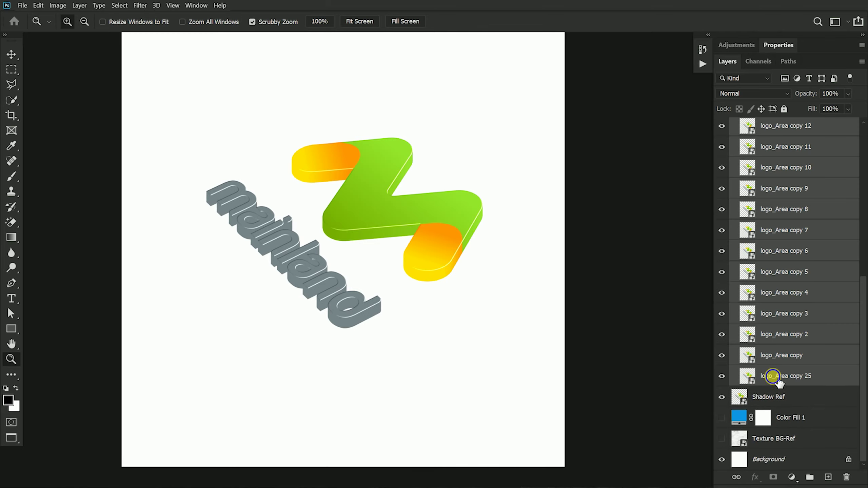
right_click(773, 377)
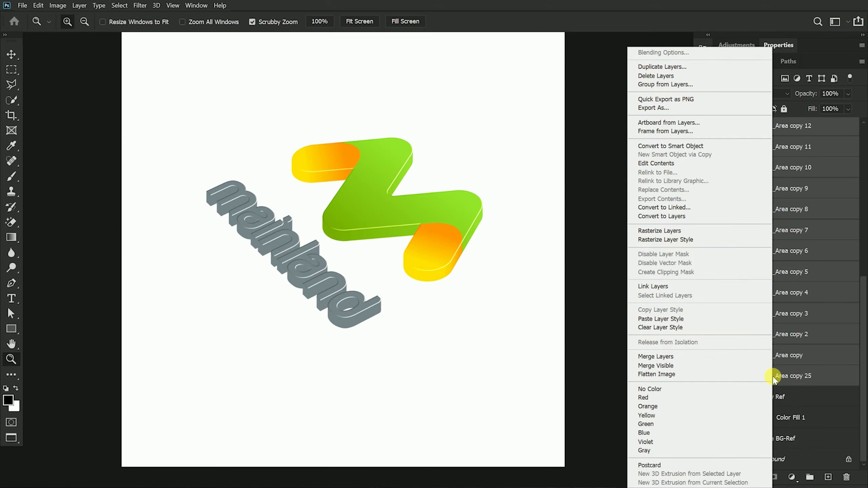
click(662, 319)
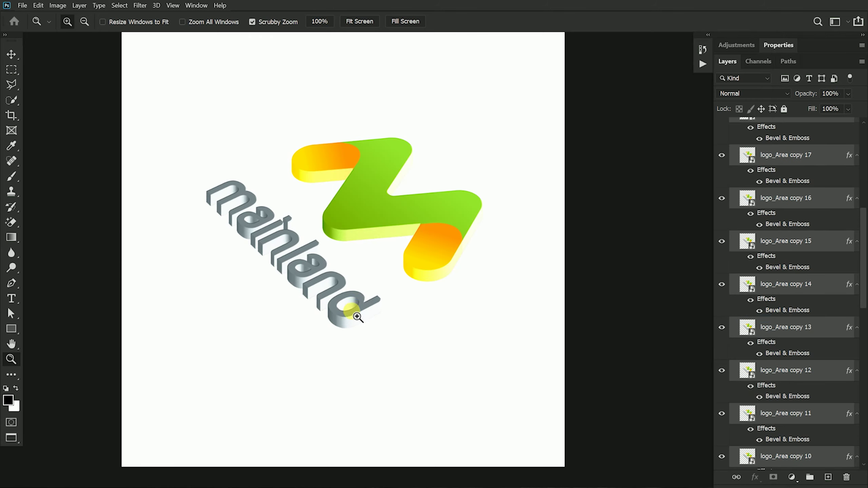
View the canvas at 100% and collapse the effects lists of all Depth_Section layers.
right_click(375, 292)
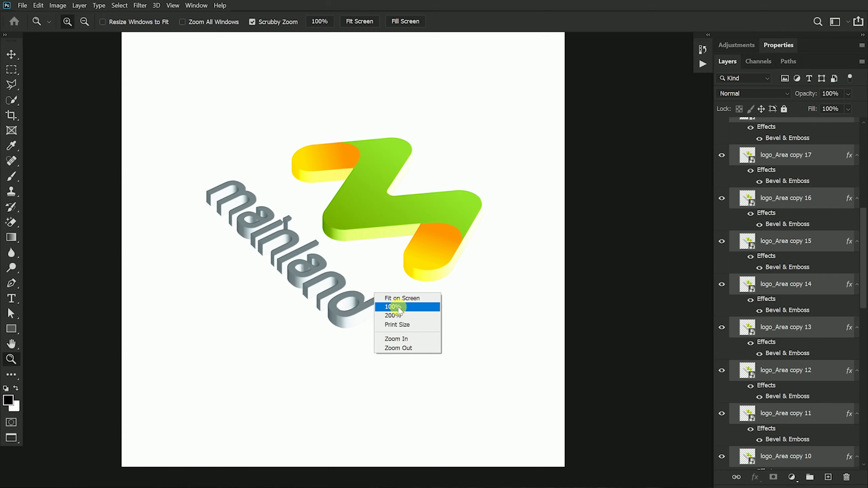
click(403, 307)
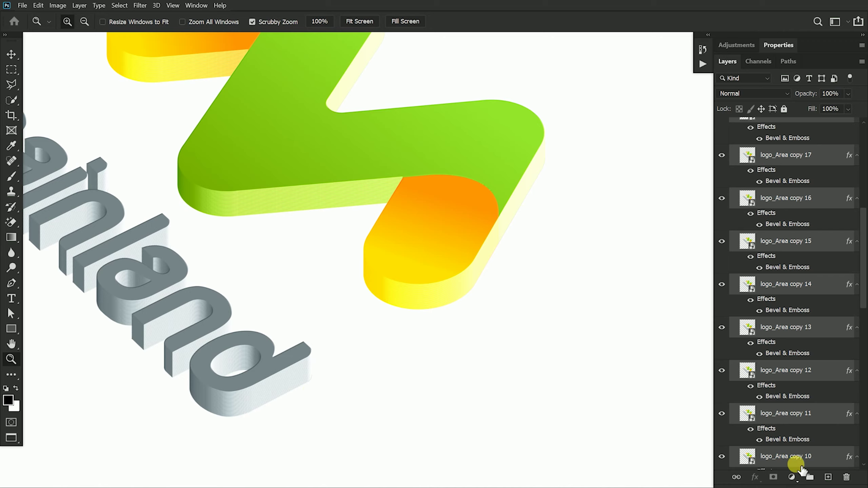
alt+click(856, 413)
scroll(807, 308, up, 10)
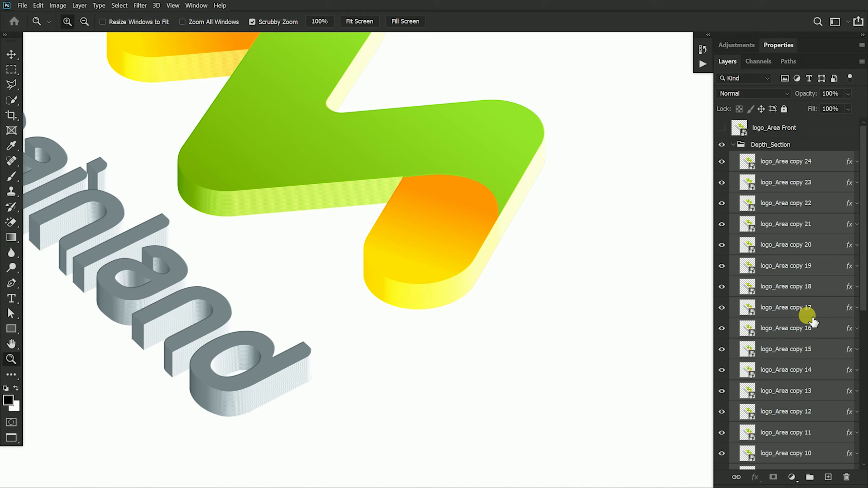
Set the Bevel & Emboss of logo_Area copy 24 to size 4 px and soften 2 px.
click(825, 163)
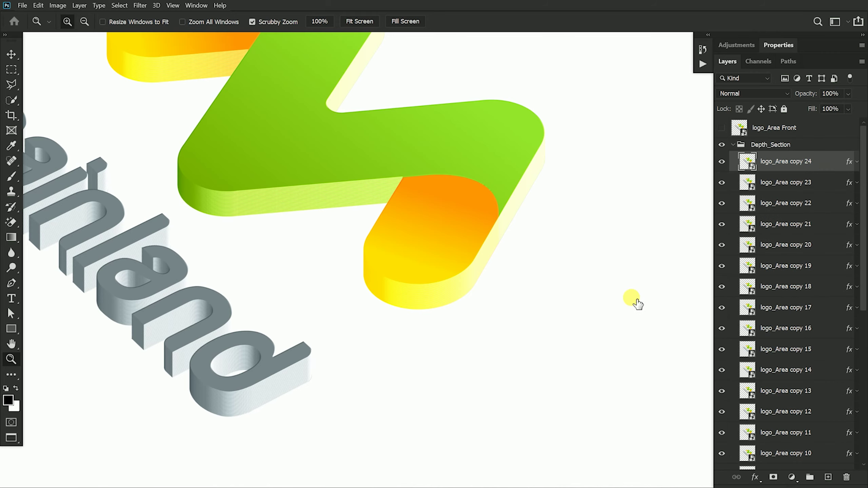
key(ctrl+alt+b)
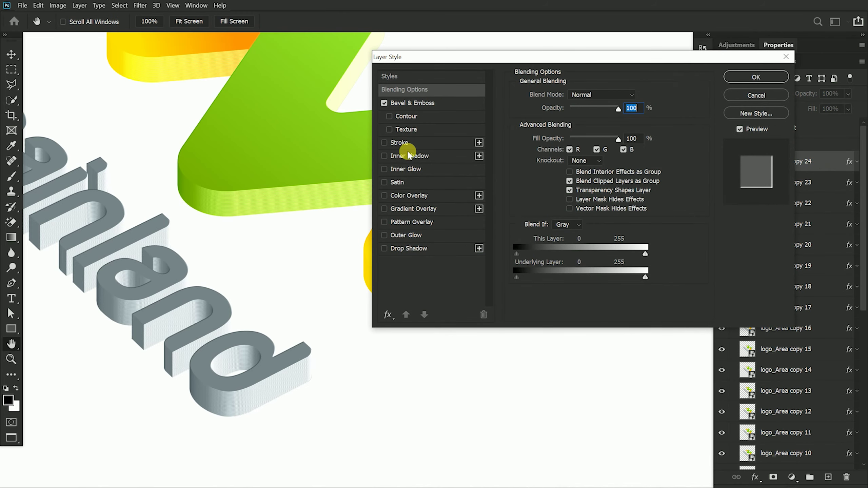
click(410, 103)
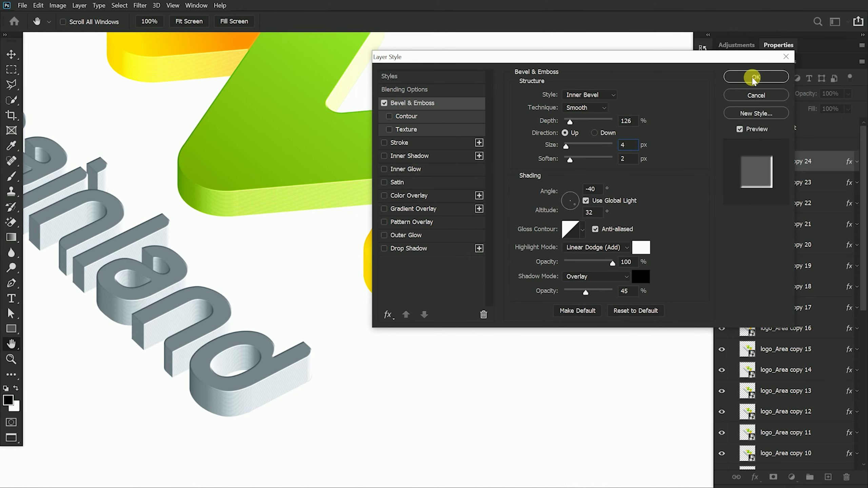
click(756, 78)
key(z)
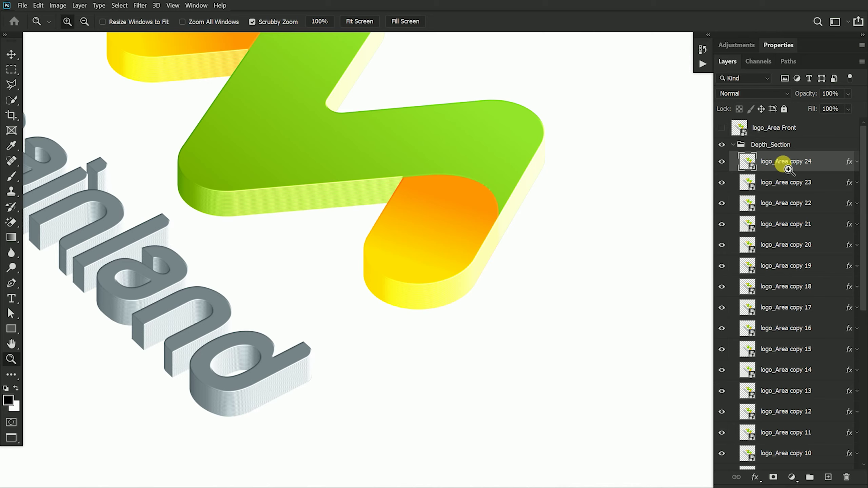
Copy the layer style of logo_Area copy 24 and paste it onto all Depth_Section layers down to logo_Area copy 25.
right_click(782, 166)
click(681, 309)
drag(858, 182, 853, 340)
shift+click(785, 378)
right_click(783, 378)
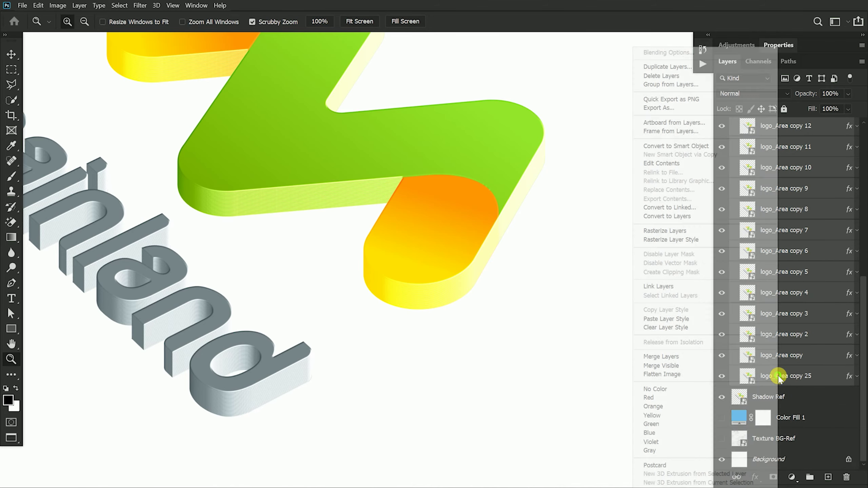
click(664, 319)
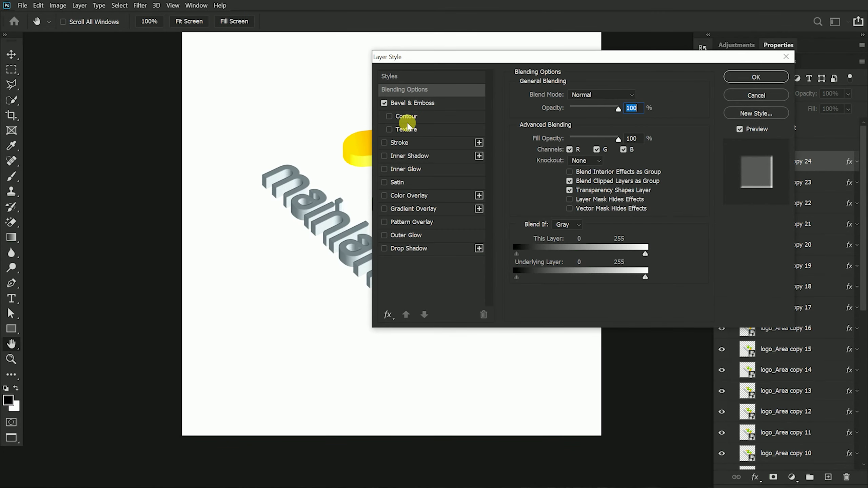
Set the Bevel & Emboss Linear Dodge (Add) highlight opacity of logo_Area copy 24 to 45% and apply it.
click(418, 103)
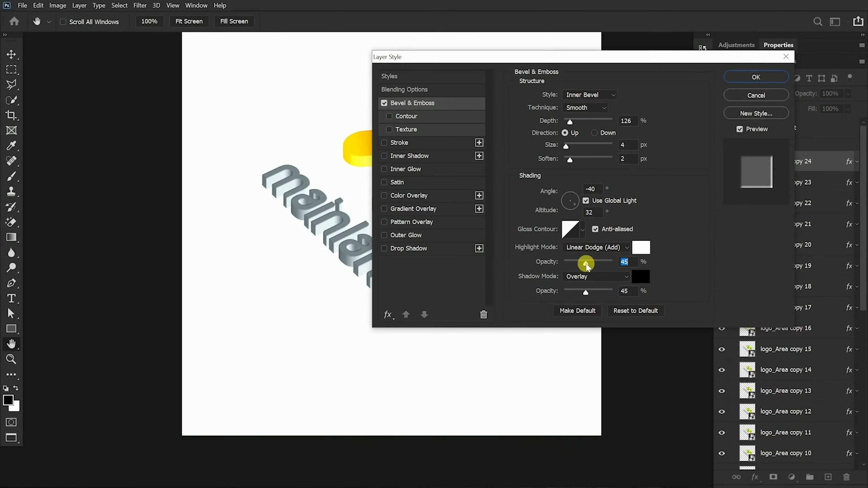
click(759, 76)
key(z)
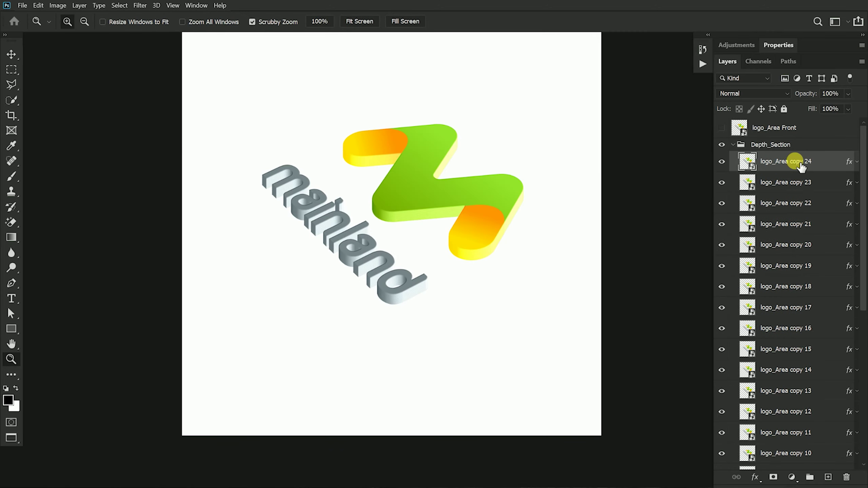
Paste the updated layer style of logo_Area copy 24 onto every Depth_Section layer through logo_Area copy 25 and inspect the lettering's sides.
right_click(822, 162)
click(732, 309)
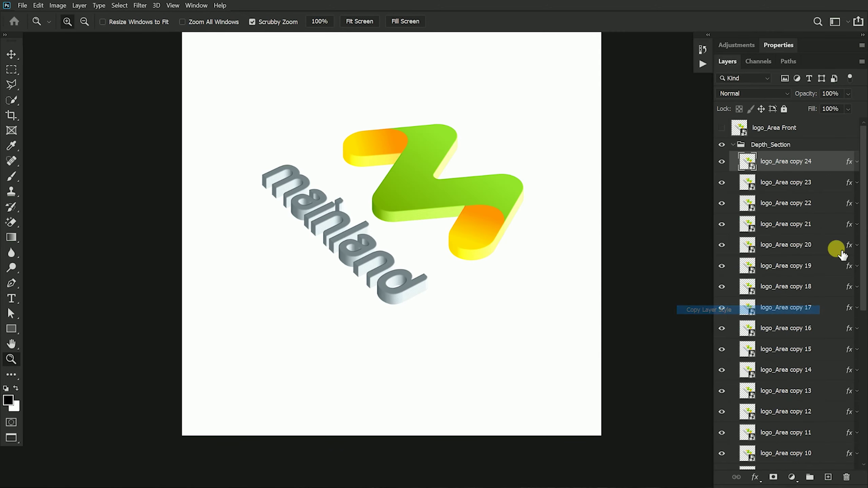
drag(863, 185, 863, 342)
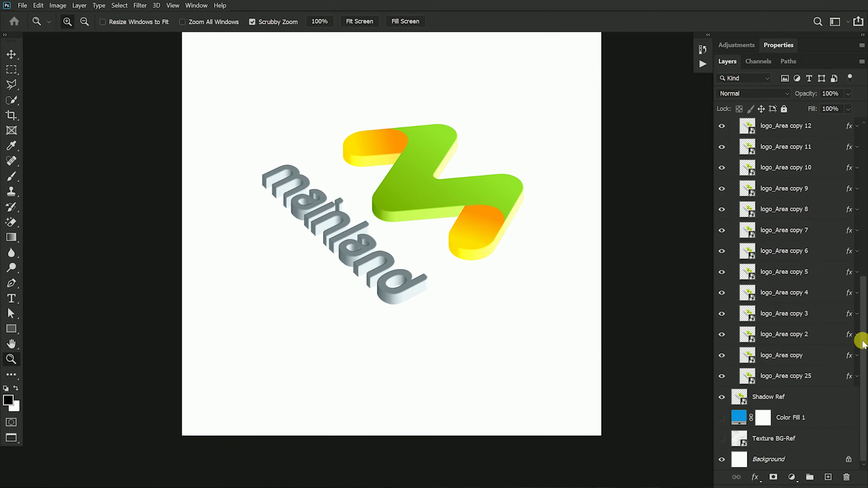
right_click(800, 379)
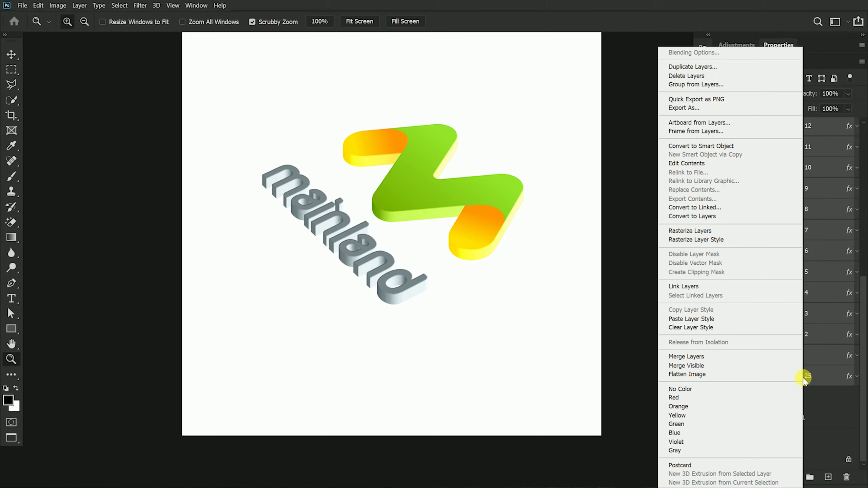
click(711, 319)
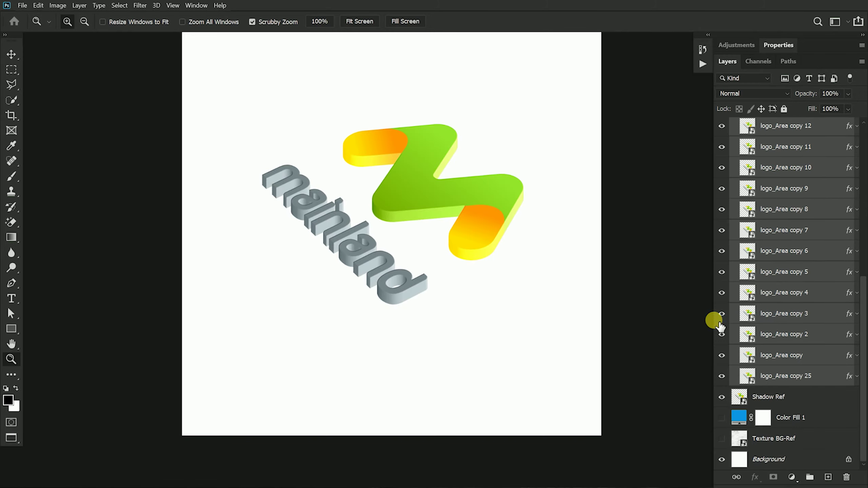
click(427, 286)
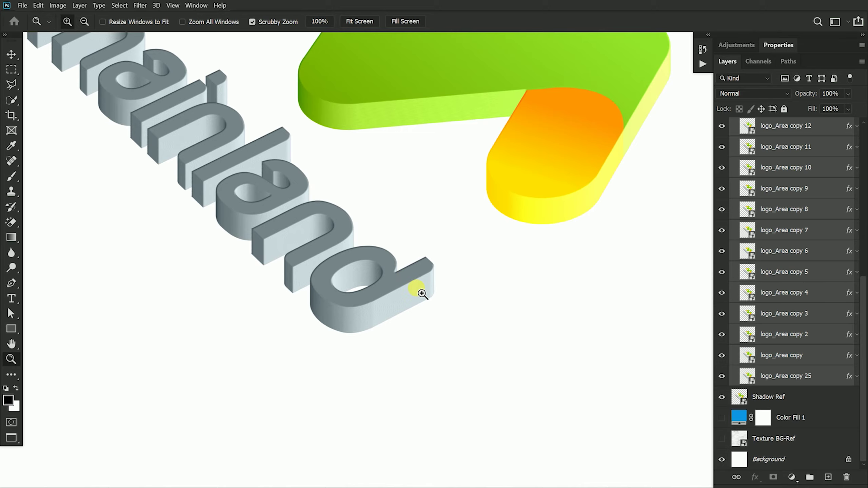
alt+click(441, 291)
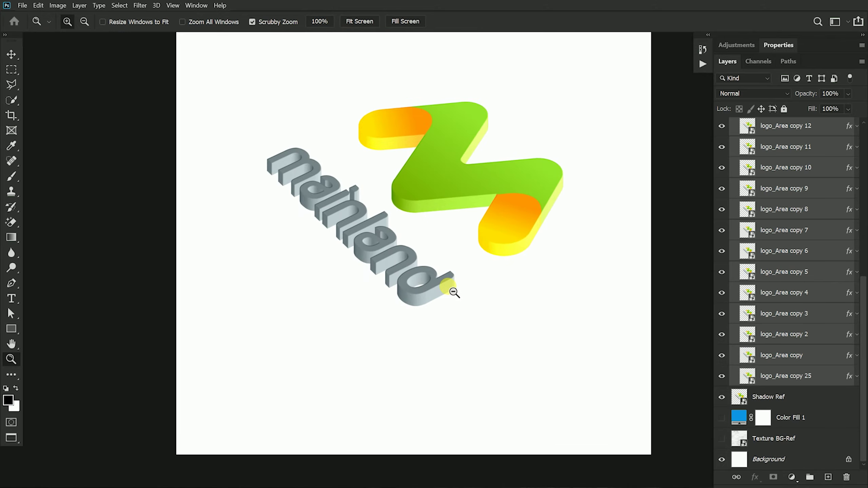
Change the blend mode of the Depth_Section group to Normal.
scroll(821, 279, up, 6)
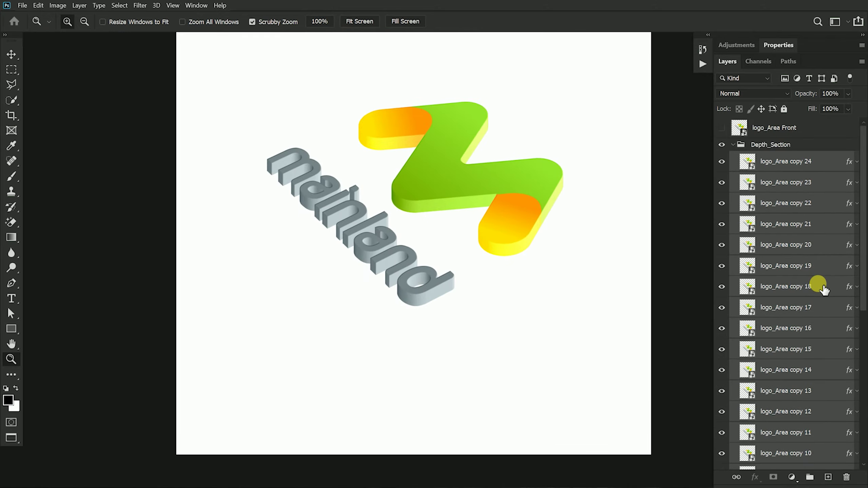
click(744, 145)
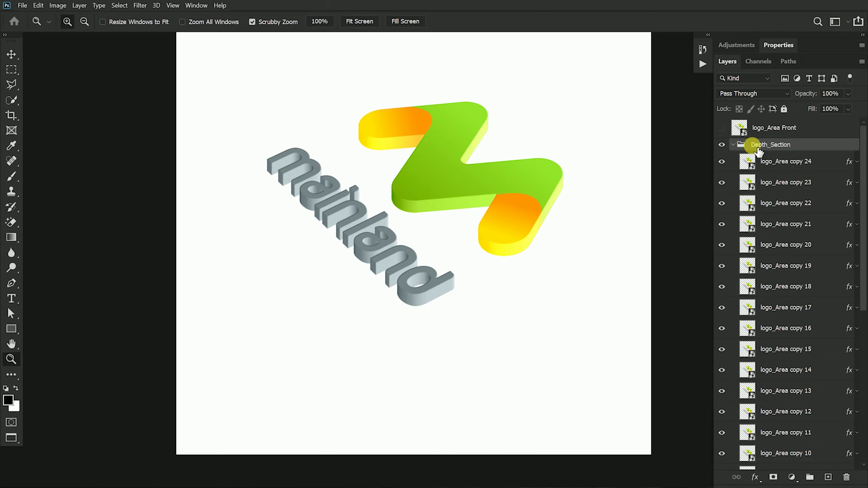
click(751, 93)
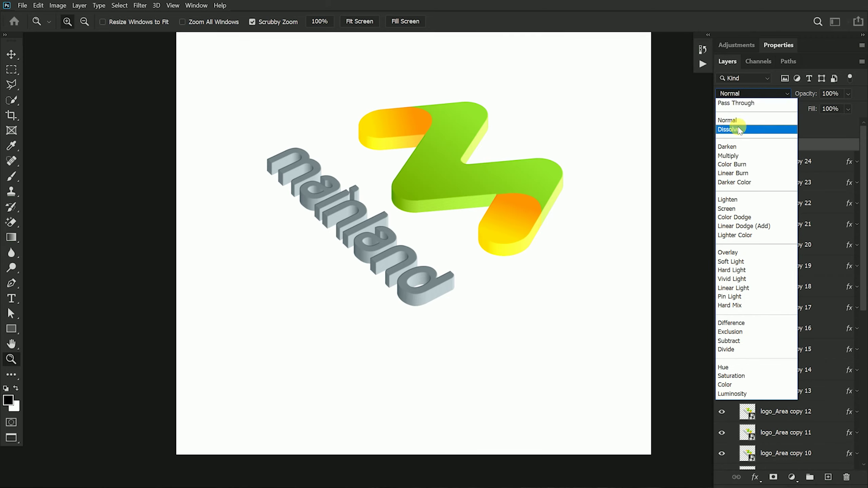
click(732, 120)
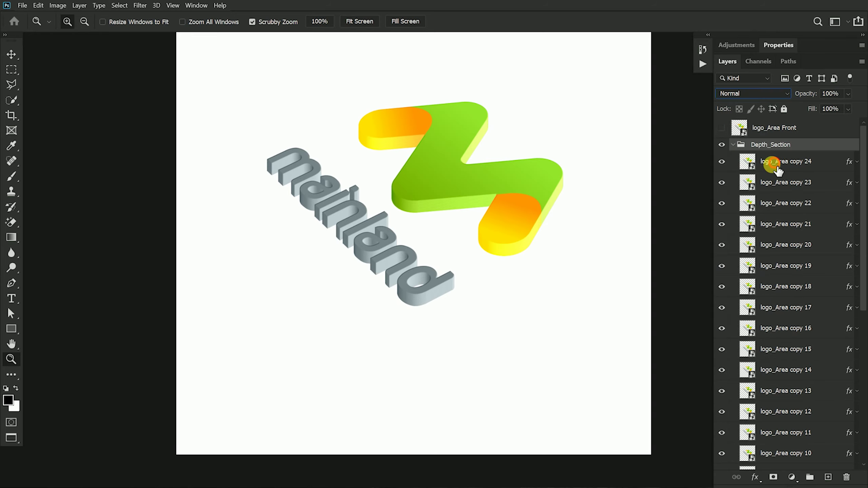
Add a Black & White adjustment layer above logo_Area copy 24 inside Depth_Section and hide it.
click(776, 167)
click(792, 477)
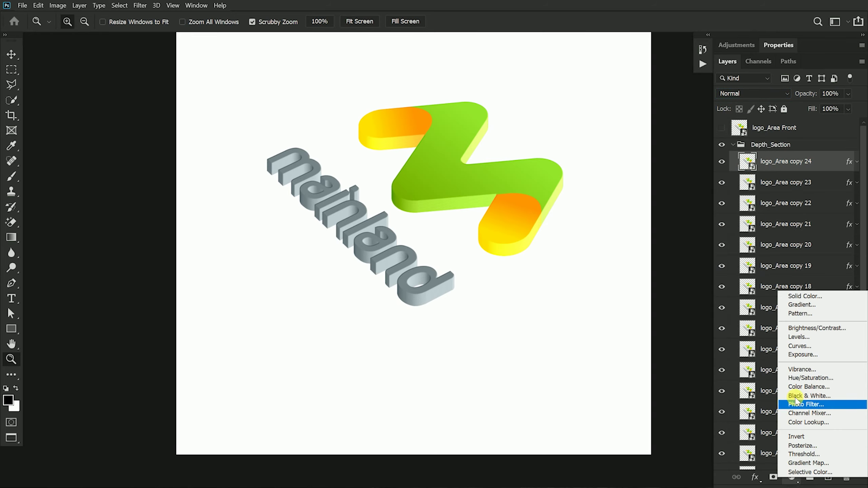
click(797, 396)
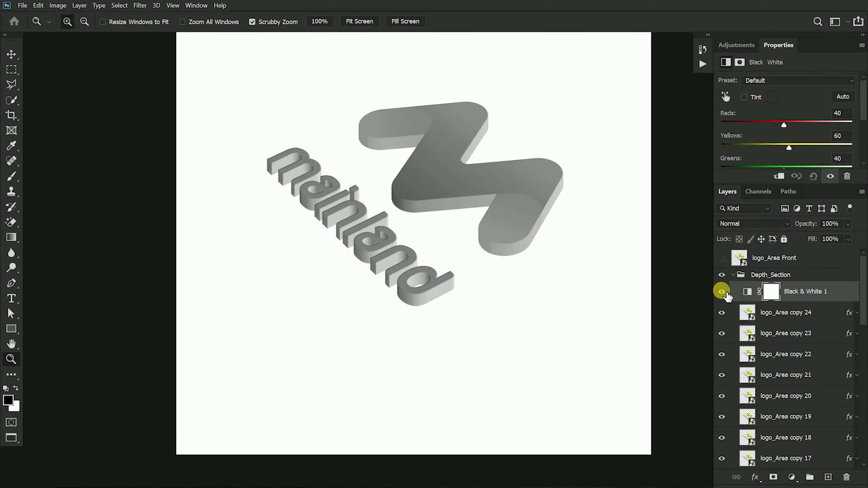
click(722, 292)
Add a Levels adjustment layer between logo_Area copy 24 and the Black & White layer, and enlarge the adjustment's settings area.
click(771, 314)
click(792, 477)
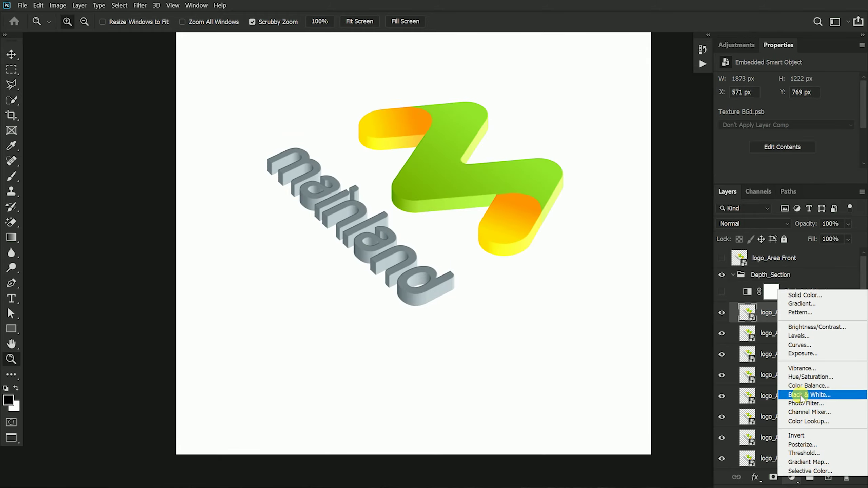
click(799, 336)
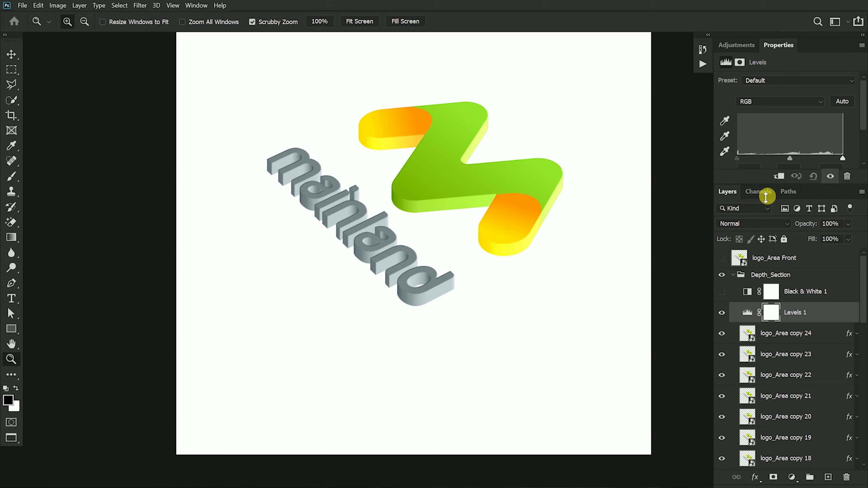
drag(766, 197, 768, 226)
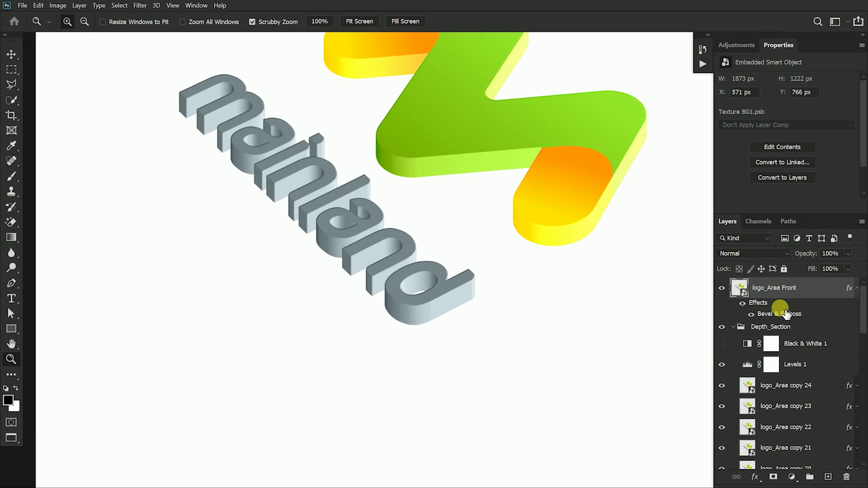
Raise the Bevel & Emboss highlight opacity of logo_Area Front to 100%, fine-tune the bevel size and apply the style.
double_click(780, 313)
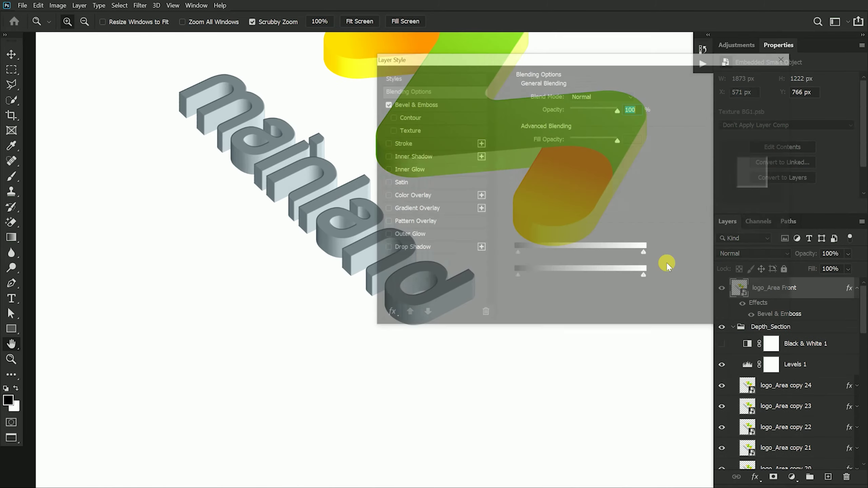
drag(521, 59, 624, 104)
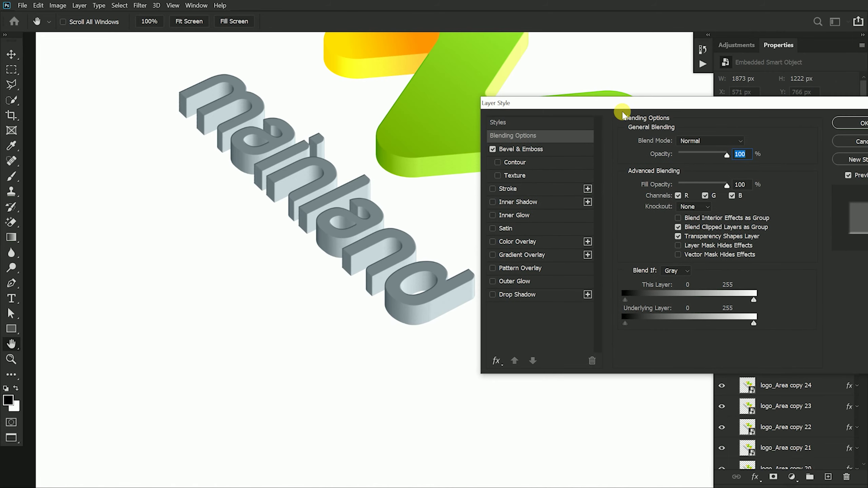
click(534, 149)
drag(694, 309, 723, 310)
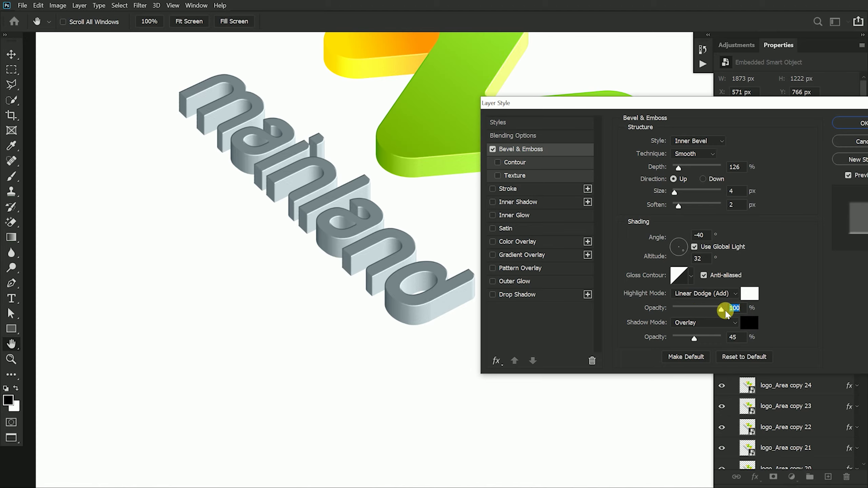
drag(674, 193, 675, 194)
click(848, 123)
key(z)
alt+click(483, 220)
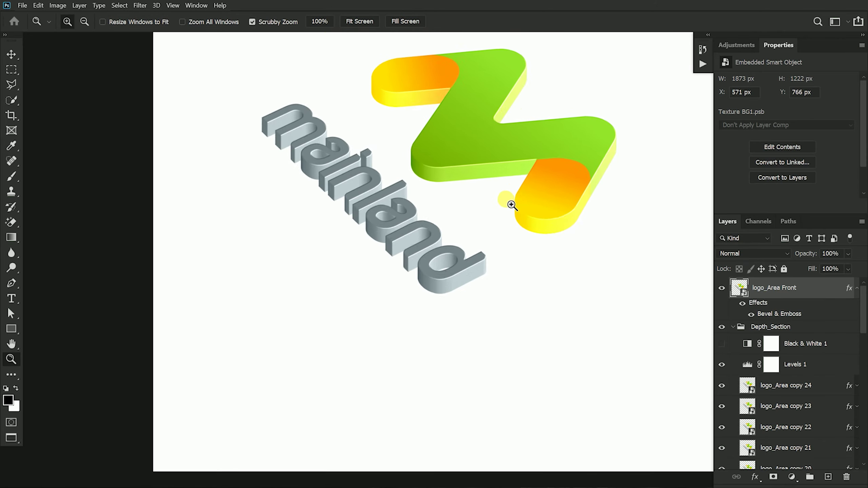
Raise the output black level of the Levels 1 adjustment to lighten the logo's depth sides.
click(733, 349)
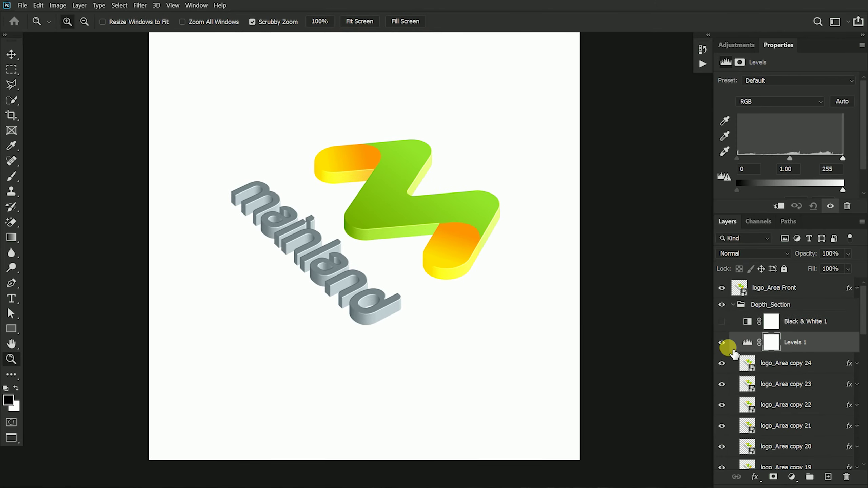
drag(738, 191, 812, 197)
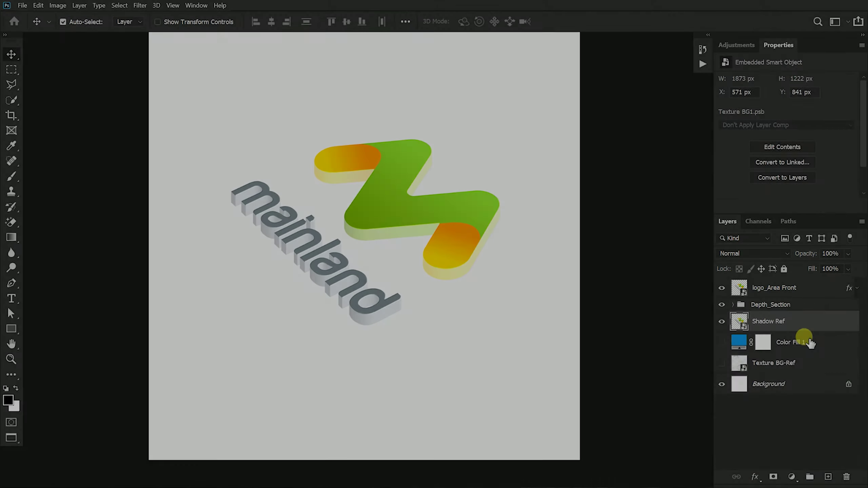
Duplicate the Shadow Ref layer, hide the original and rename the copy Color Shadow.
key(ctrl+j)
click(721, 342)
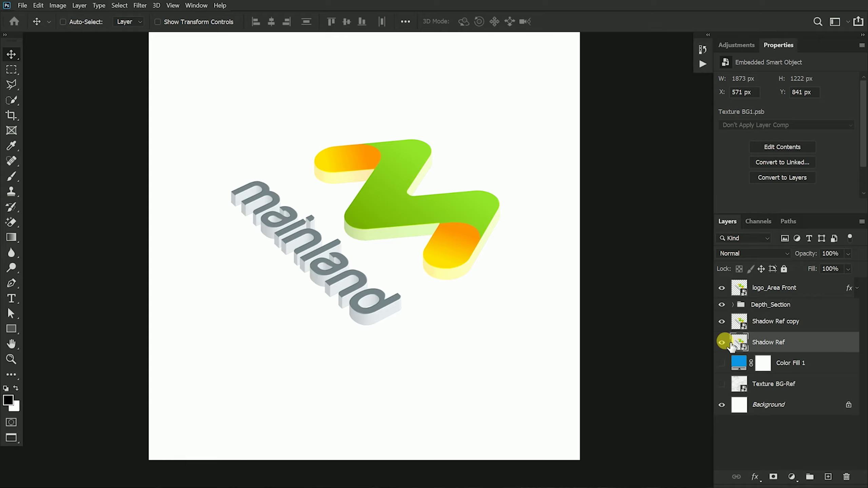
double_click(793, 323)
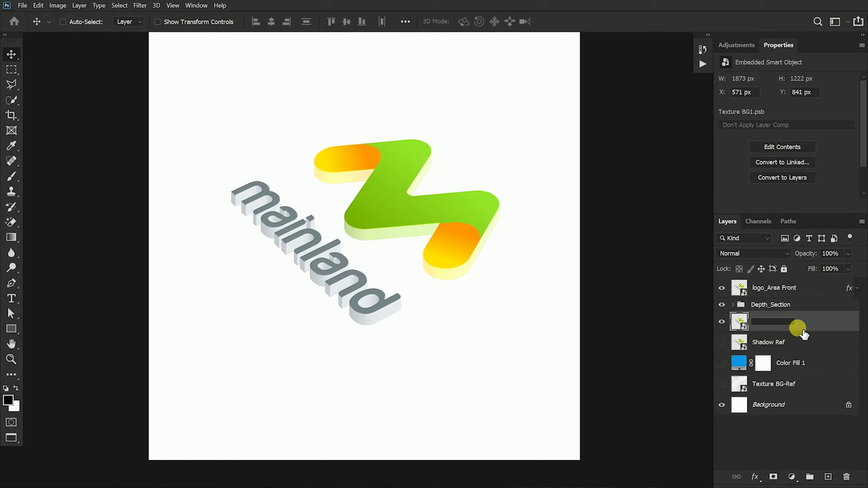
text(Color Shadow)
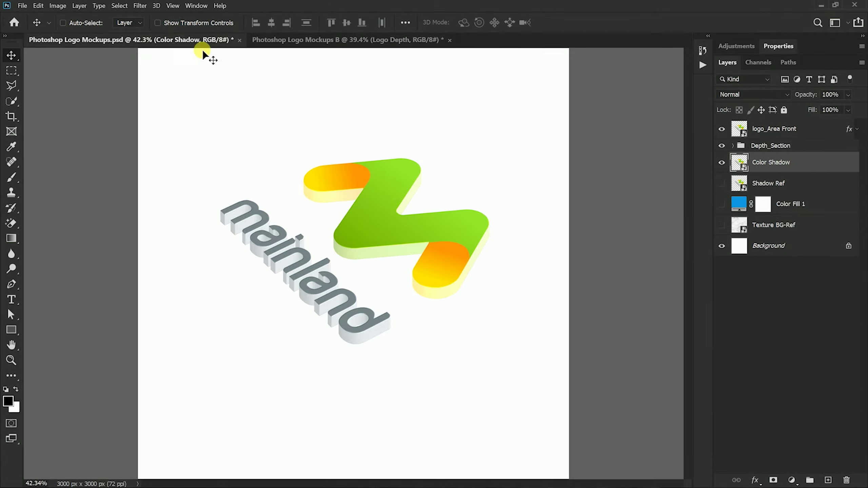
Apply a Gaussian Blur with a 40.1 px radius to the Color Shadow layer.
click(138, 6)
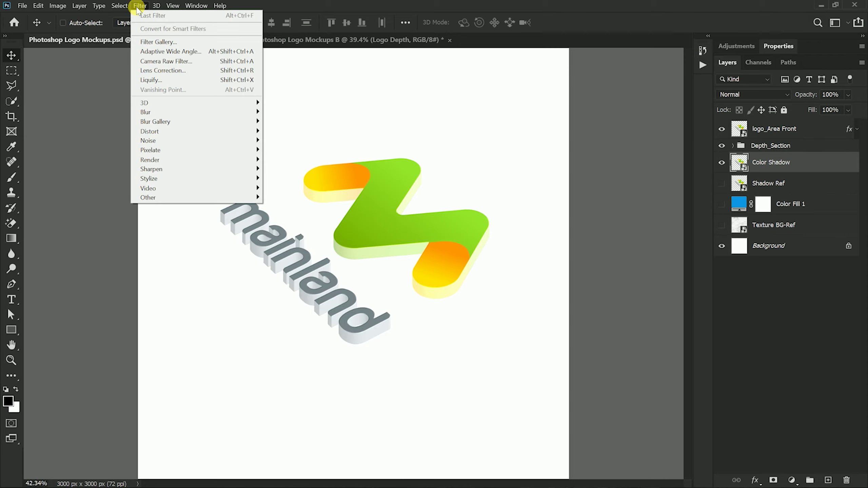
mouse_move(175, 111)
click(284, 151)
drag(669, 234, 669, 236)
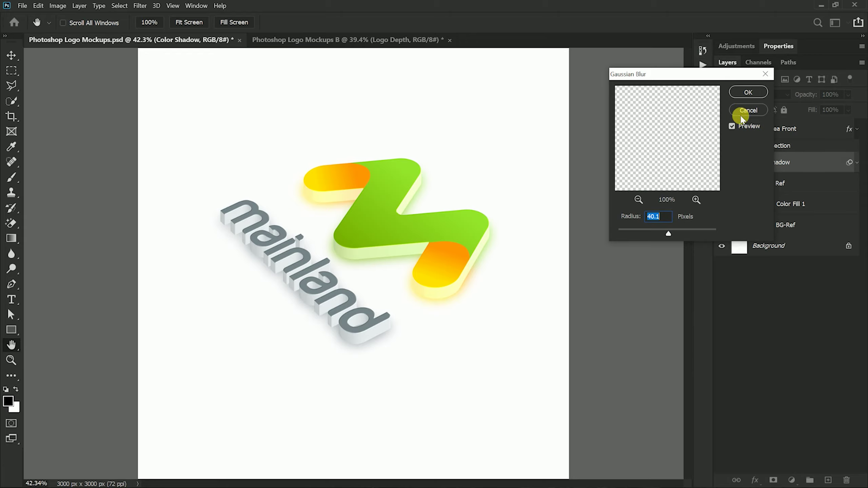
click(747, 92)
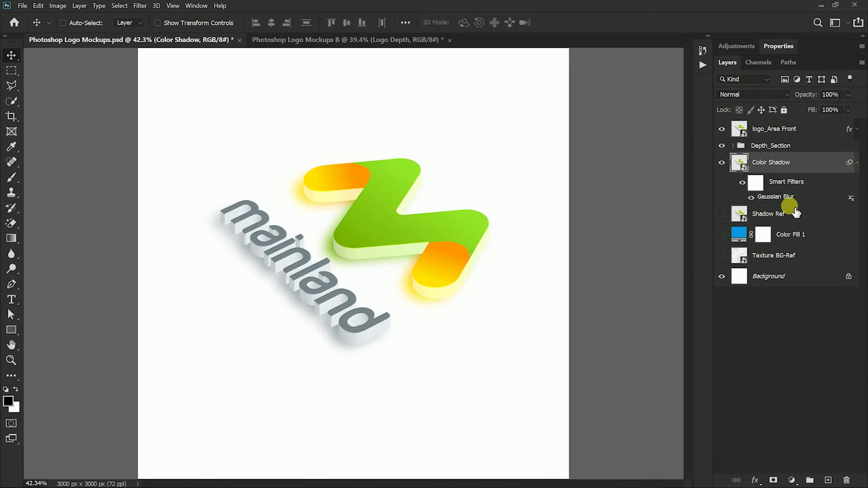
Set the Gaussian Blur radius of the Color Shadow layer to 95.6 px and collapse its smart filter list.
double_click(776, 198)
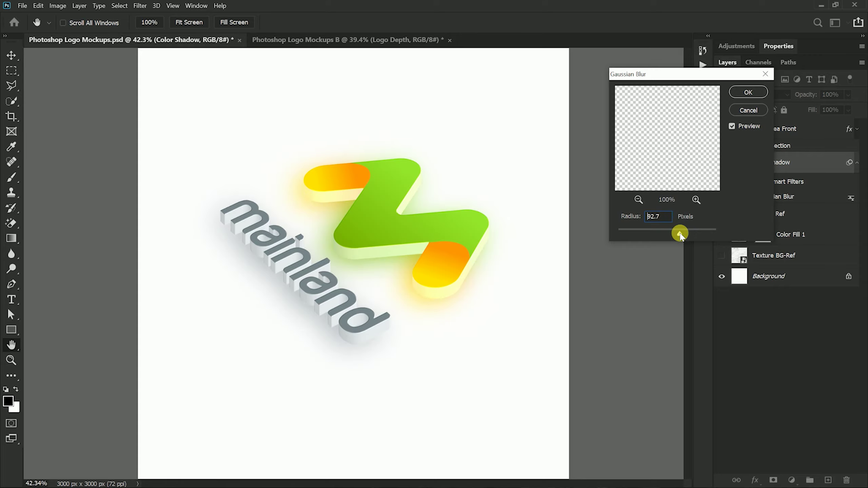
drag(680, 235, 681, 235)
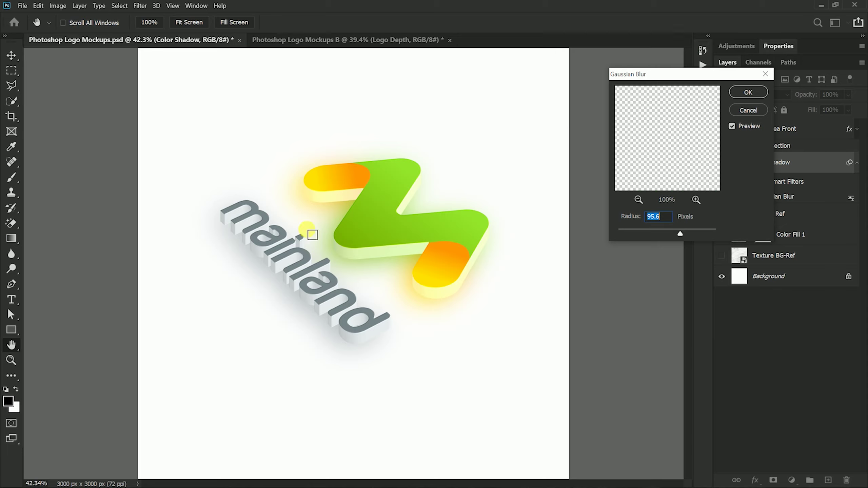
click(749, 91)
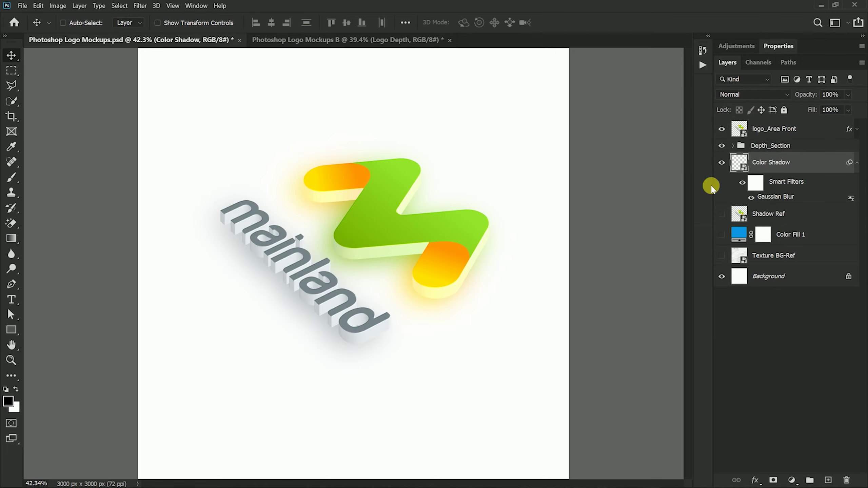
click(858, 161)
Duplicate the Shadow Ref layer and rename the copy Black Shadow.
click(768, 185)
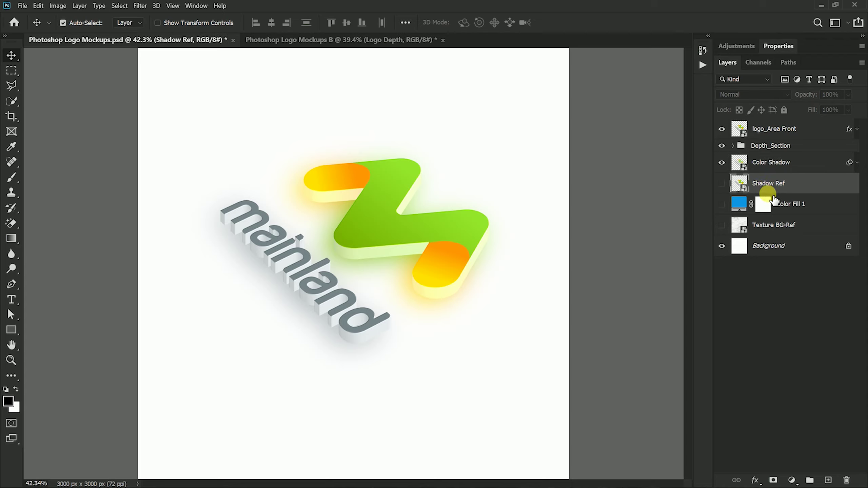
key(ctrl+j)
double_click(780, 185)
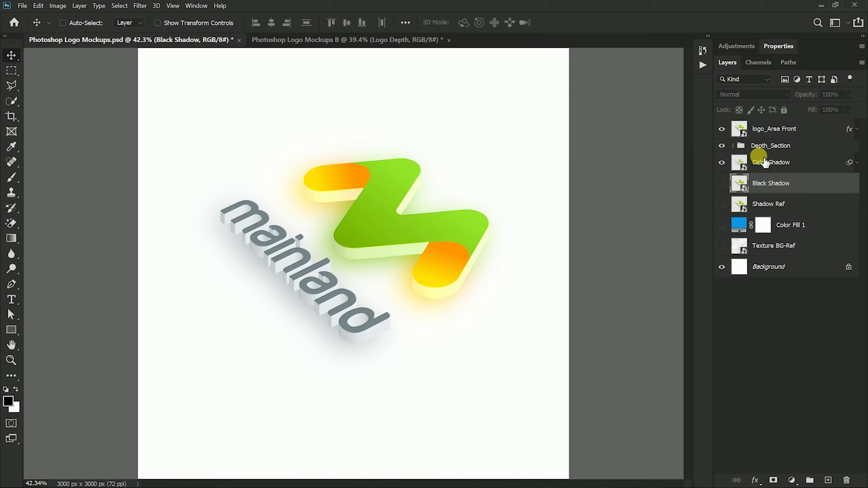
Expand the Depth_Section group and rename its lowest layer, logo_Area copy 25, as Bottom Shadow.
click(768, 146)
click(732, 145)
scroll(775, 337, down, 3)
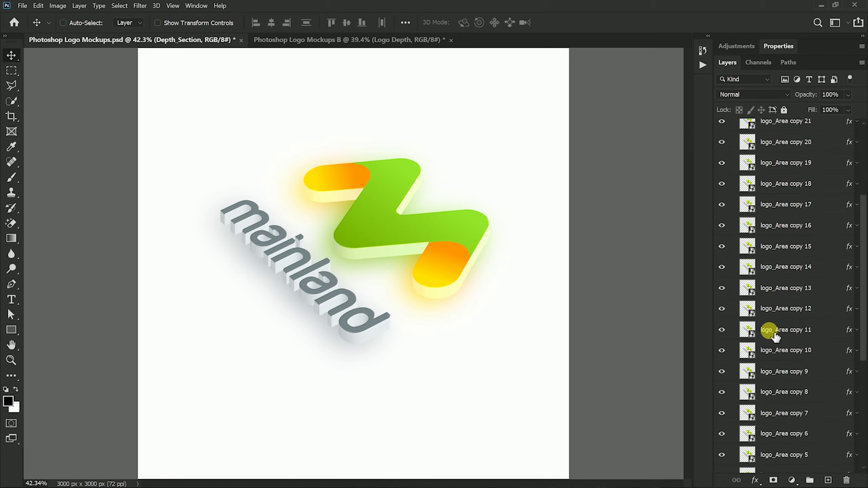
scroll(775, 337, down, 5)
double_click(801, 338)
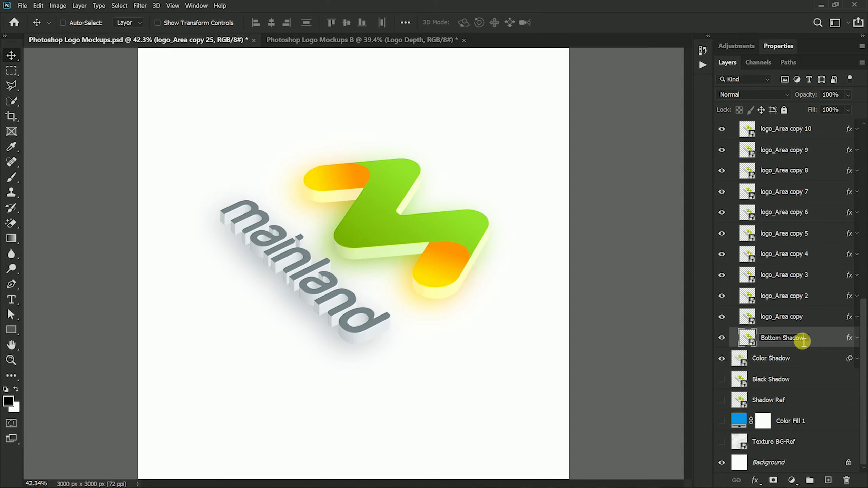
key(Return)
Add a black drop shadow to the Bottom Shadow layer with Normal blend mode, 100% opacity and 9 px size.
double_click(819, 338)
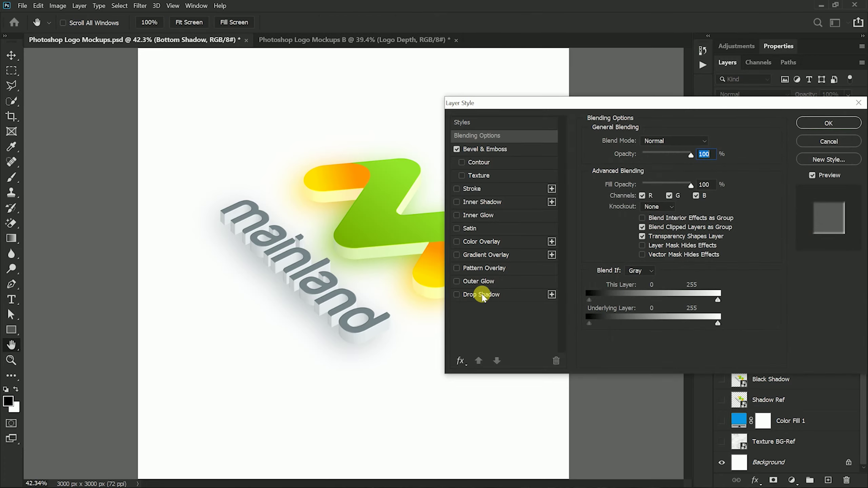
click(482, 295)
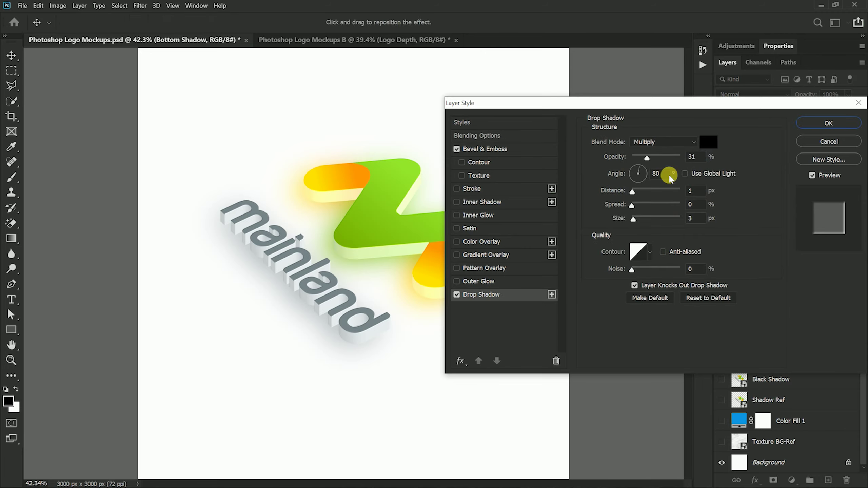
drag(646, 157, 688, 157)
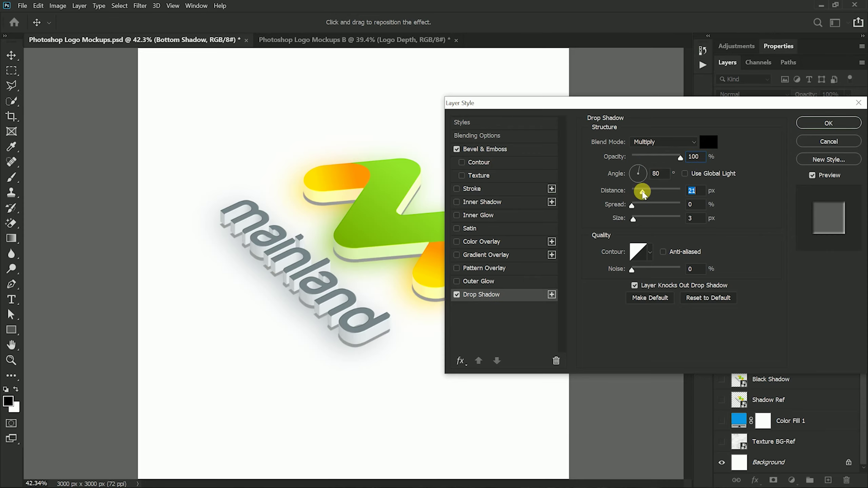
click(673, 142)
click(644, 140)
click(709, 141)
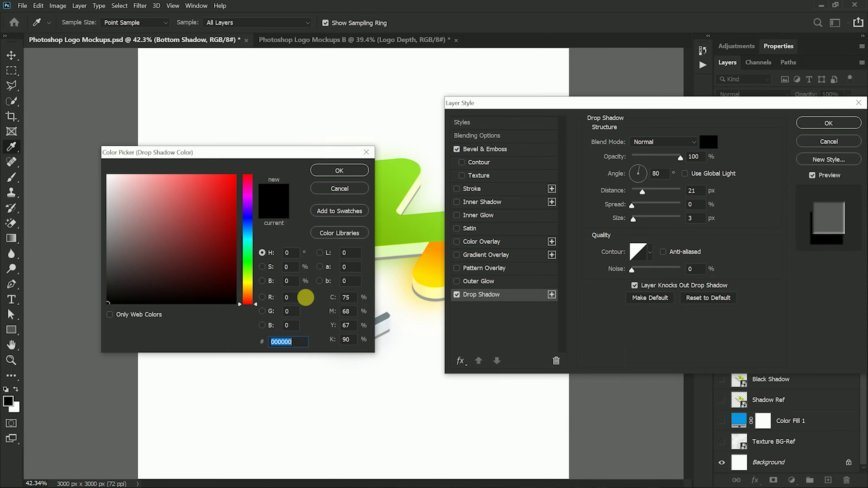
click(355, 171)
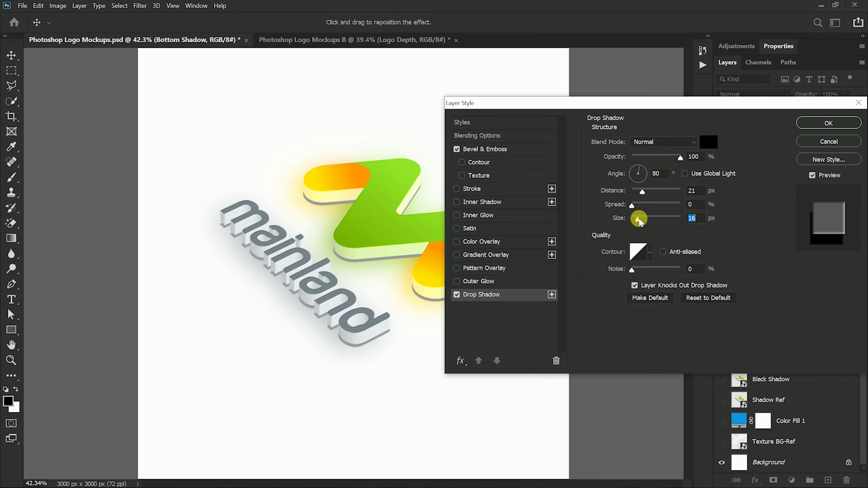
drag(639, 220, 636, 220)
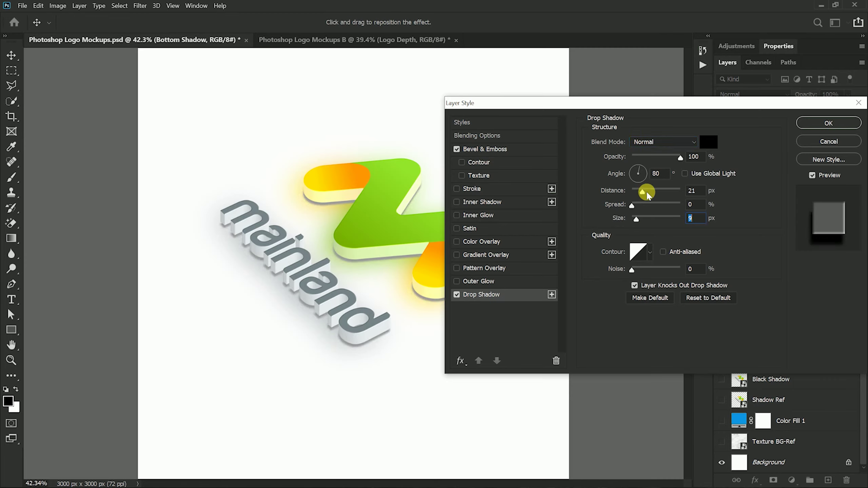
click(823, 123)
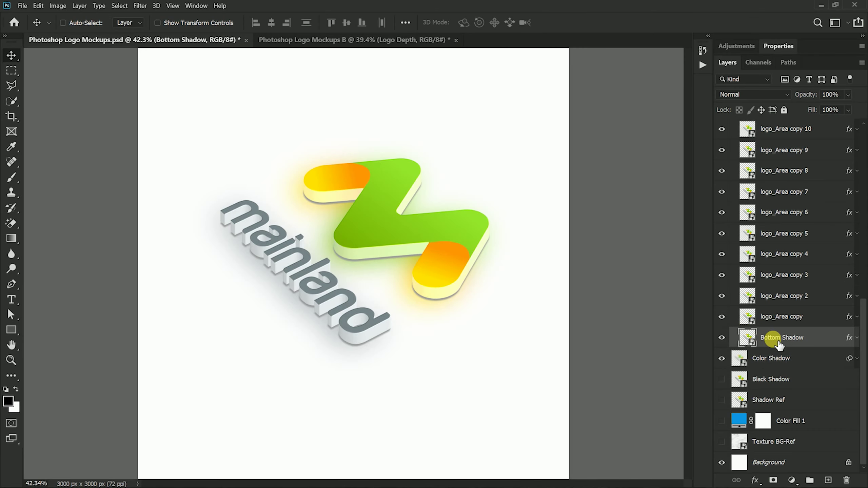
Send the Bottom Shadow layer backward out of the Depth_Section group and collapse the group.
click(81, 6)
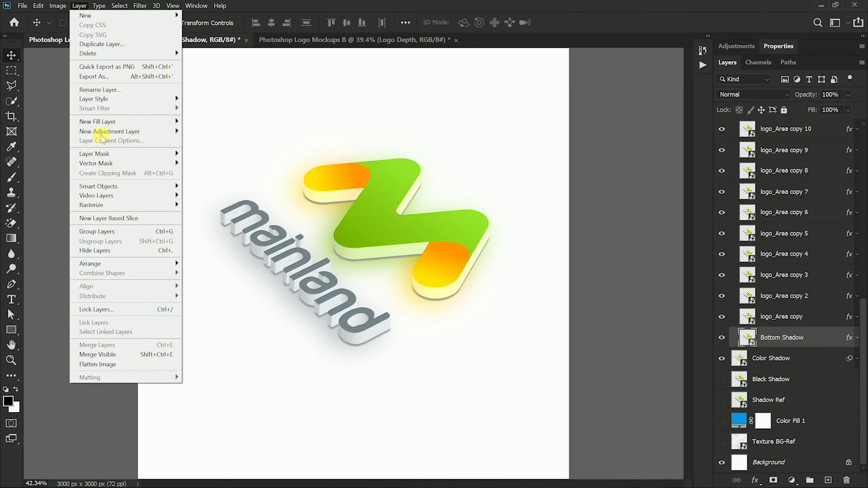
mouse_move(143, 267)
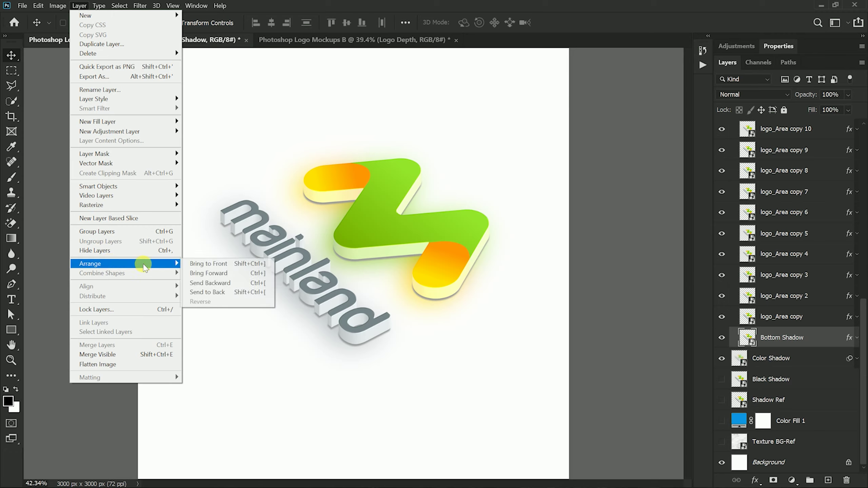
click(217, 283)
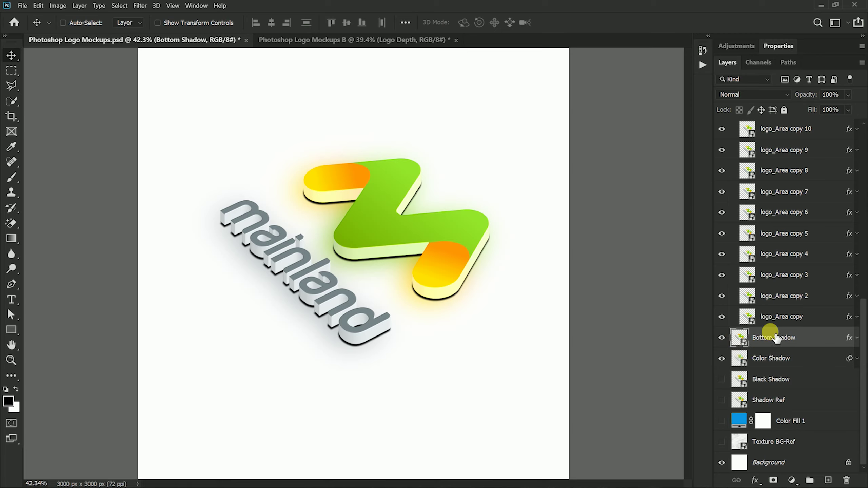
scroll(781, 263, up, 10)
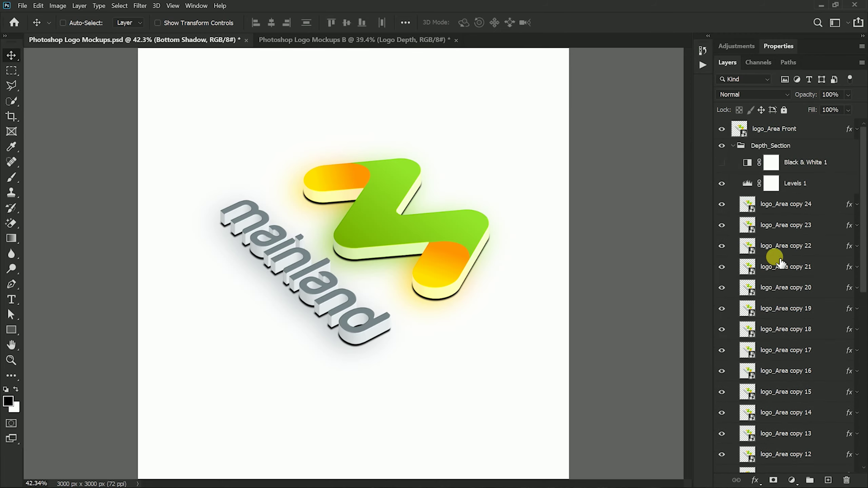
click(732, 145)
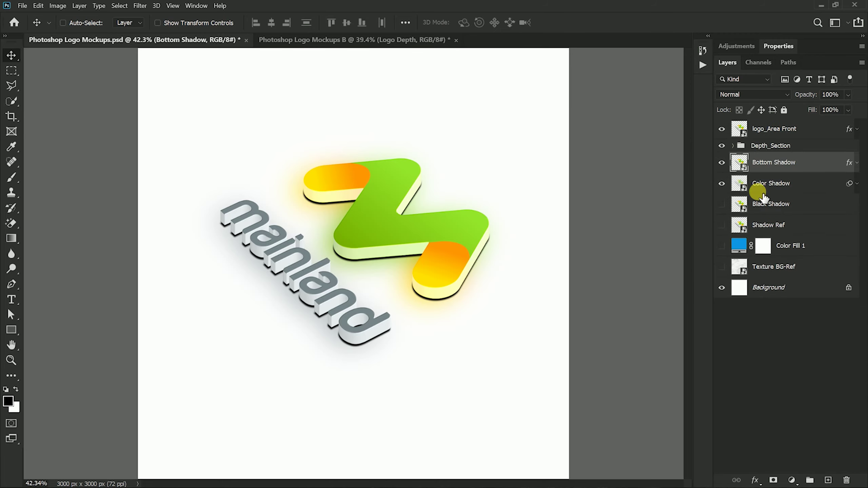
Compare the logo with and without Bottom Shadow, and set its drop shadow to 29% opacity, 15 px distance and 24 px size.
click(721, 163)
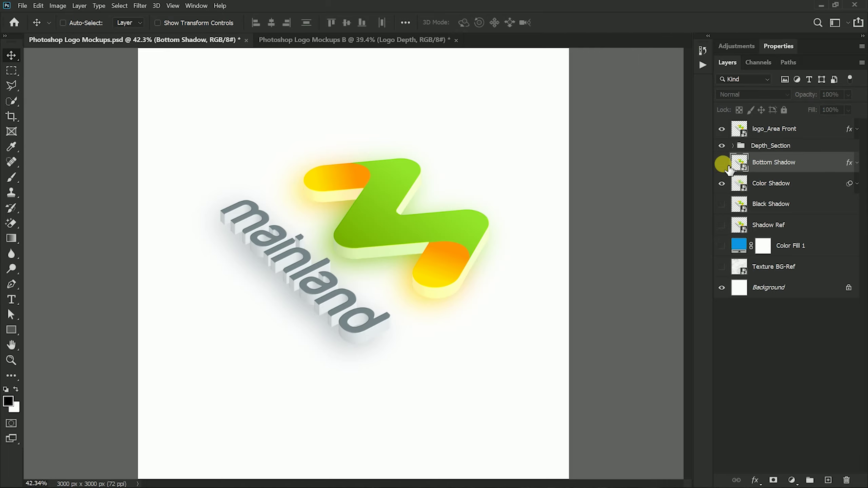
click(722, 163)
click(807, 163)
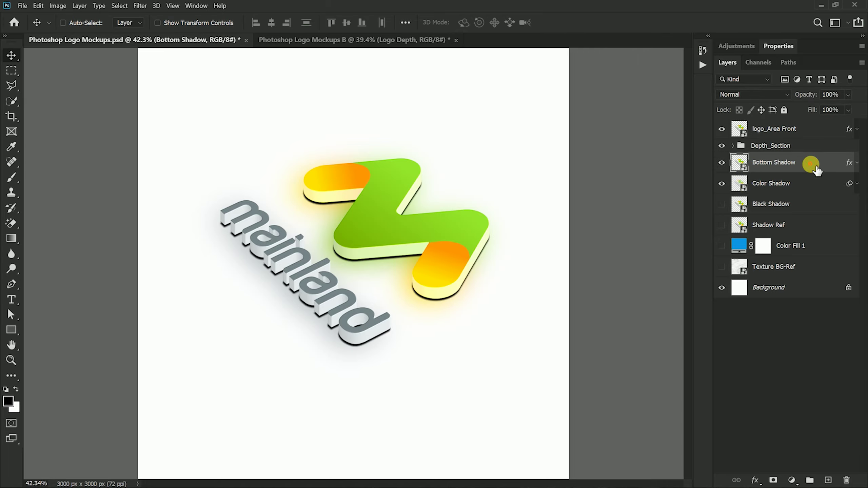
click(480, 306)
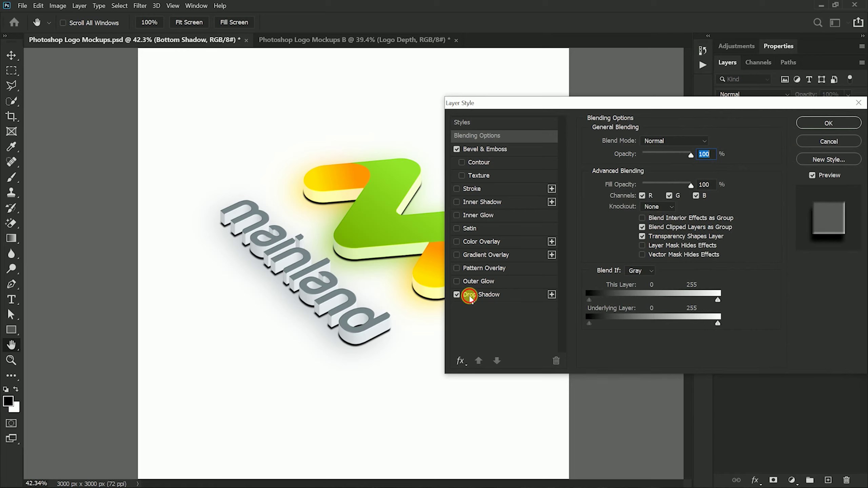
click(470, 296)
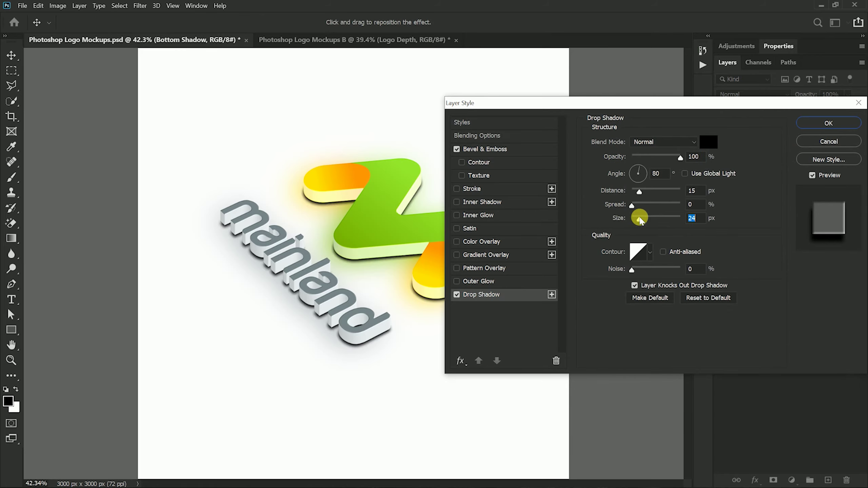
drag(636, 220, 636, 219)
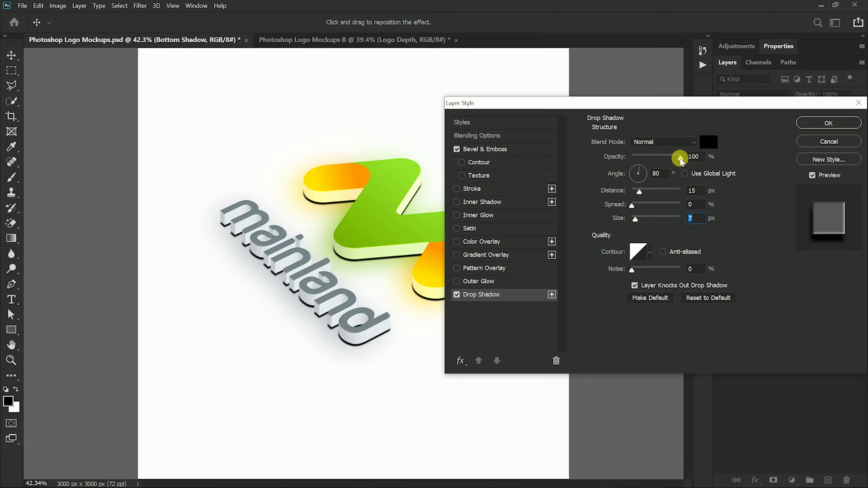
drag(680, 159, 637, 163)
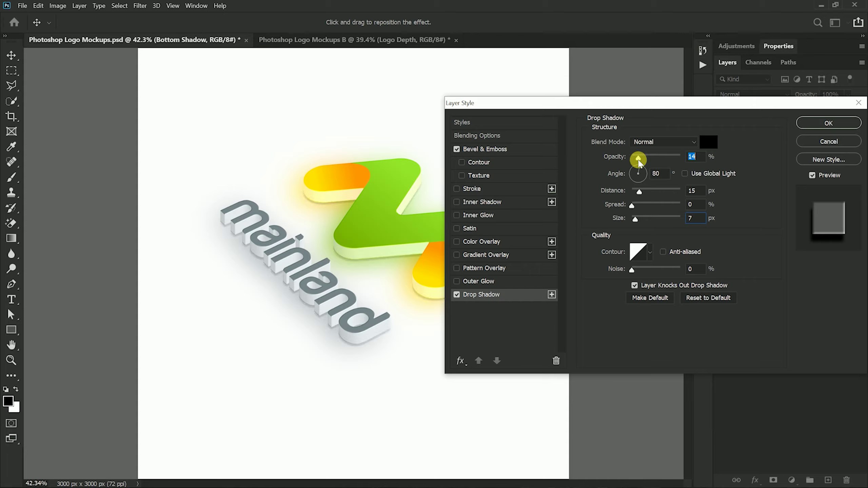
click(636, 220)
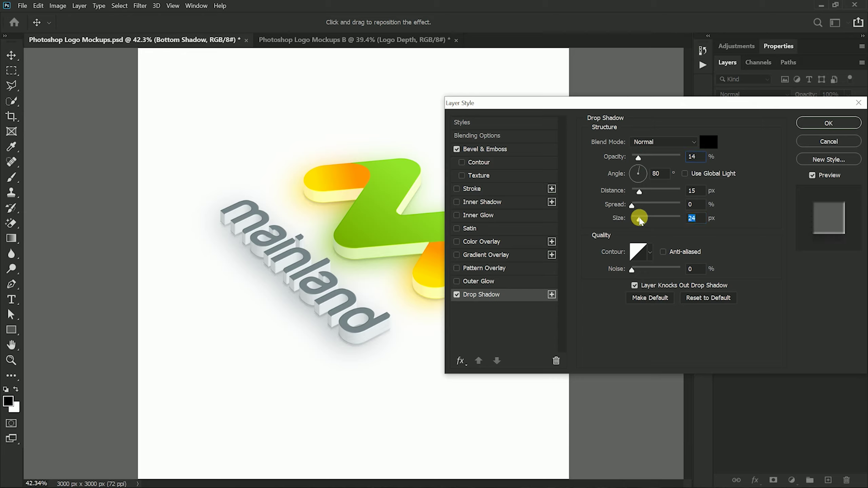
click(642, 192)
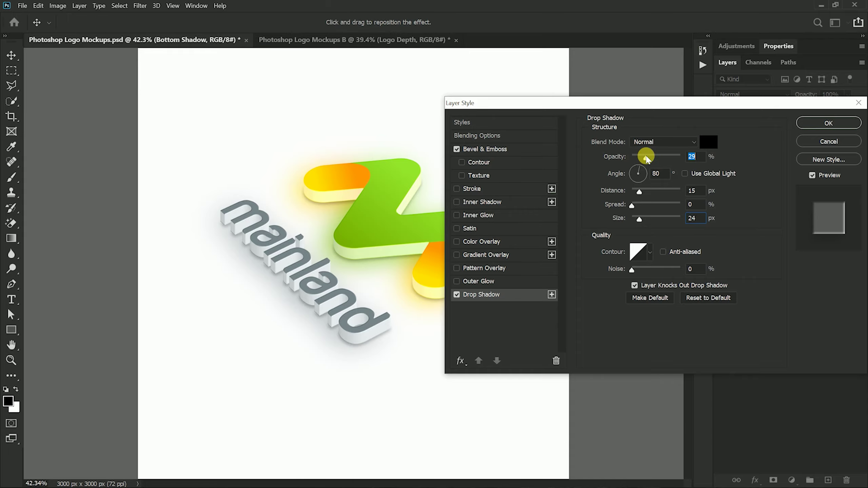
click(822, 124)
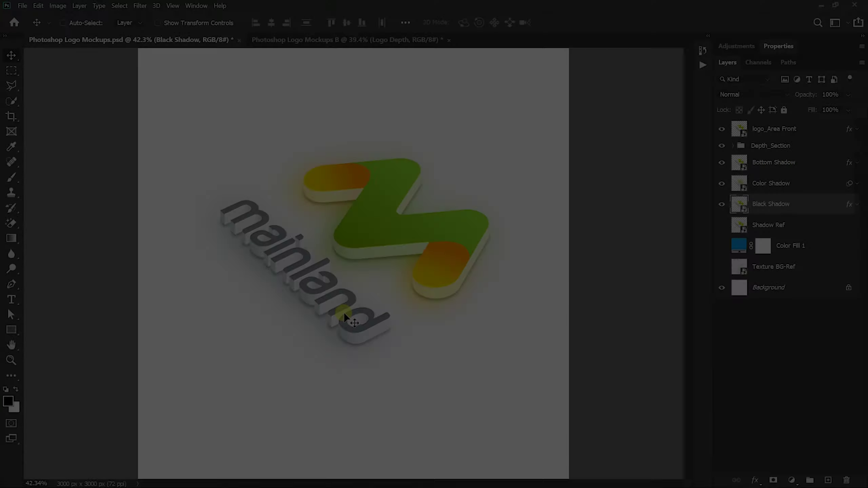
Shift the Black Shadow layer slightly down and to the left, and apply a Motion Blur with an 18° angle and 534 px distance.
drag(344, 312, 335, 321)
click(140, 5)
mouse_move(178, 112)
click(288, 169)
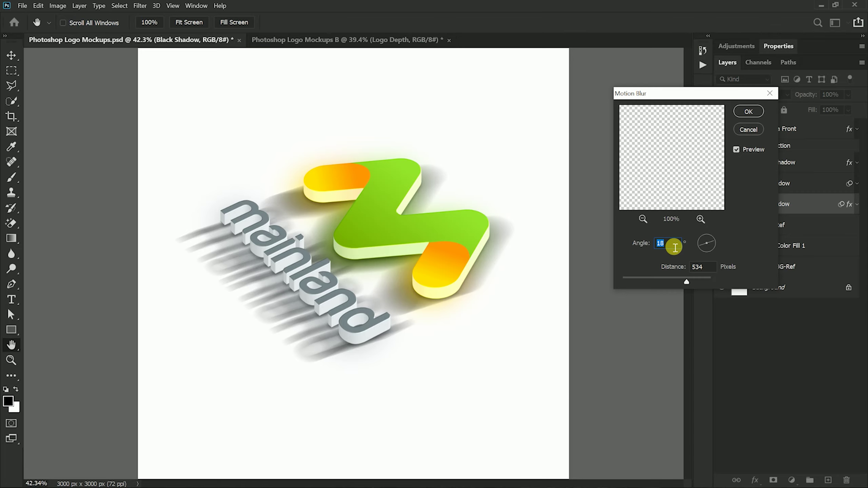
click(748, 112)
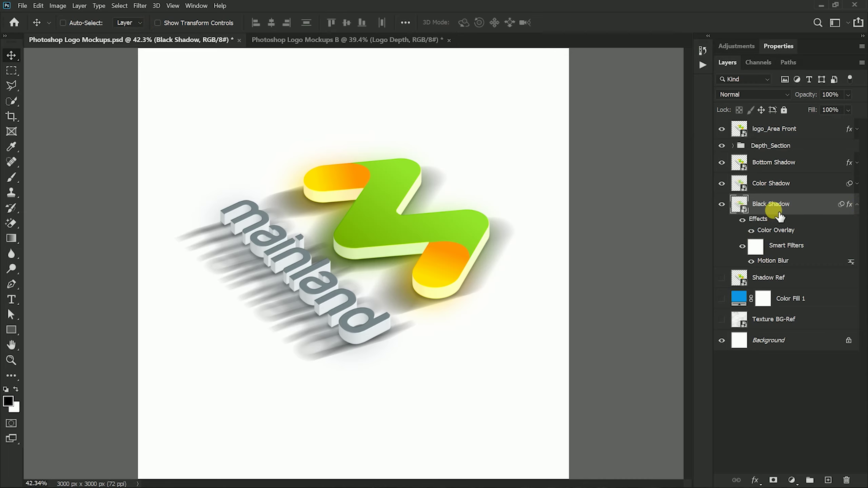
Add a layer mask to Black Shadow and prepare a soft brush from General Brushes at 978 px.
click(774, 481)
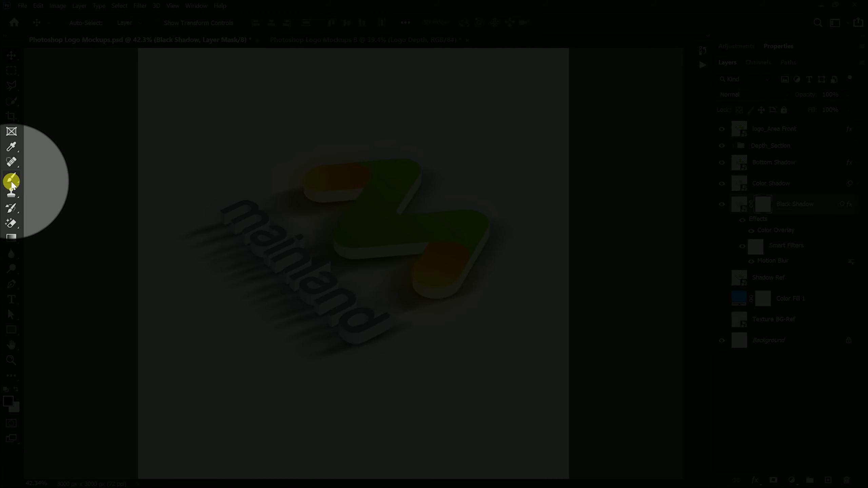
right_click(12, 183)
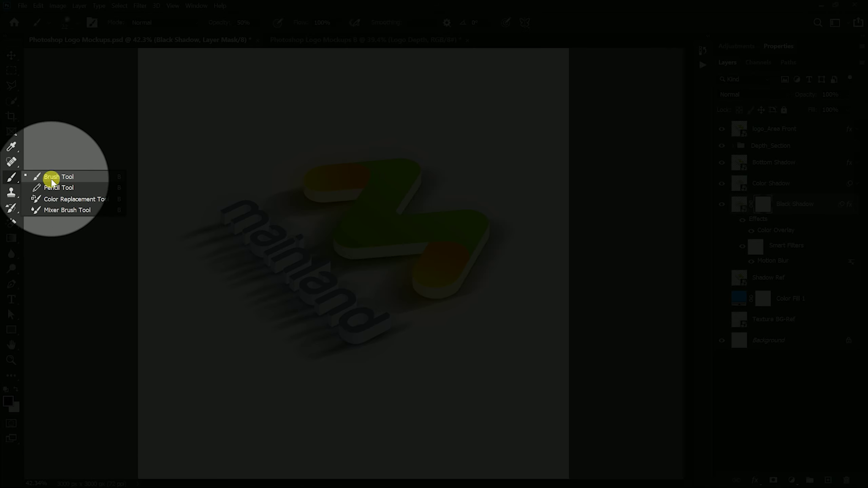
click(51, 175)
right_click(323, 202)
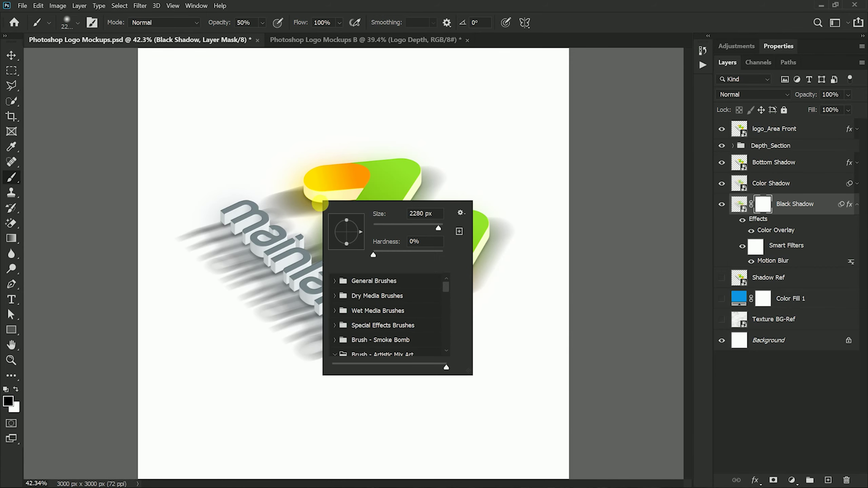
drag(443, 224, 434, 229)
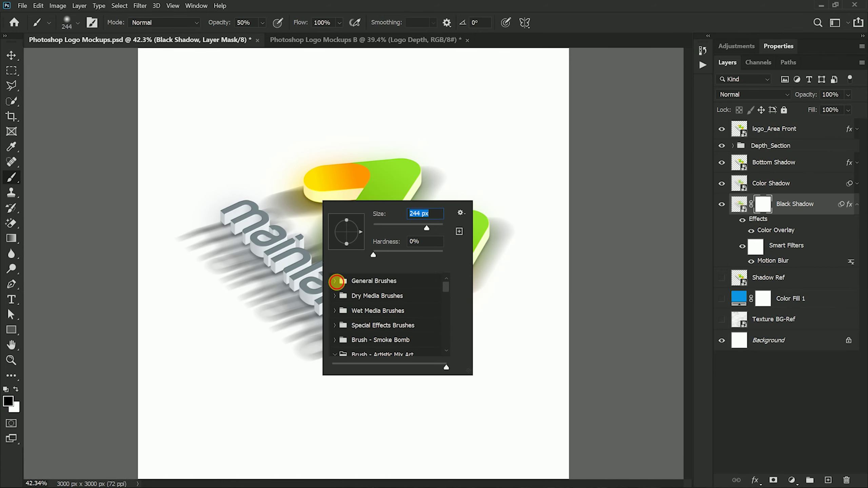
click(335, 281)
double_click(354, 300)
drag(342, 219, 353, 248)
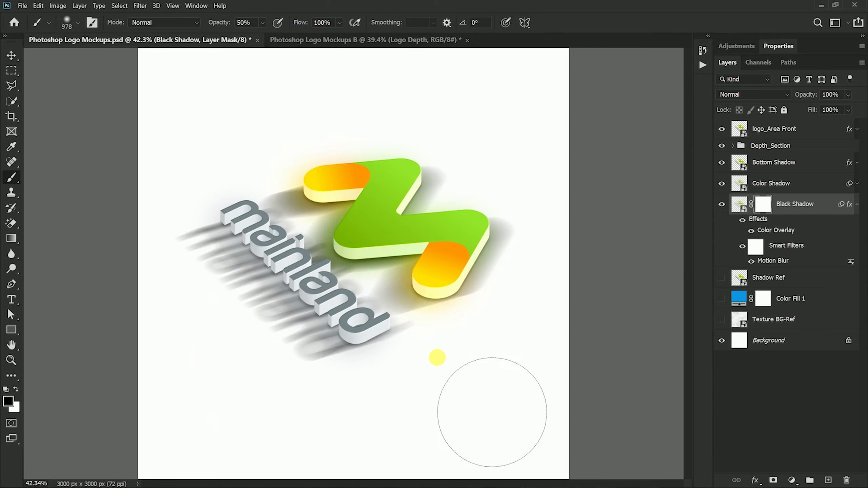
Paint black on the Black Shadow mask to hide the shadow around the M symbol and between it and the mainland text.
drag(437, 358, 457, 344)
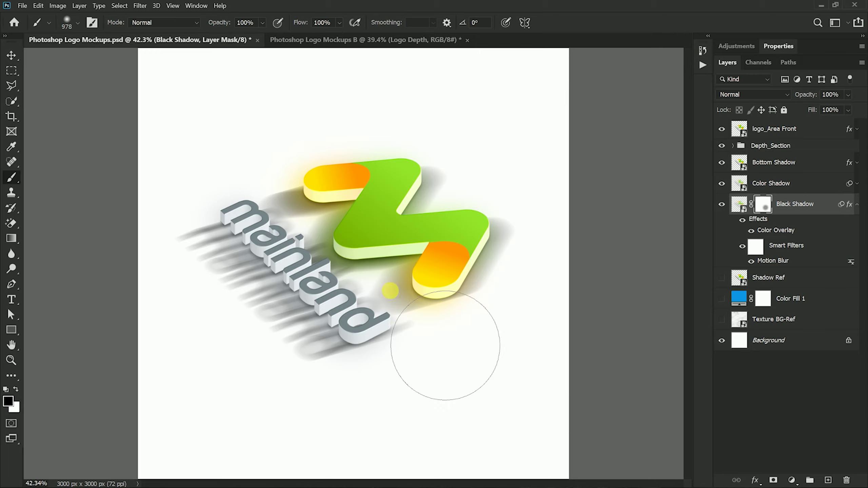
drag(387, 290, 417, 345)
mouse_move(520, 291)
mouse_down()
mouse_move(504, 267)
mouse_move(521, 252)
mouse_move(527, 283)
mouse_move(523, 222)
mouse_move(431, 182)
mouse_move(444, 161)
mouse_move(494, 166)
mouse_up()
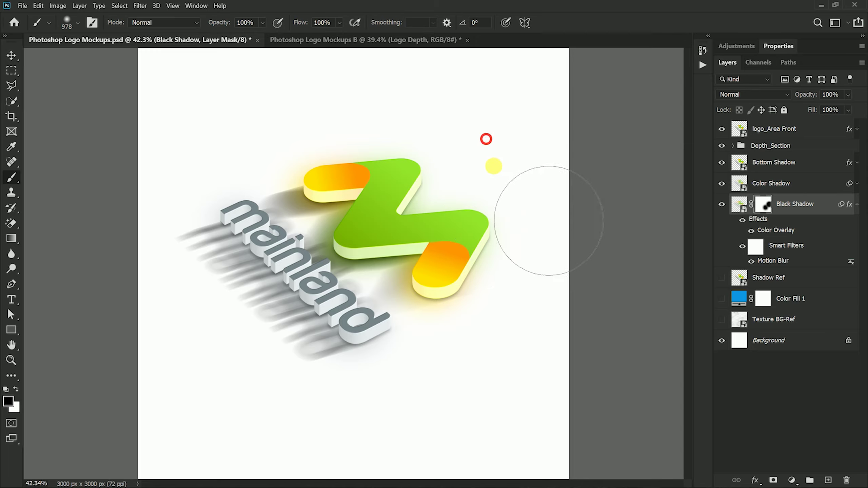
mouse_move(313, 243)
mouse_down()
mouse_move(270, 243)
mouse_move(263, 356)
mouse_move(362, 308)
mouse_move(365, 301)
mouse_move(327, 278)
mouse_move(334, 268)
mouse_up()
alt+right_click(358, 283)
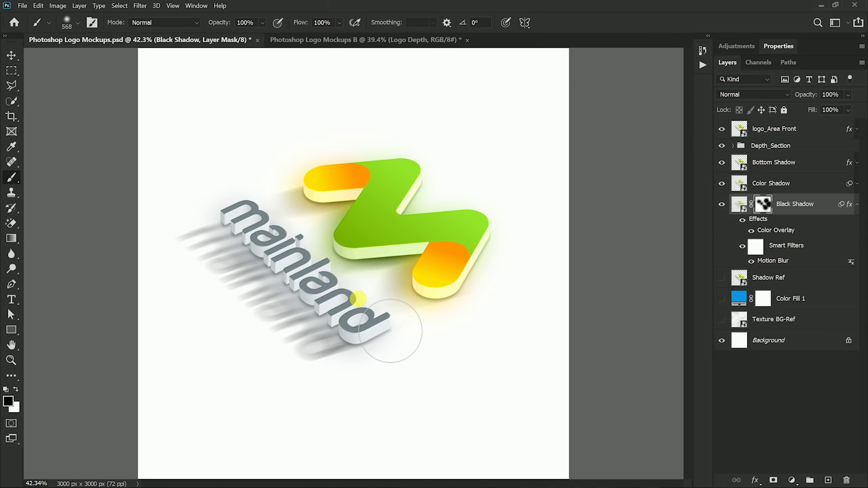
drag(357, 298, 344, 299)
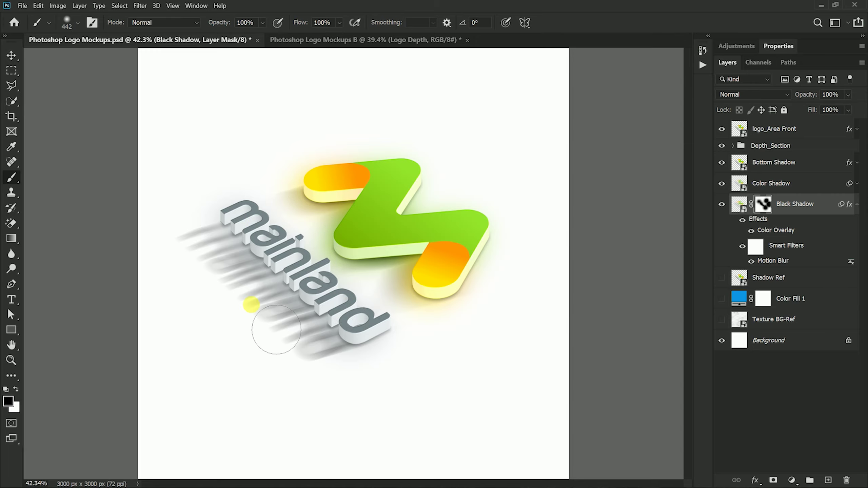
Enlarge the brush beyond 833 px and fade the outer ends of the mainland text's shadow on the Black Shadow mask.
drag(285, 360, 325, 362)
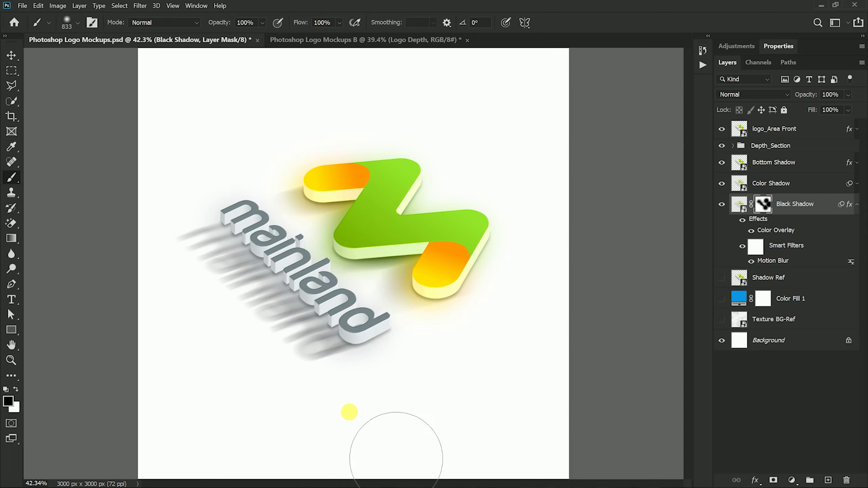
drag(349, 411, 383, 420)
mouse_move(215, 336)
mouse_down()
mouse_move(126, 253)
mouse_move(186, 303)
mouse_move(143, 255)
mouse_move(191, 325)
mouse_move(253, 388)
mouse_move(209, 374)
mouse_up()
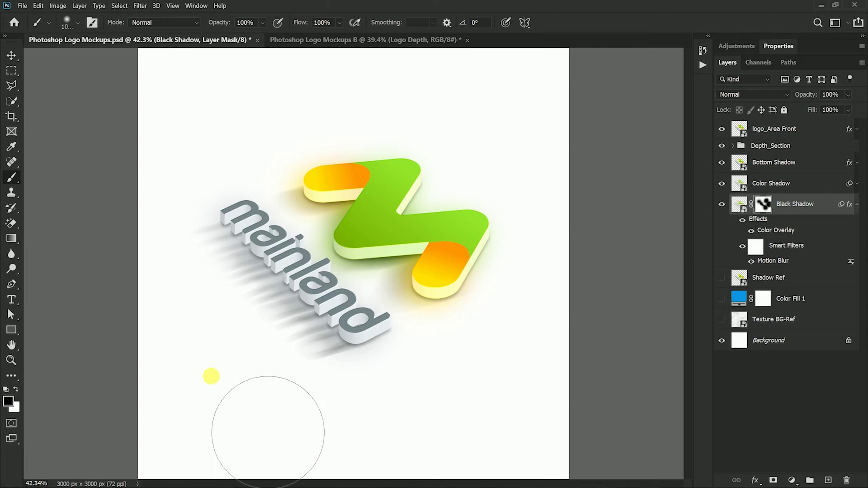
Apply a Gaussian Blur with a 12.5-pixel radius to the Black Shadow smart object.
click(739, 204)
click(140, 5)
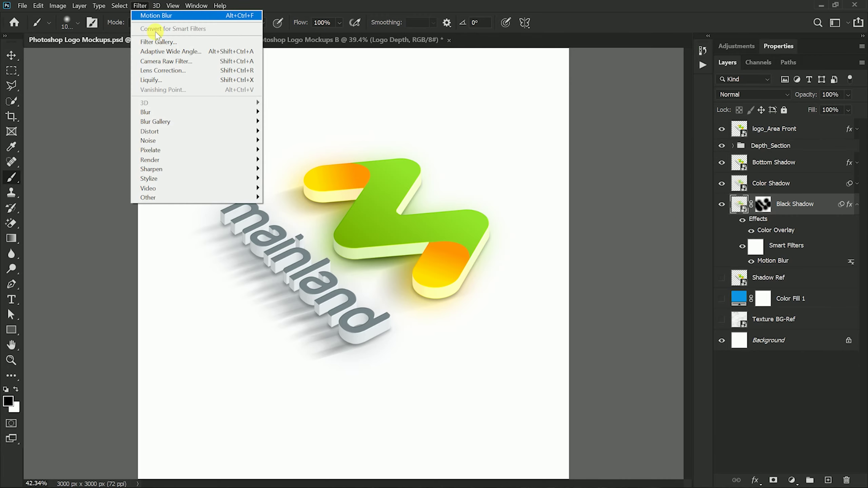
mouse_move(188, 117)
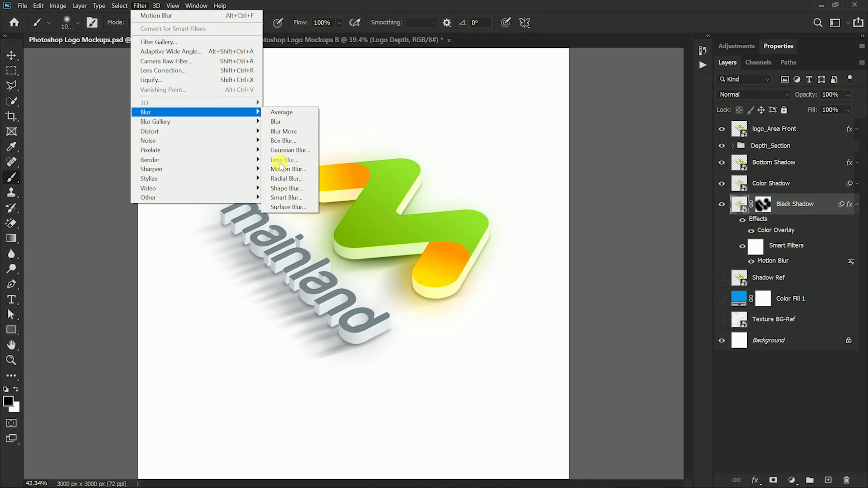
click(284, 151)
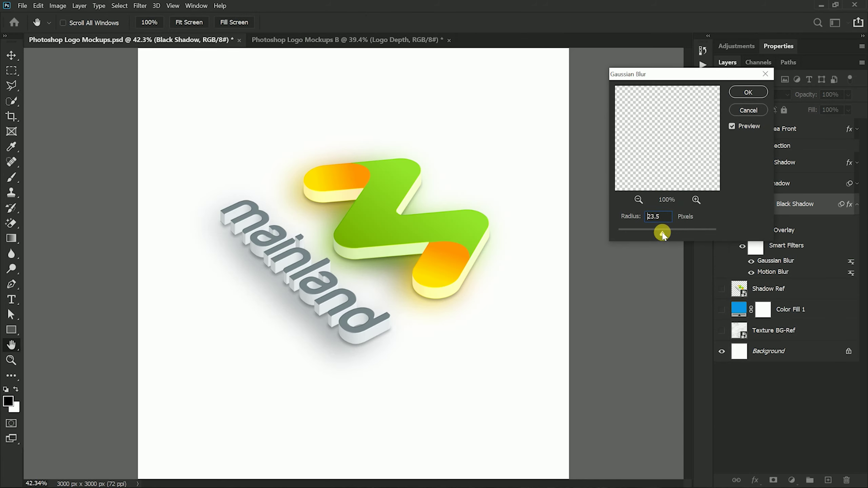
click(663, 233)
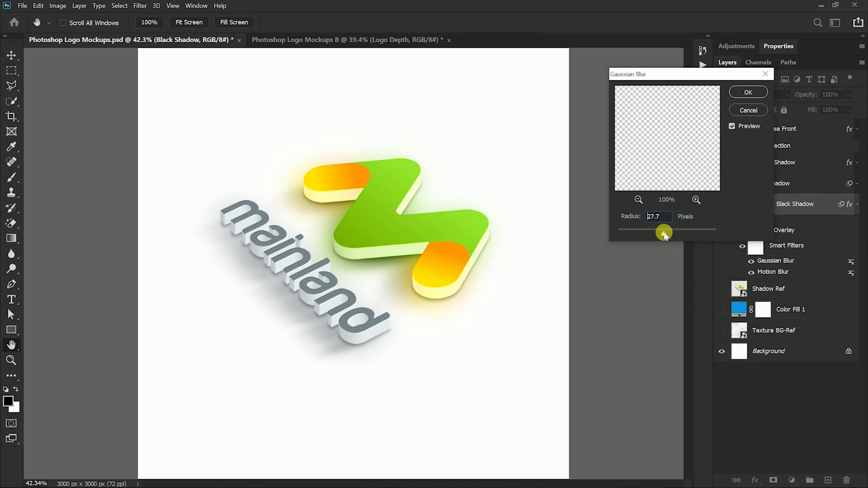
drag(665, 234, 656, 235)
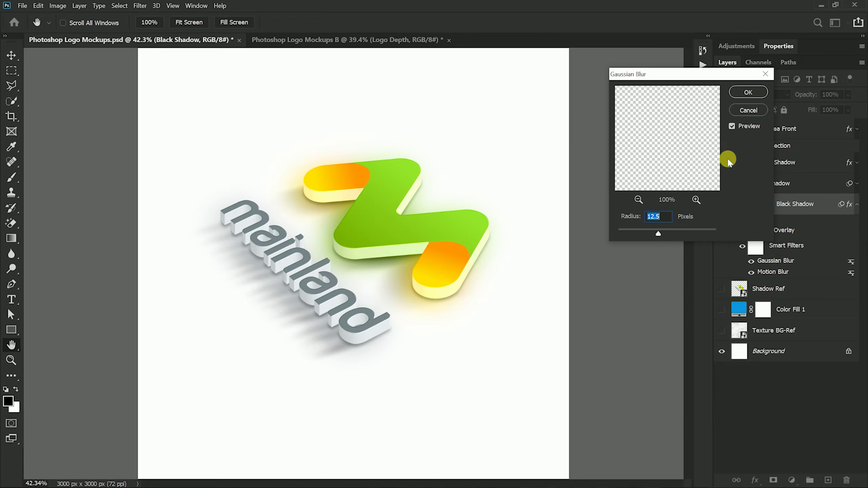
click(756, 90)
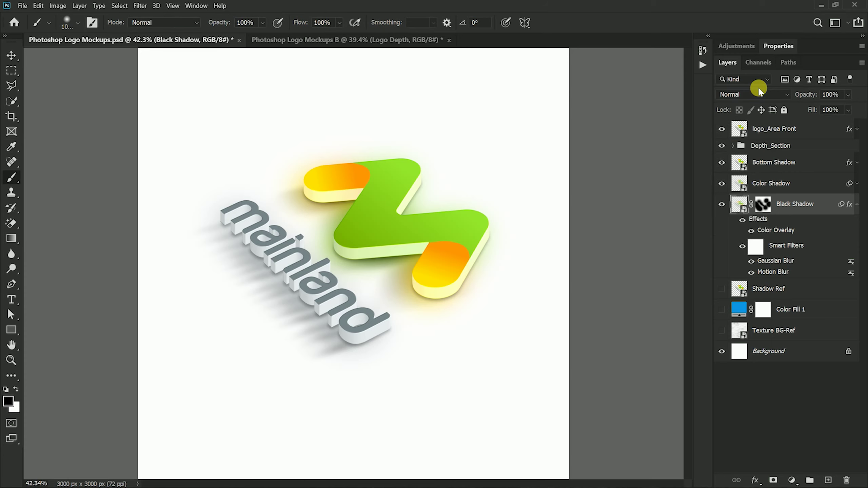
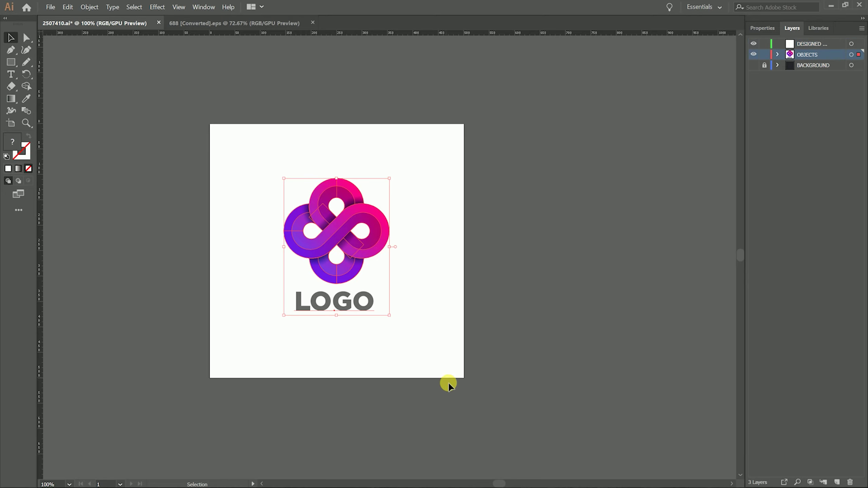
Select the pink and purple LOGO artwork in Illustrator, and open the logo_Area Front smart object's contents in Photoshop.
key(a)
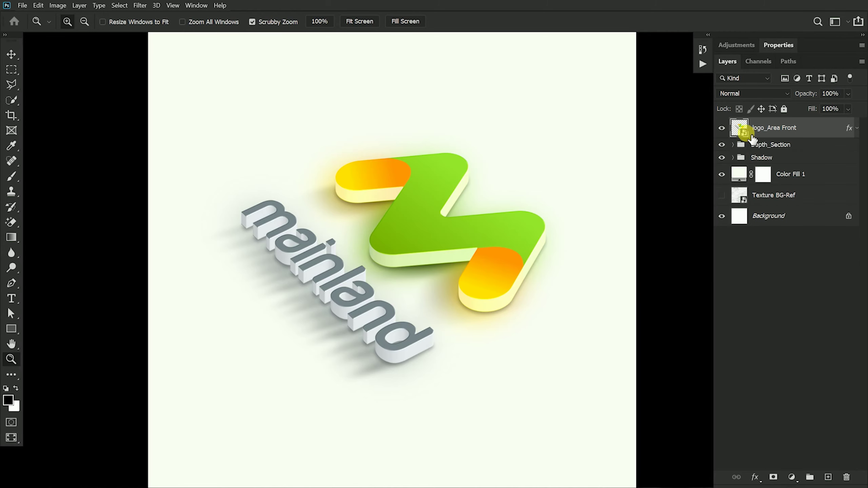
right_click(767, 132)
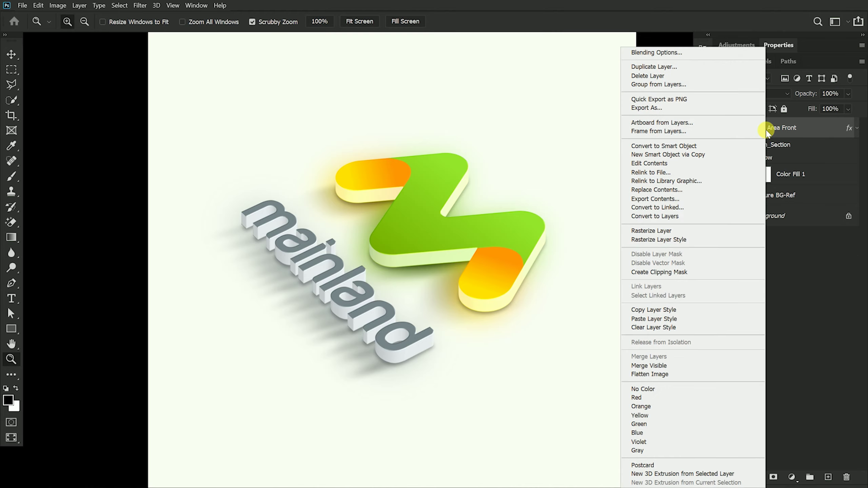
click(697, 164)
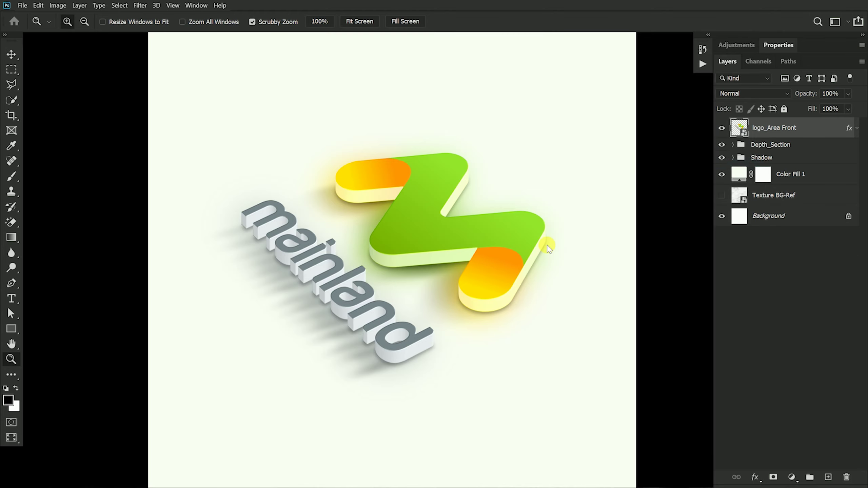
Hide the existing logo layer, and paste the LOGO artwork as pixels in the centre of the canvas.
click(721, 129)
key(ctrl+v)
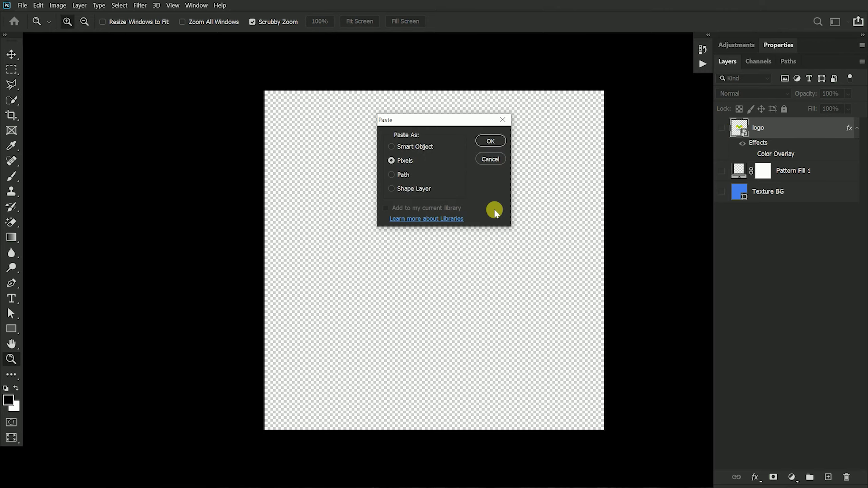
click(492, 141)
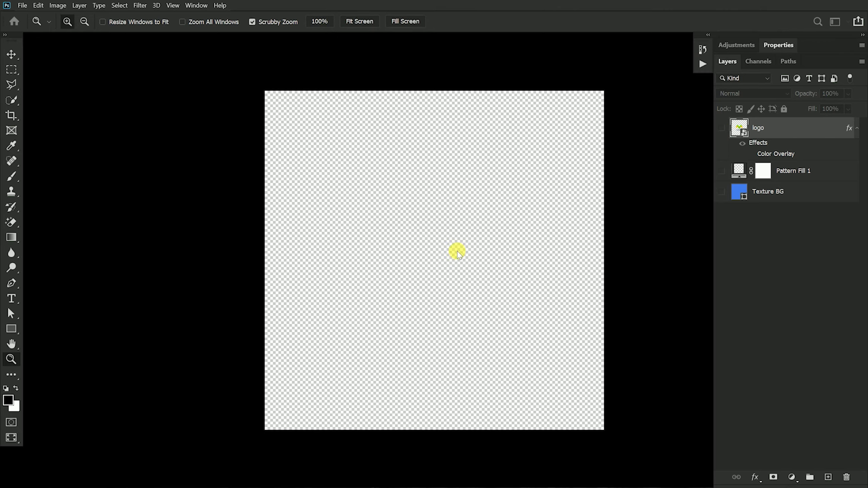
drag(451, 282, 505, 318)
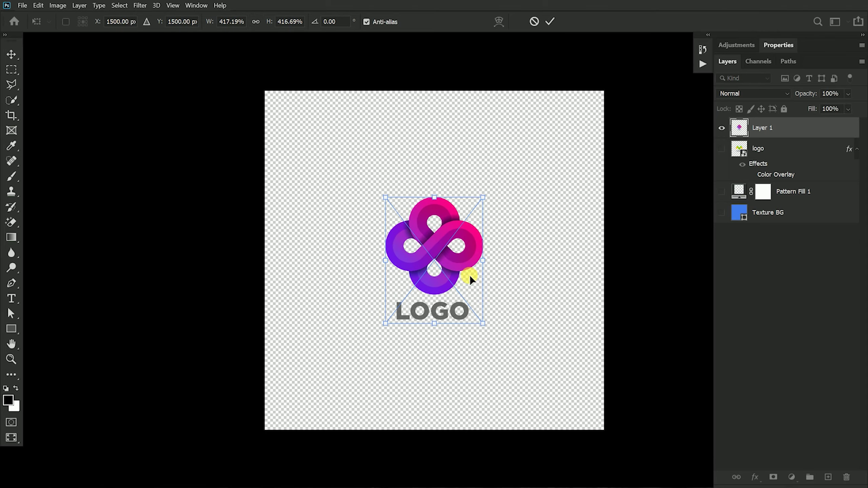
key(Return)
key(z)
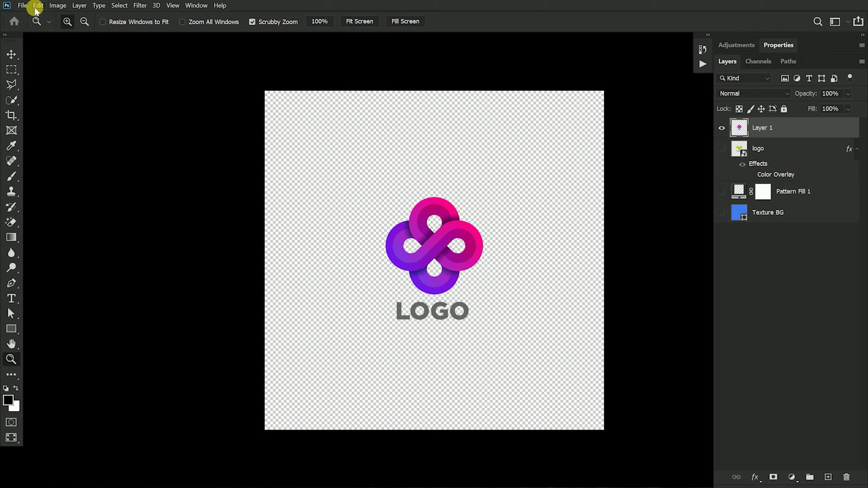
Save the edited smart object contents and close that document.
click(22, 5)
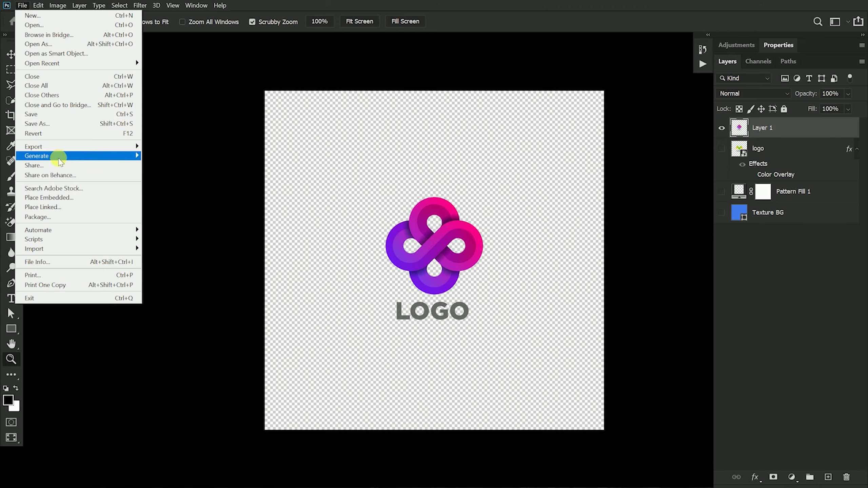
click(58, 114)
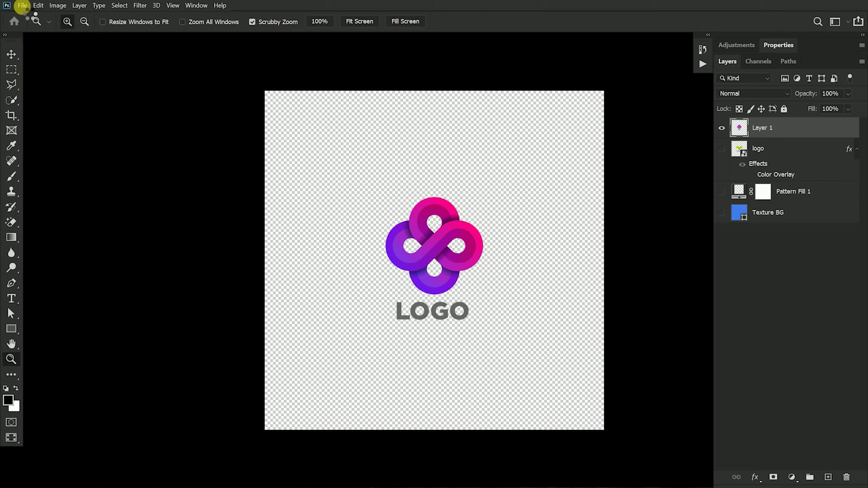
click(22, 6)
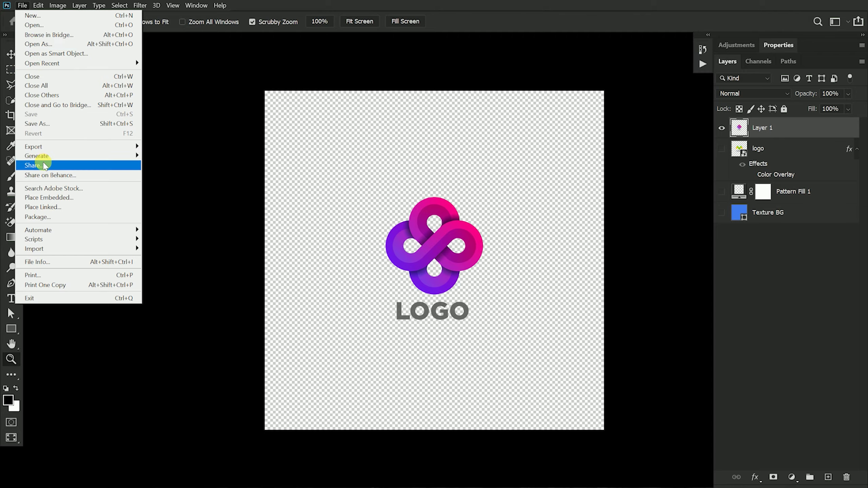
click(34, 76)
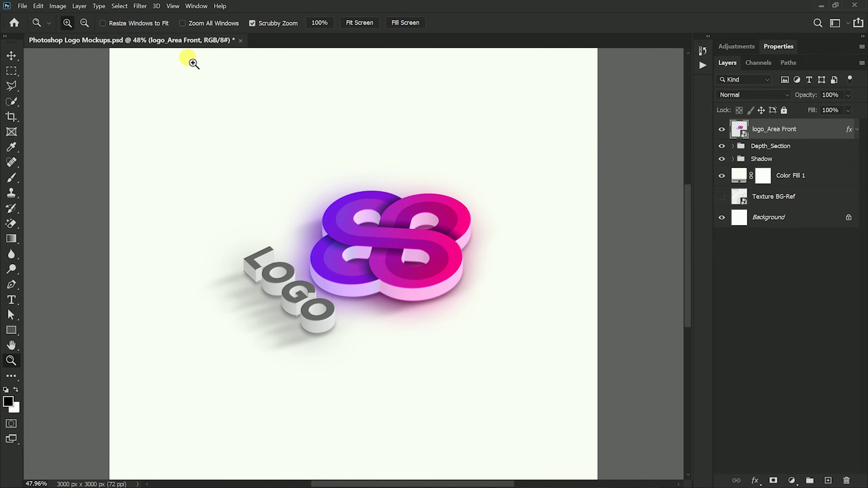
Inspect the updated mockup with and without the Shadow group, and expand the group.
key(f)
drag(323, 249, 339, 269)
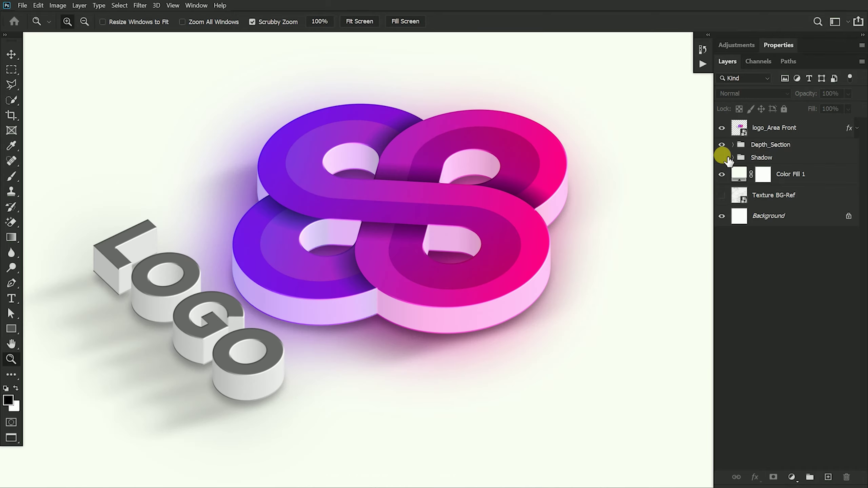
click(722, 157)
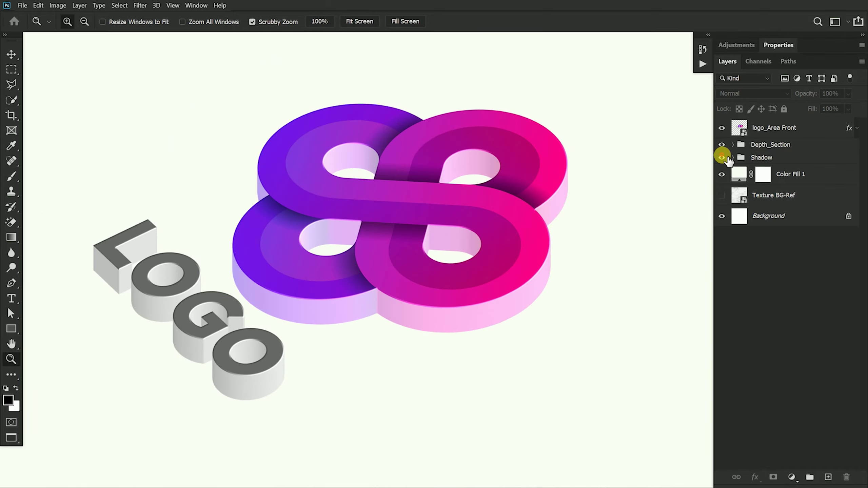
click(733, 157)
click(729, 174)
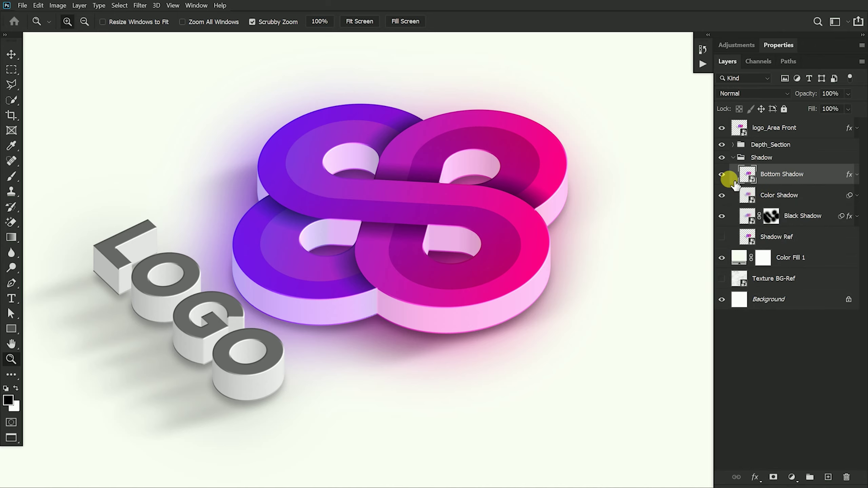
Compare the mockup with and without the Color Shadow layer.
click(765, 196)
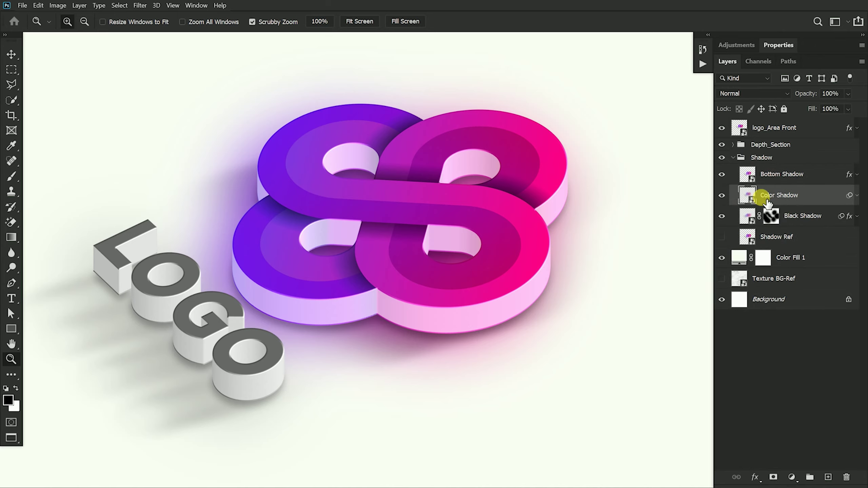
click(723, 196)
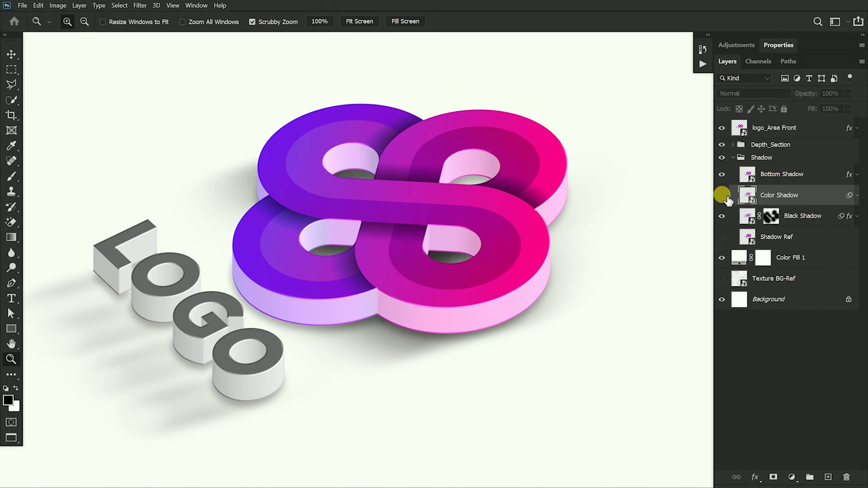
click(722, 196)
Compare the mockup with and without Black Shadow, and set that layer's opacity to 50%.
click(770, 217)
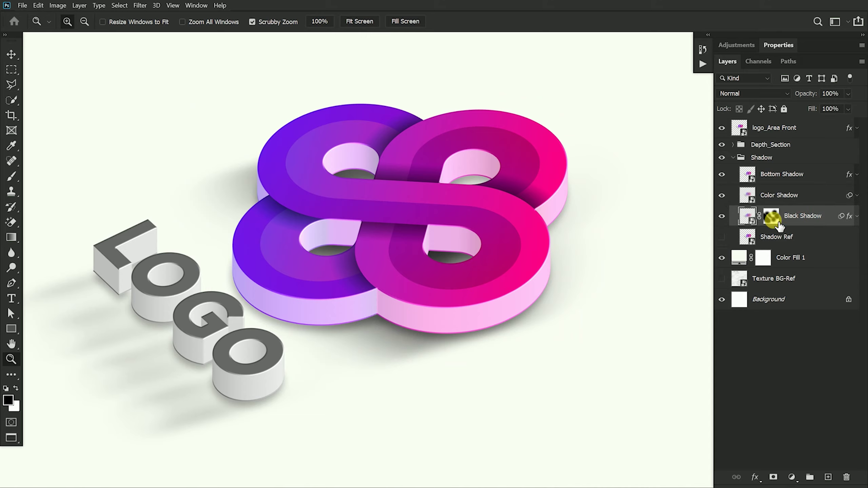
click(724, 216)
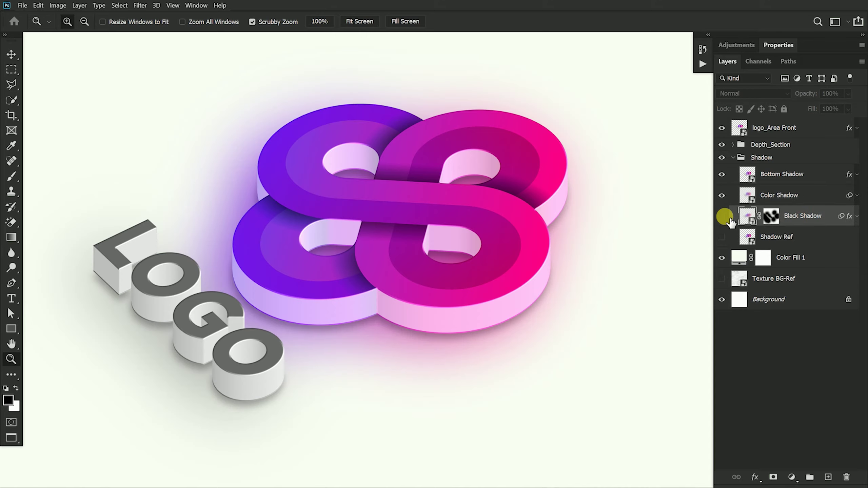
click(723, 216)
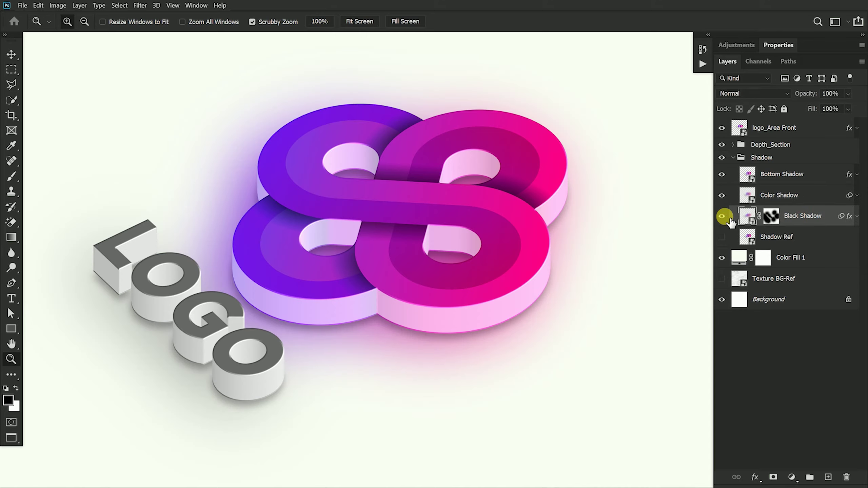
click(850, 94)
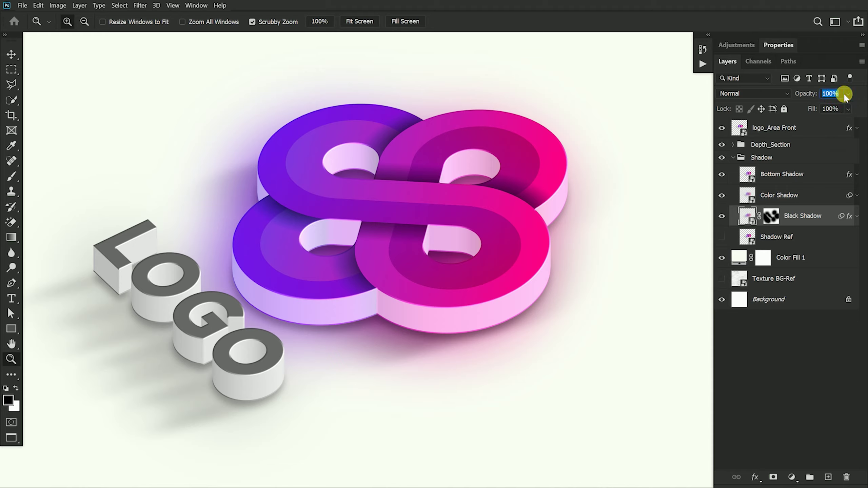
text(50)
click(845, 95)
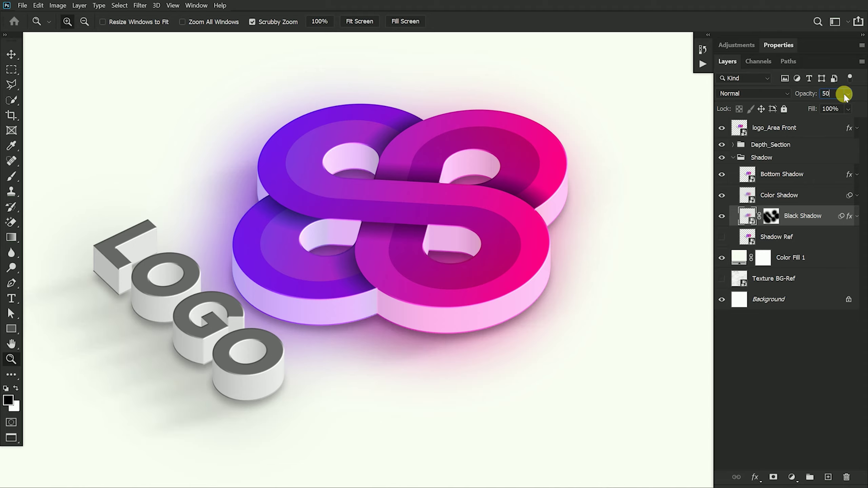
Compare the mockup with and without the Bottom Shadow layer, and leave that layer visible.
click(767, 195)
click(729, 175)
click(723, 174)
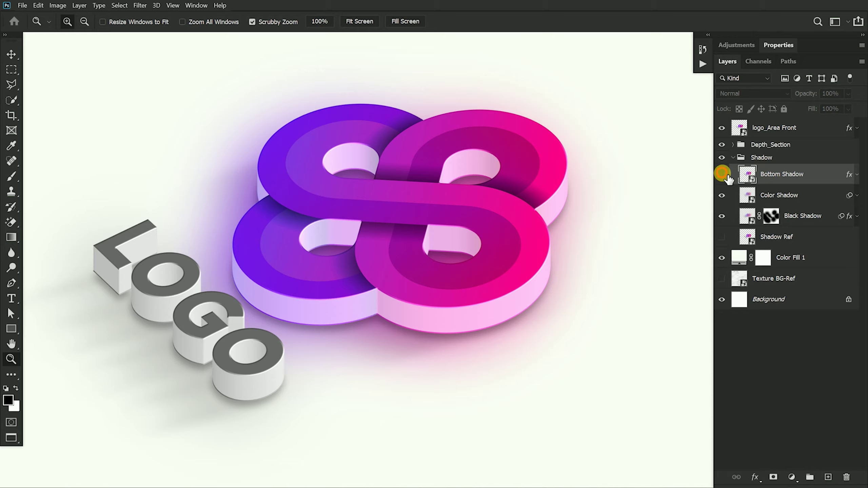
click(722, 174)
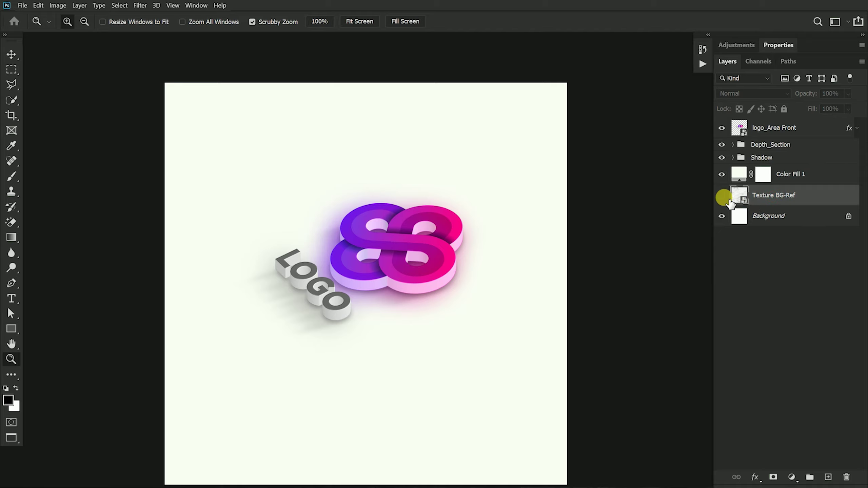
Show the Texture BG-Ref layer and hide Color Fill 1 to put the logo on the marble background.
click(722, 195)
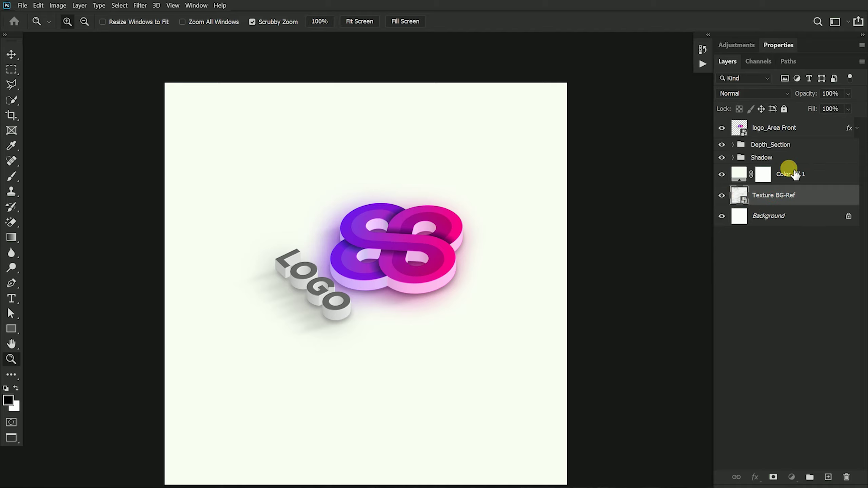
click(783, 175)
click(722, 175)
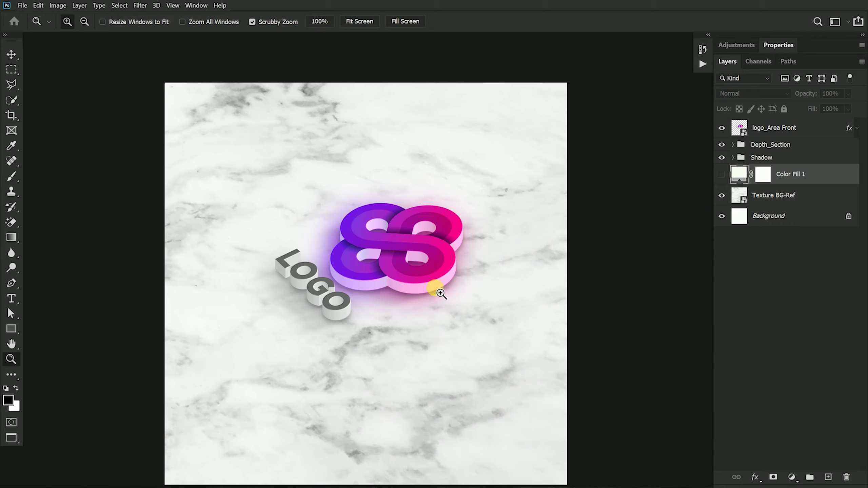
right_click(507, 296)
click(523, 294)
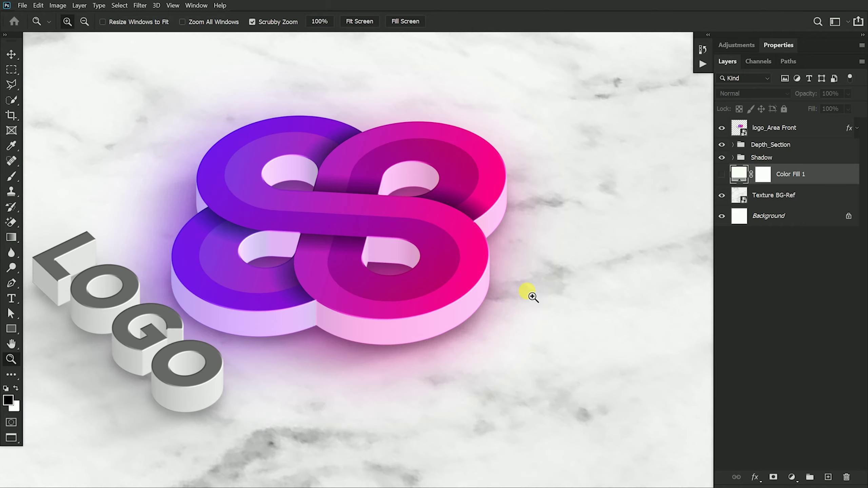
drag(523, 291, 504, 300)
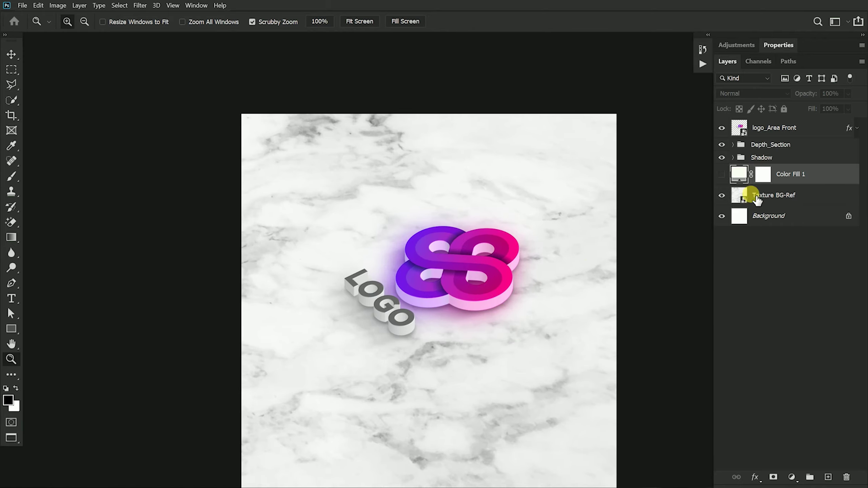
drag(562, 260, 482, 227)
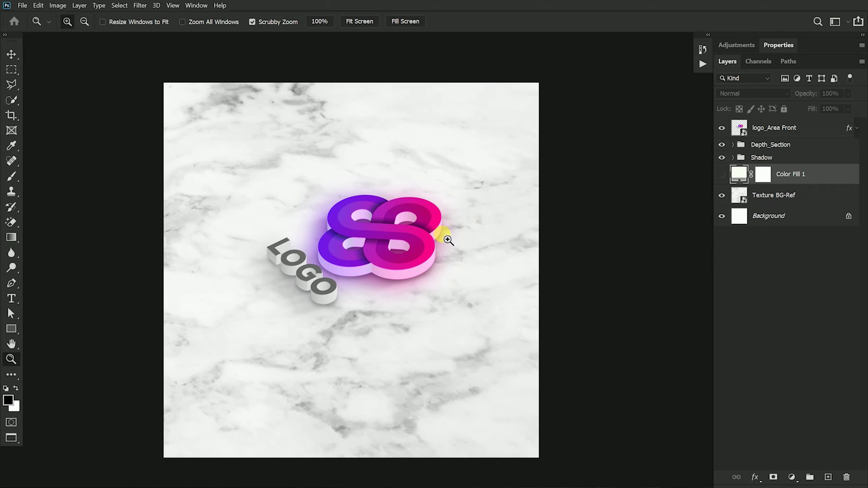
Select logo_Area Front with the Depth_Section and Shadow groups, and move them about 54 px left and 130 px down.
click(774, 160)
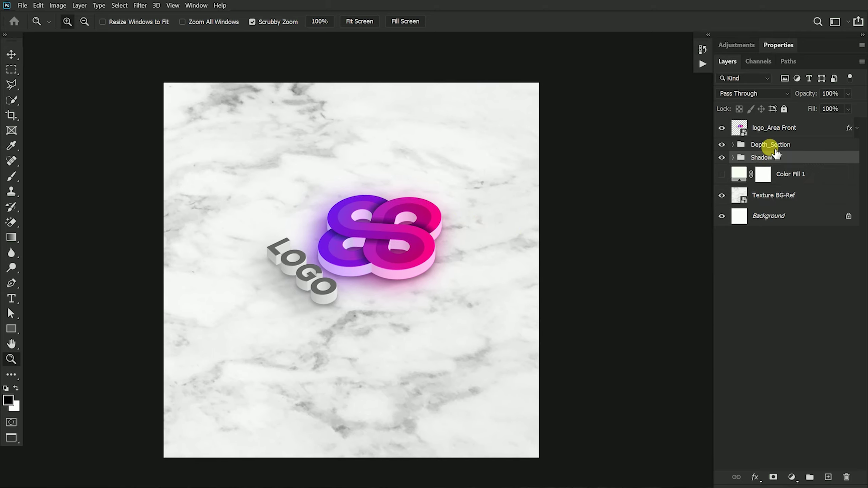
shift+click(771, 129)
key(v)
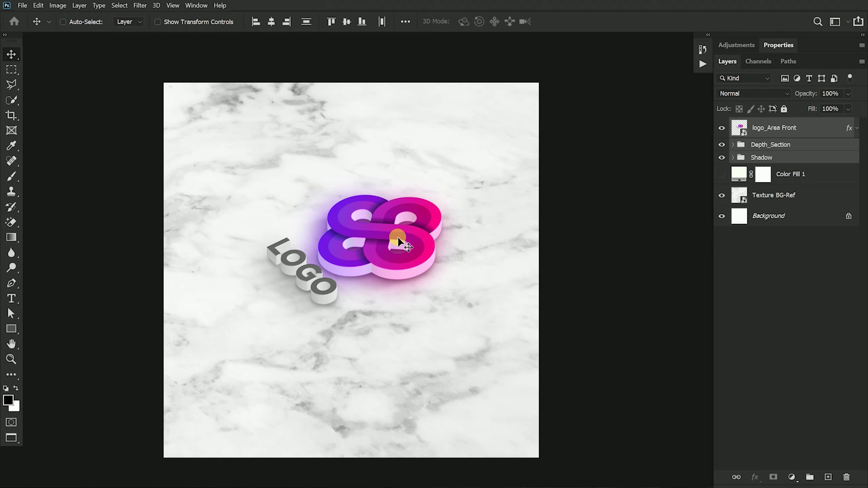
drag(397, 237, 392, 258)
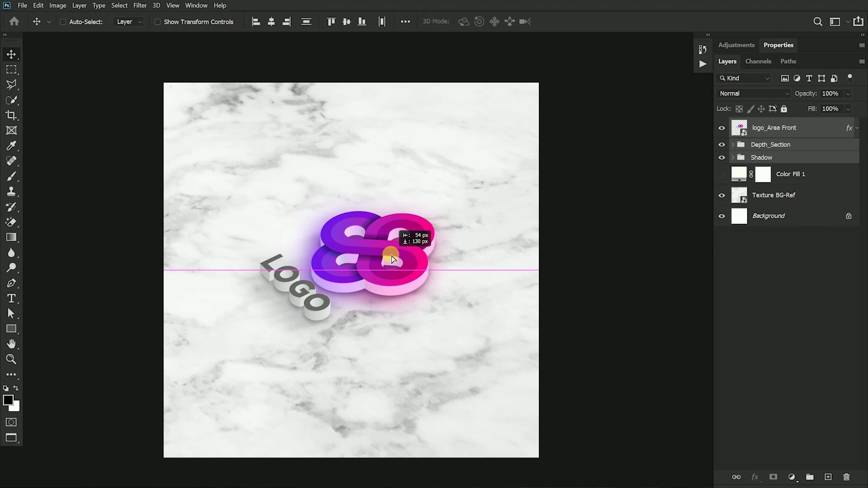
Skew the Texture BG-Ref layer by pulling its right corner outward, about -38°, and apply the transform.
click(783, 198)
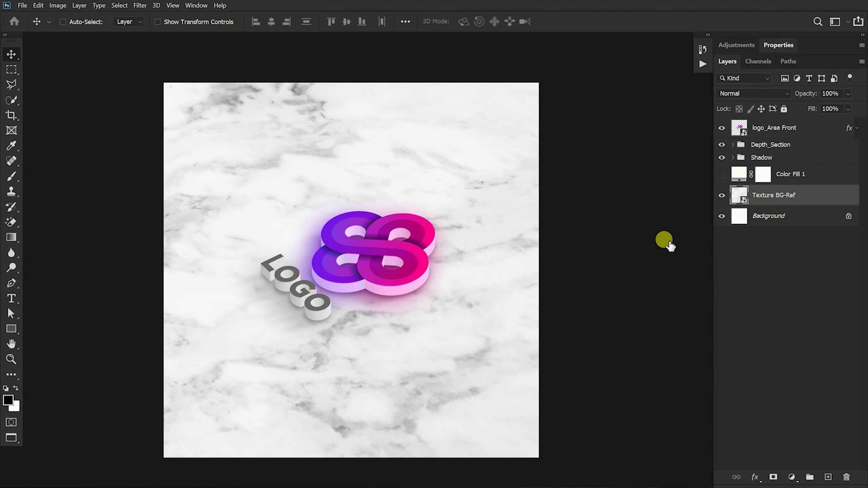
key(z)
drag(440, 286, 408, 288)
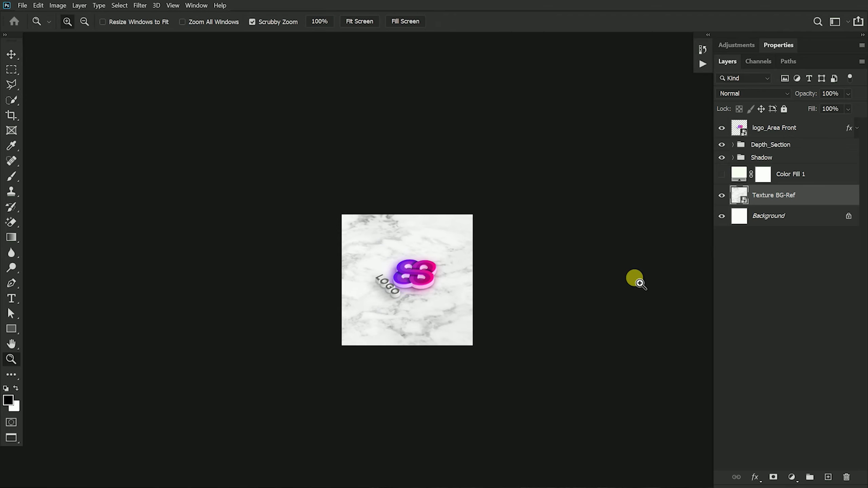
key(ctrl+t)
right_click(441, 307)
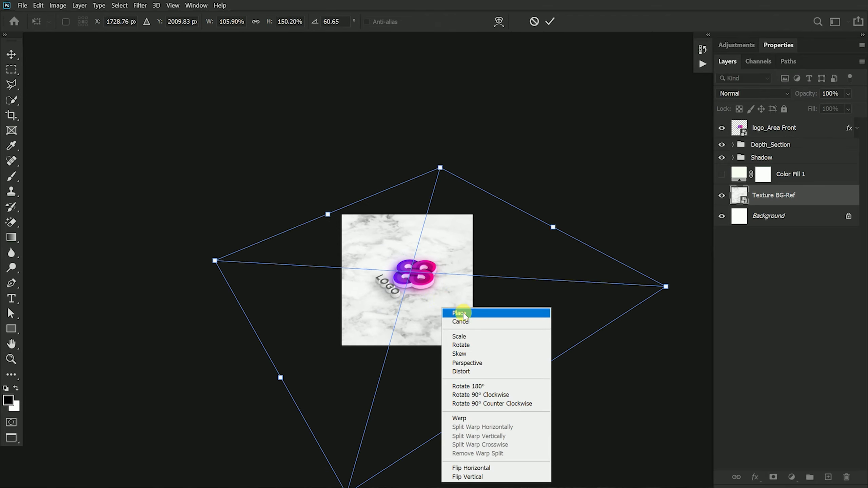
click(475, 355)
drag(665, 287, 719, 275)
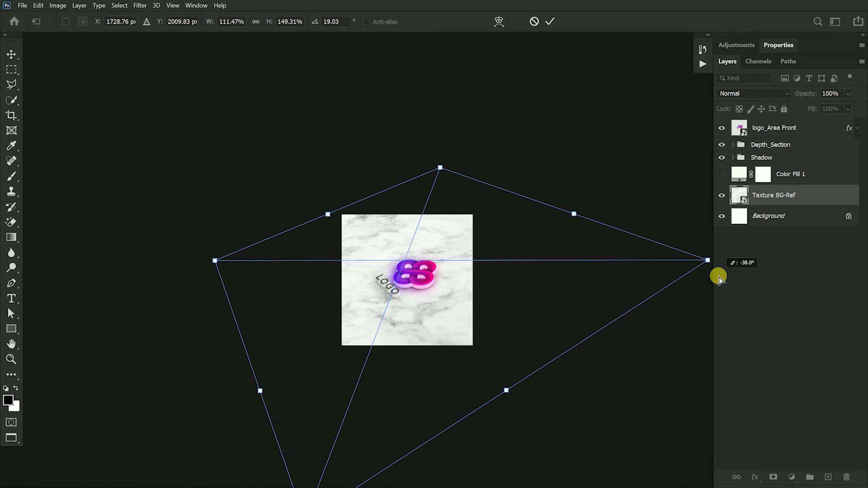
double_click(433, 301)
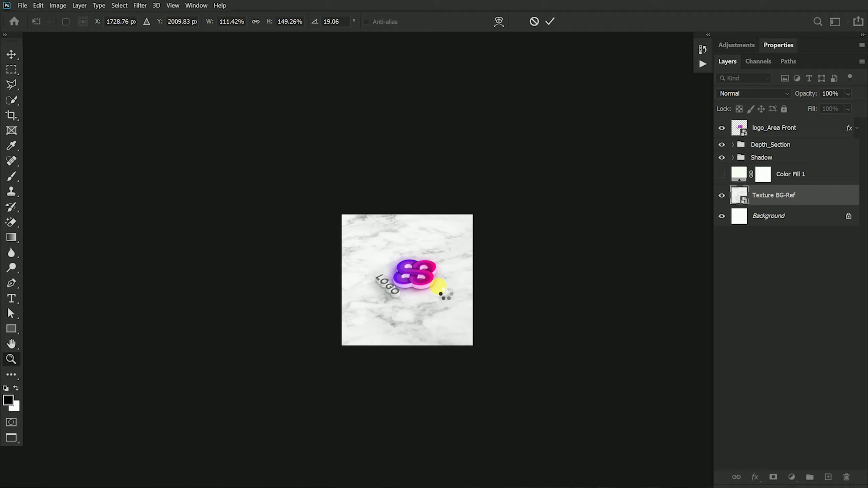
drag(453, 292, 481, 295)
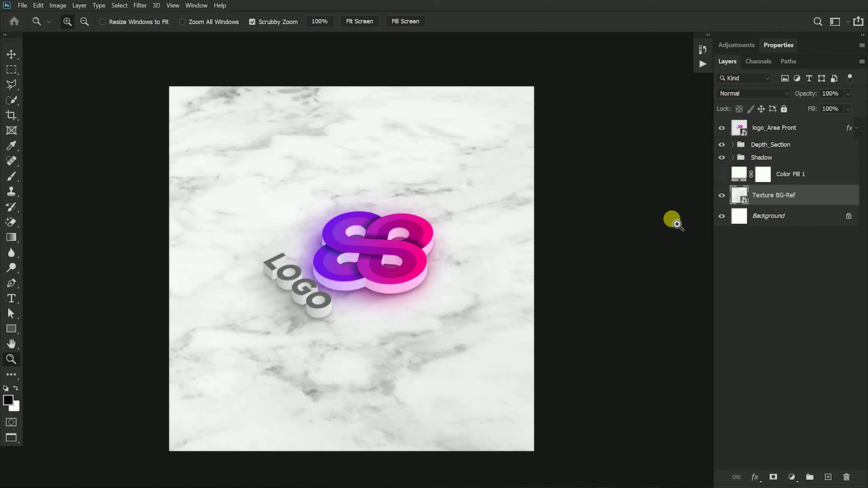
drag(413, 239, 436, 262)
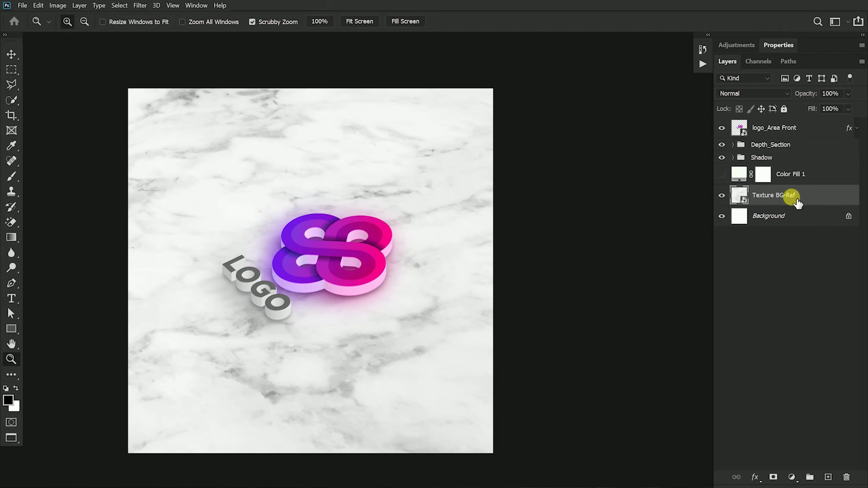
Add a Gradient Overlay to Texture BG-Ref in Lighten mode with Reverse off and opacity at about 74%.
double_click(829, 198)
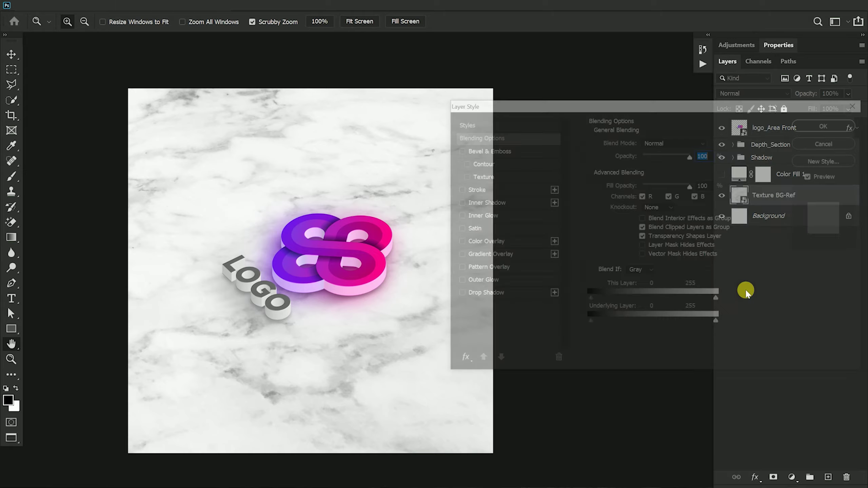
click(478, 259)
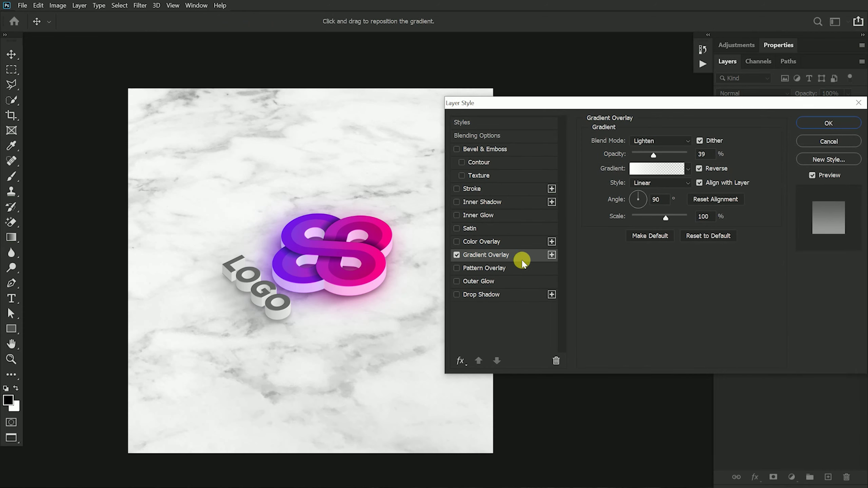
drag(653, 154, 697, 153)
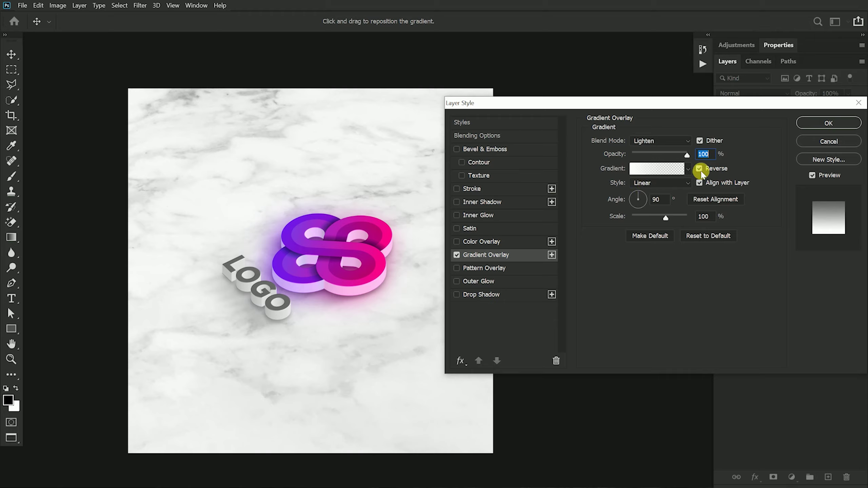
click(700, 169)
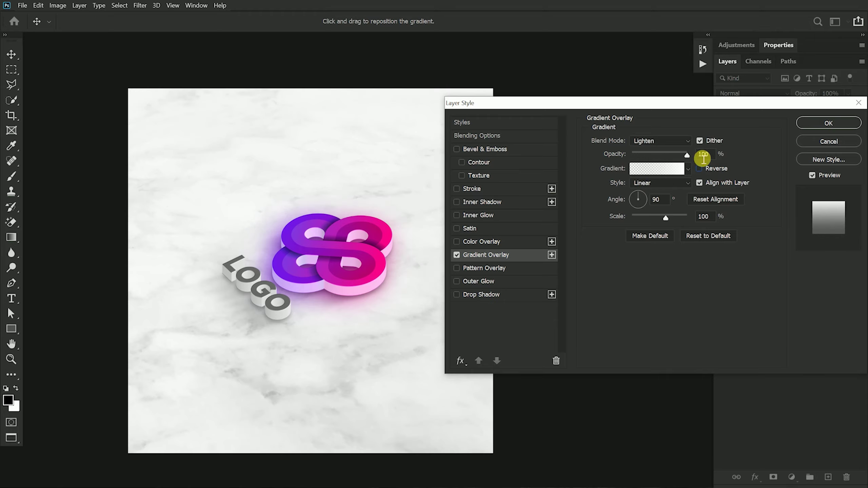
drag(686, 155, 661, 157)
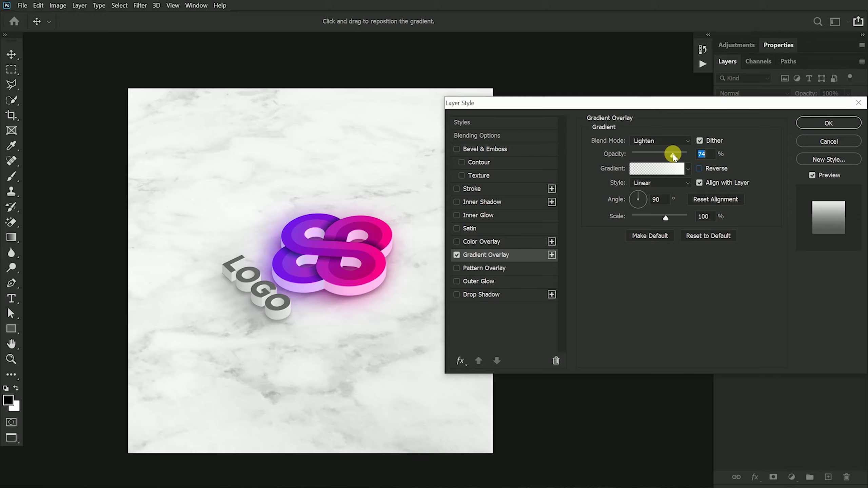
click(828, 123)
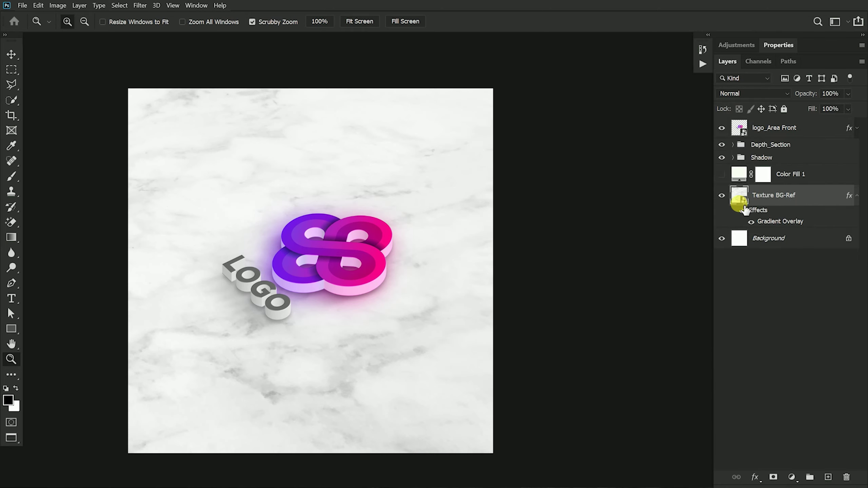
Set the Texture BG-Ref layer's opacity to 50%.
click(849, 94)
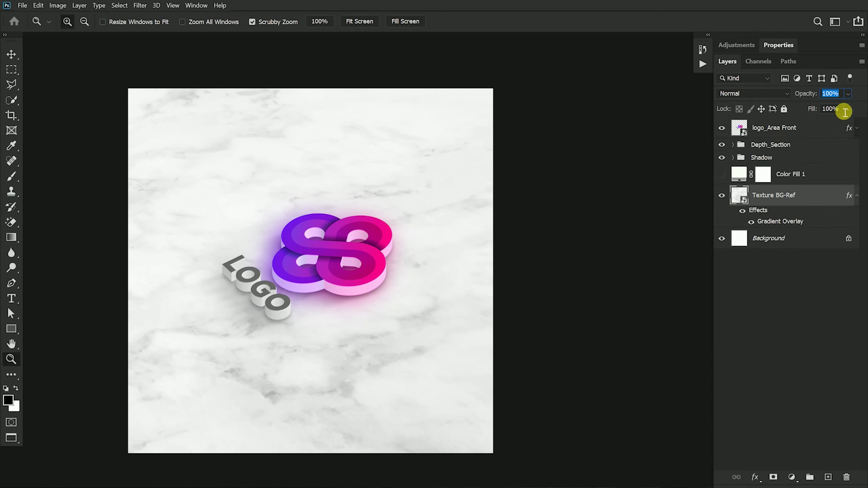
text(50)
key(Return)
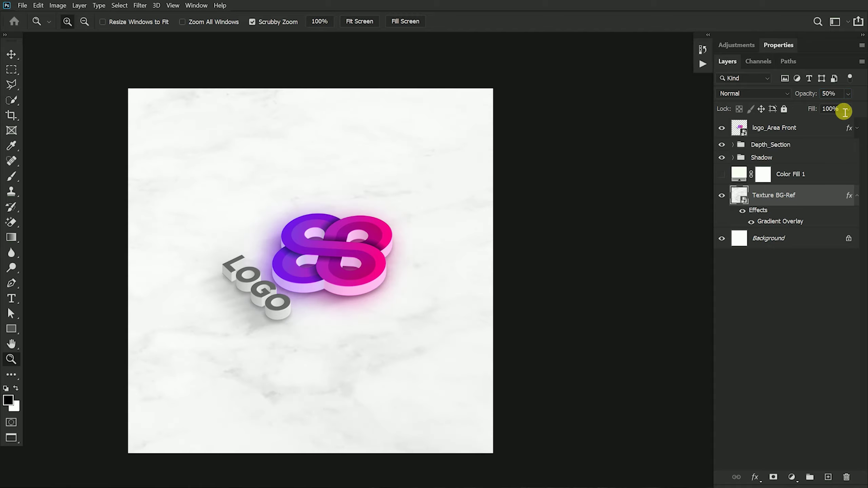
mouse_move(325, 285)
mouse_down()
mouse_move(285, 285)
mouse_move(317, 286)
mouse_move(329, 277)
mouse_up()
Open the logo_Area Front smart object, hide Layer 1 and show the mainland artwork on the logo layer.
click(742, 133)
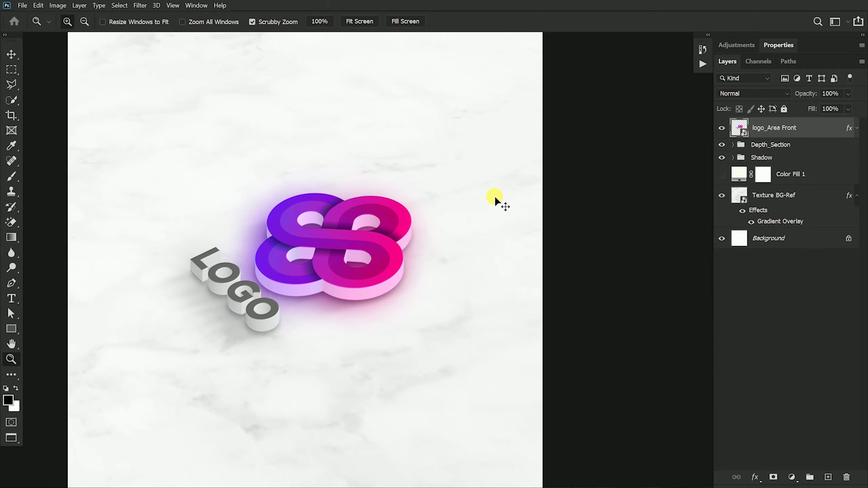
key(f)
key(f)
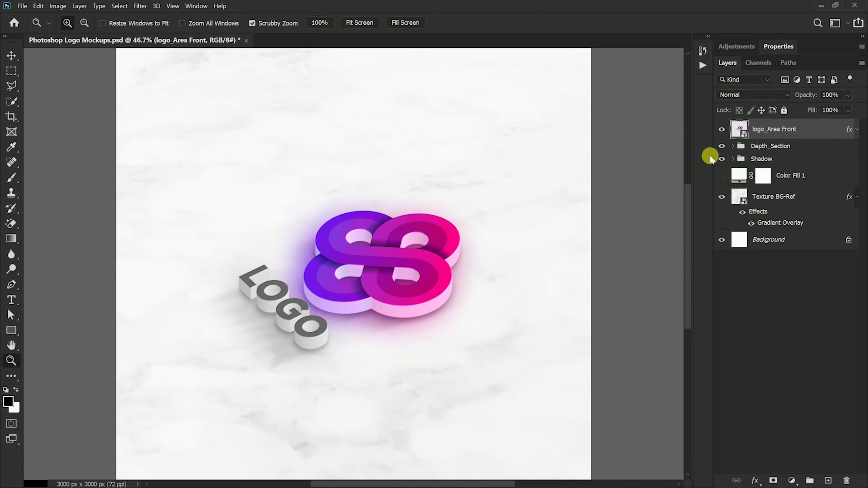
double_click(739, 129)
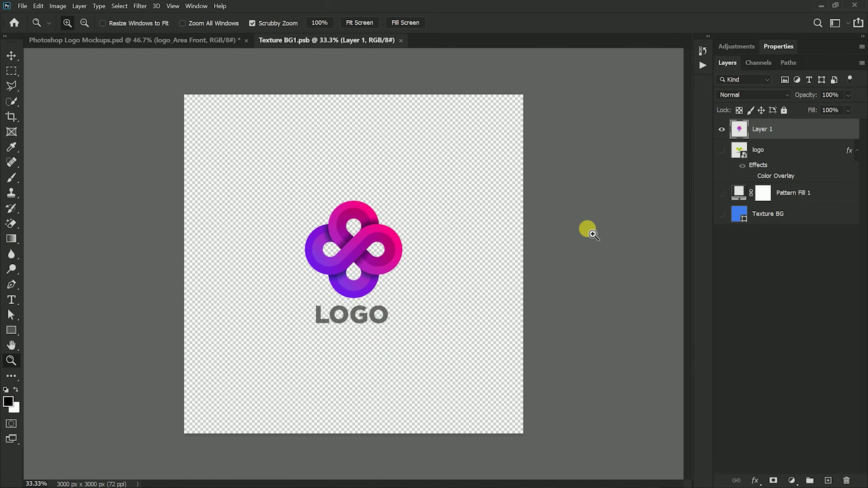
click(722, 129)
click(722, 151)
click(754, 150)
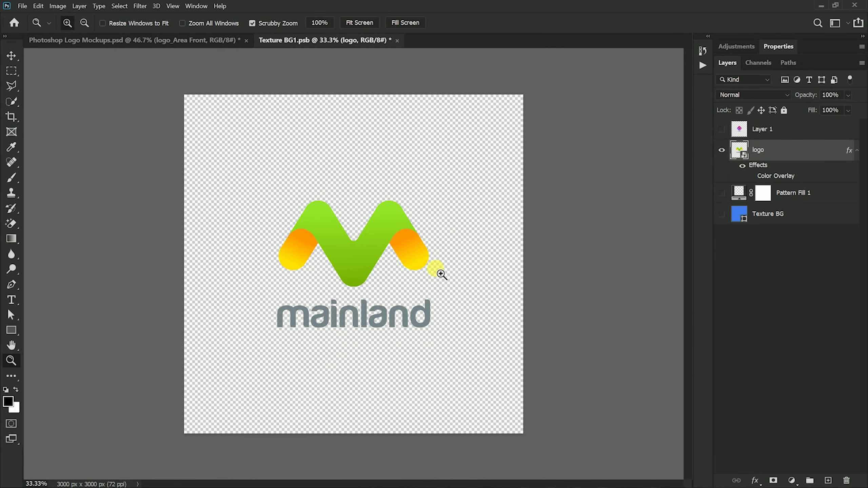
Save and close the smart object contents, and view the updated mainland mockup full screen.
key(ctrl+s)
click(390, 46)
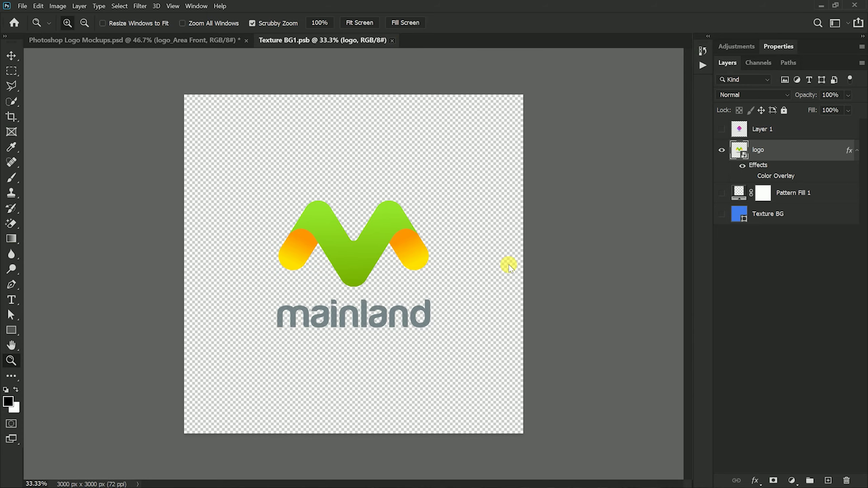
drag(413, 307, 384, 316)
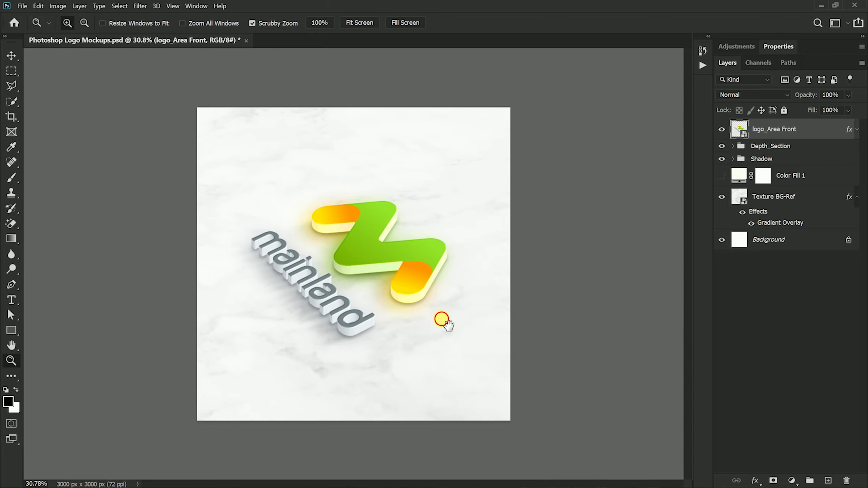
key(f)
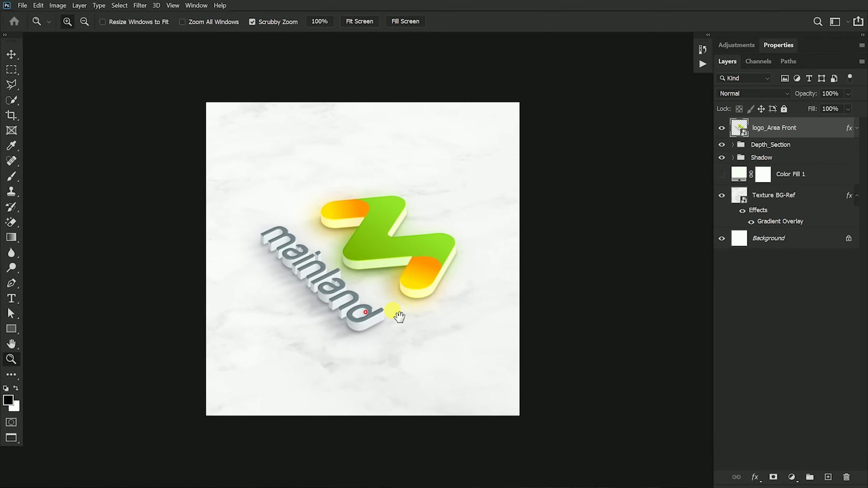
click(446, 248)
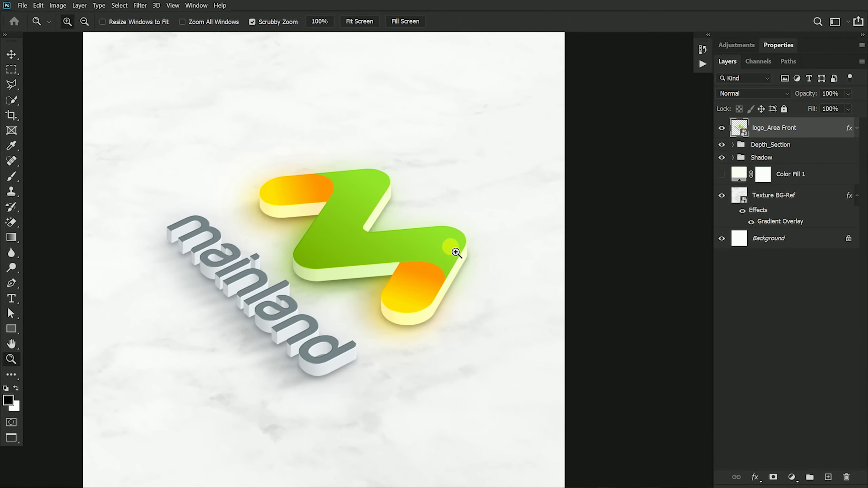
Expand the Depth_Section group and compare the logo's depth with the Black & White 1 and Levels 1 adjustments toggled on and off.
click(747, 145)
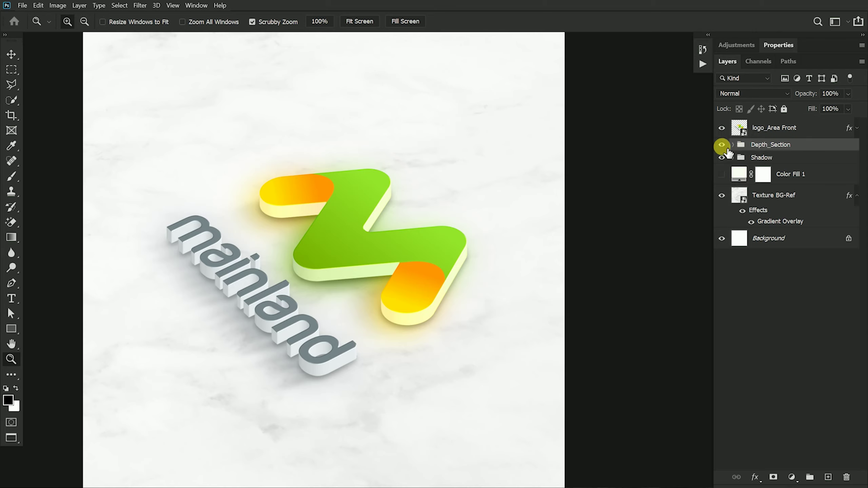
click(733, 145)
click(778, 167)
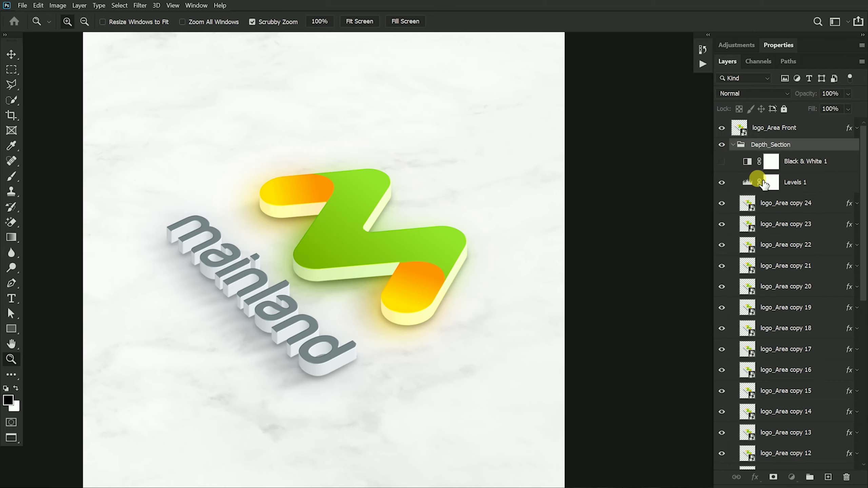
click(722, 161)
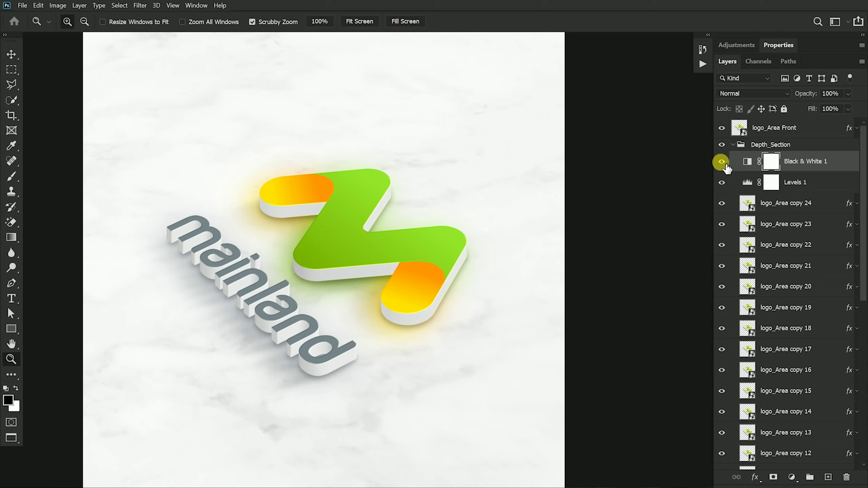
click(721, 161)
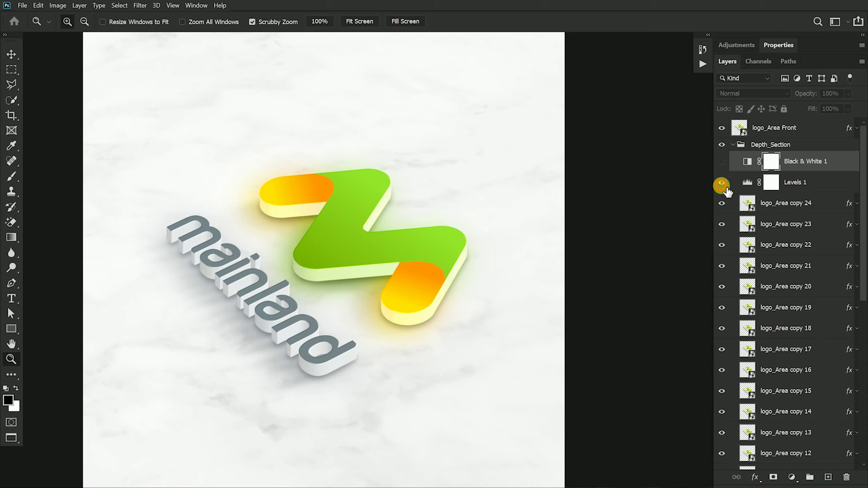
click(721, 185)
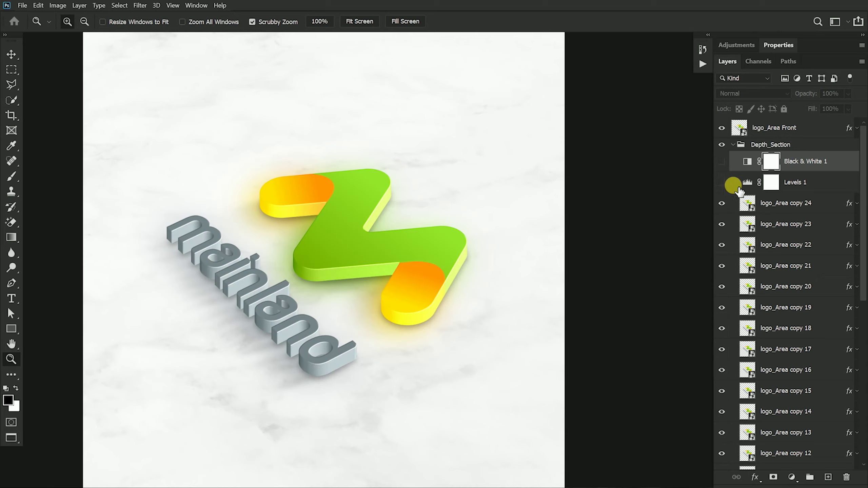
click(721, 161)
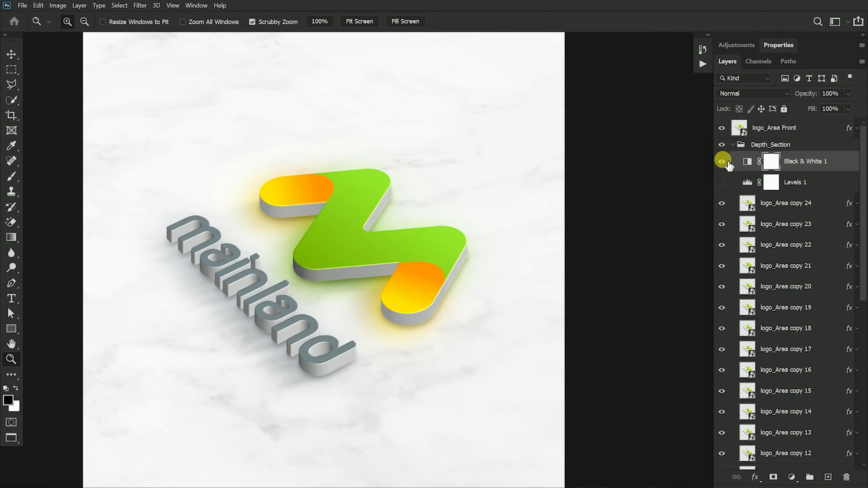
click(722, 162)
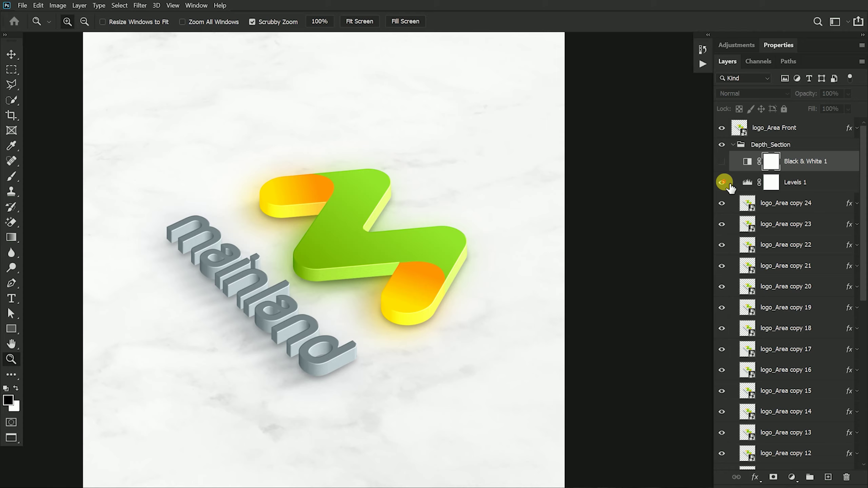
click(722, 183)
Lower the Levels 1 adjustment's white output level slightly, keeping input levels at 0 and 255, and collapse the Depth_Section group.
click(747, 181)
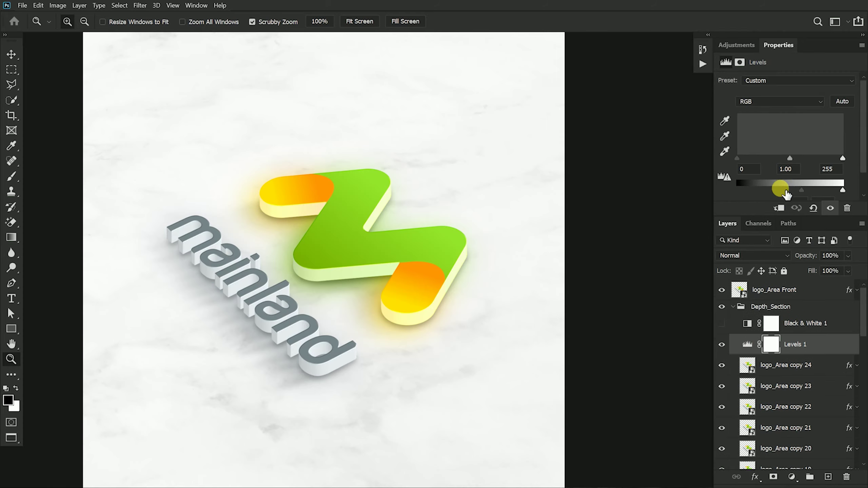
drag(802, 192, 838, 190)
click(841, 159)
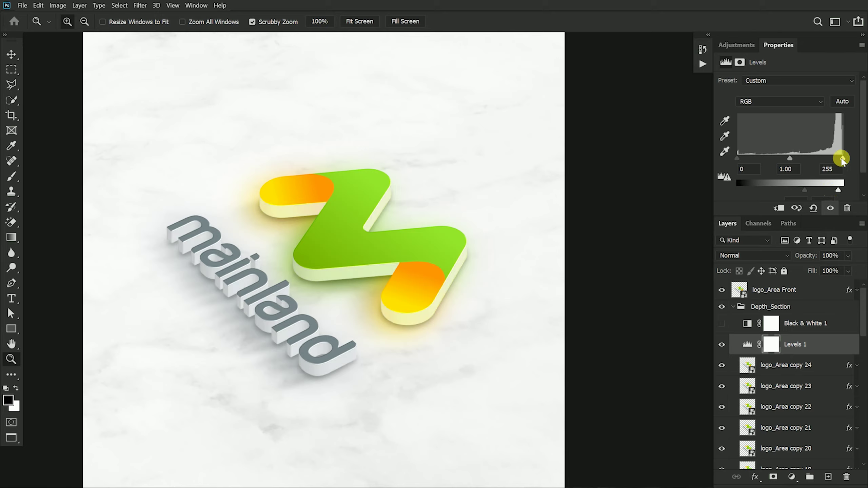
mouse_move(842, 160)
mouse_down()
mouse_move(822, 160)
mouse_move(851, 159)
mouse_up()
click(740, 166)
mouse_move(740, 159)
mouse_down()
mouse_move(766, 159)
mouse_move(727, 159)
mouse_up()
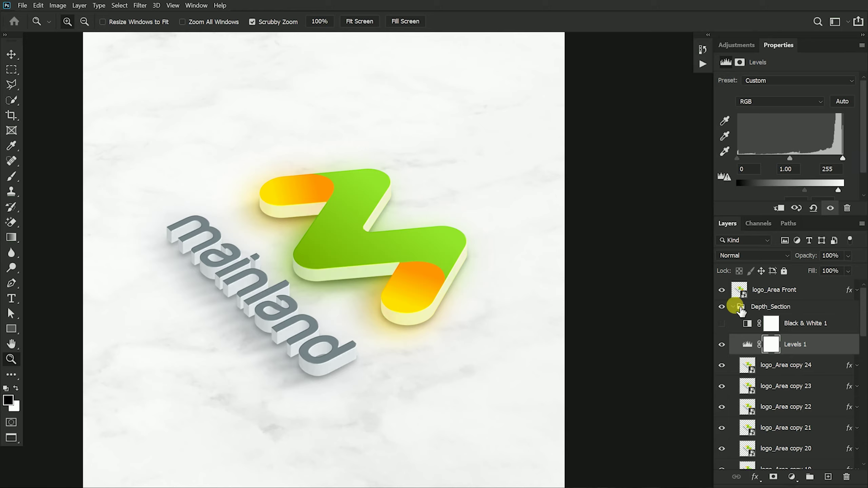
click(732, 306)
click(808, 45)
click(807, 45)
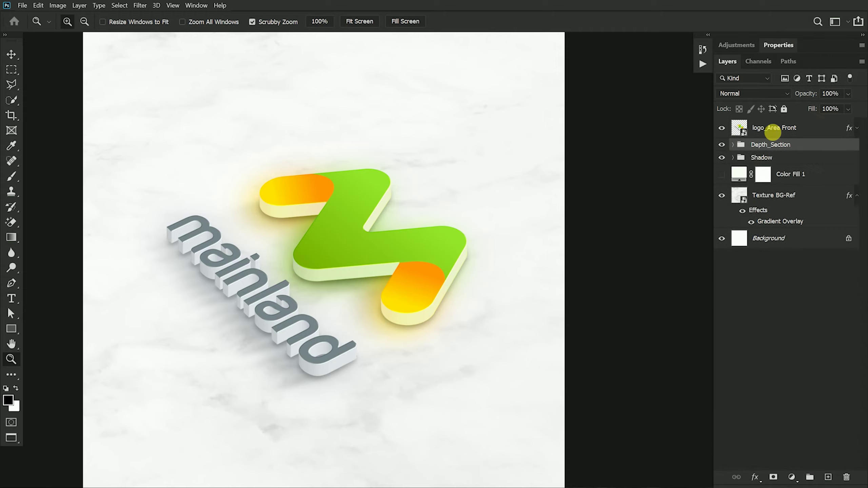
key(f)
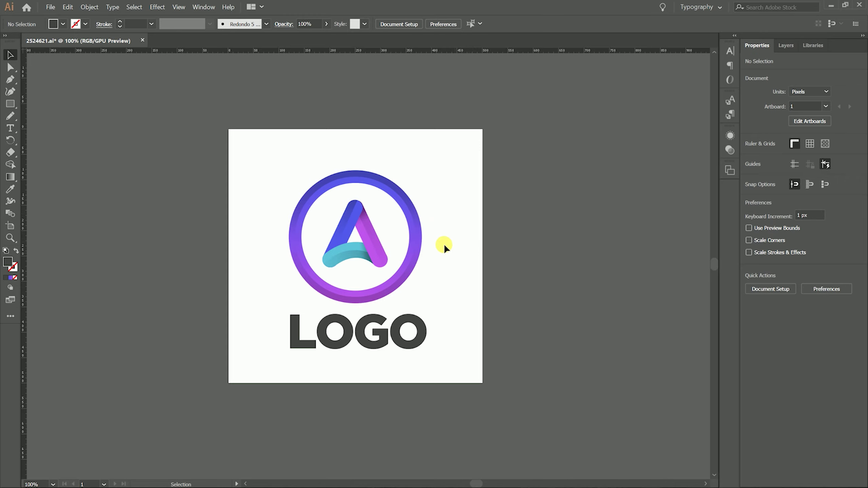
Copy the circled A and LOGO artwork from Illustrator into Photoshop's Texture BG1.psb and scale it to about 825 × 1065 px.
key(a)
drag(465, 152, 274, 357)
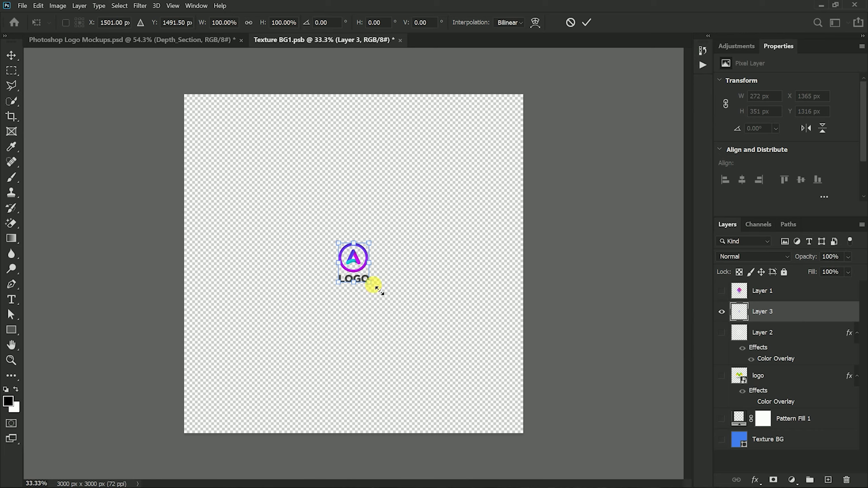
drag(377, 289, 413, 312)
key(Return)
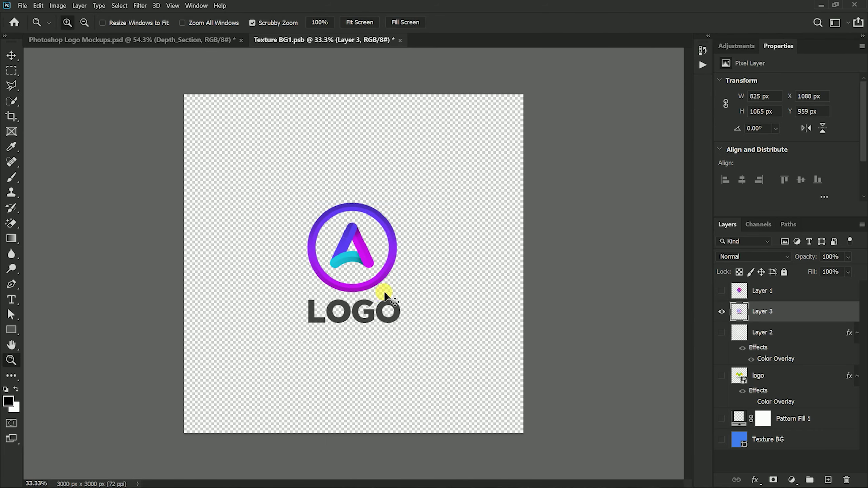
Save the Texture BG1.psb contents and view the whole updated Photoshop Logo Mockups.psd in full-screen mode.
key(ctrl+s)
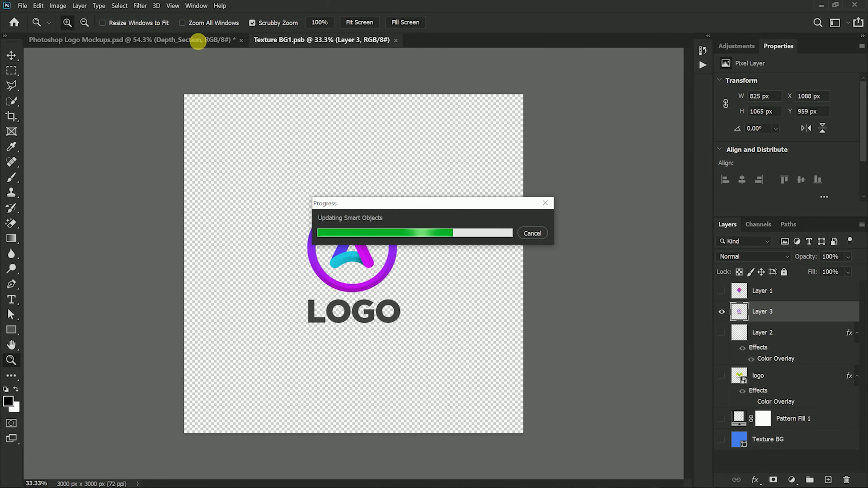
click(194, 40)
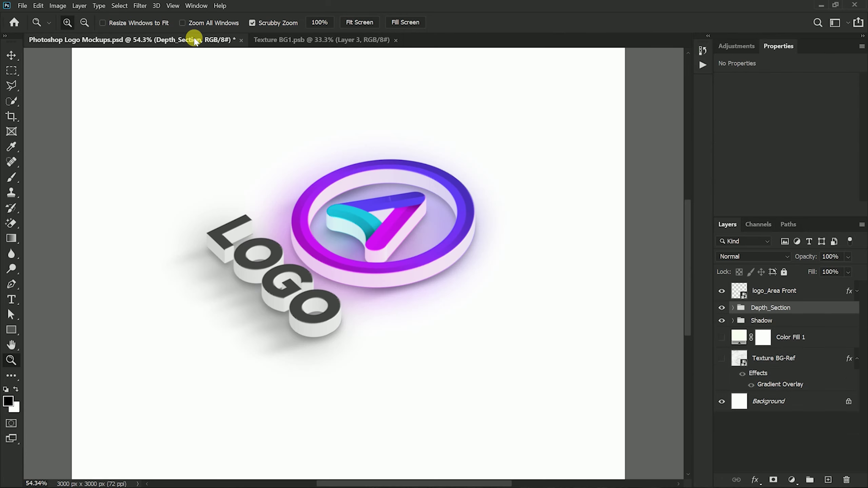
drag(397, 264, 467, 308)
right_click(390, 263)
click(409, 277)
key(f)
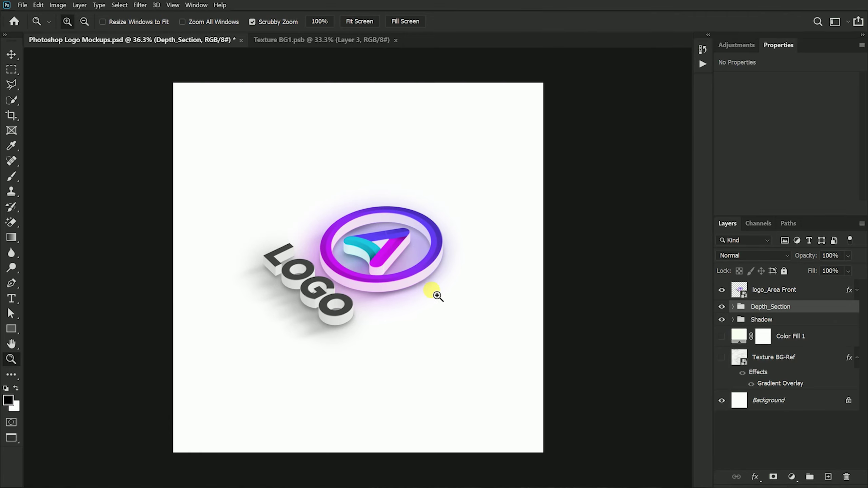